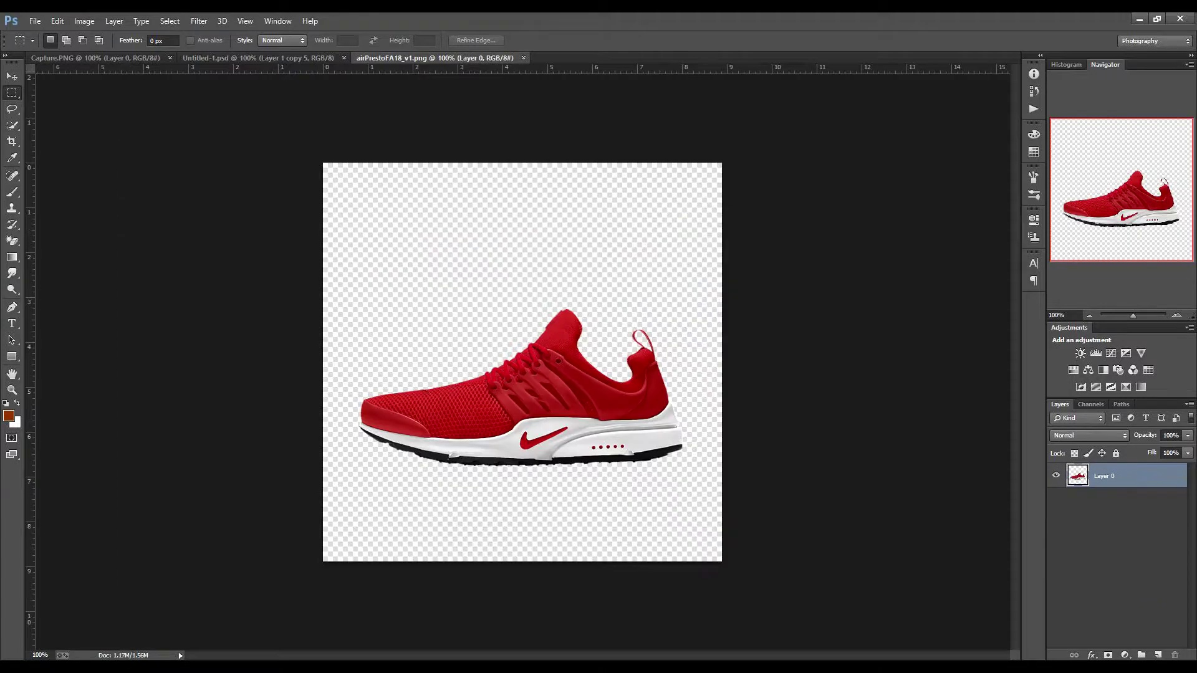
# Create a white 1300 × 1300 pixel document and dock it as a tab beside the shoe image.
pyautogui.click(35, 20)
pyautogui.click(50, 32)
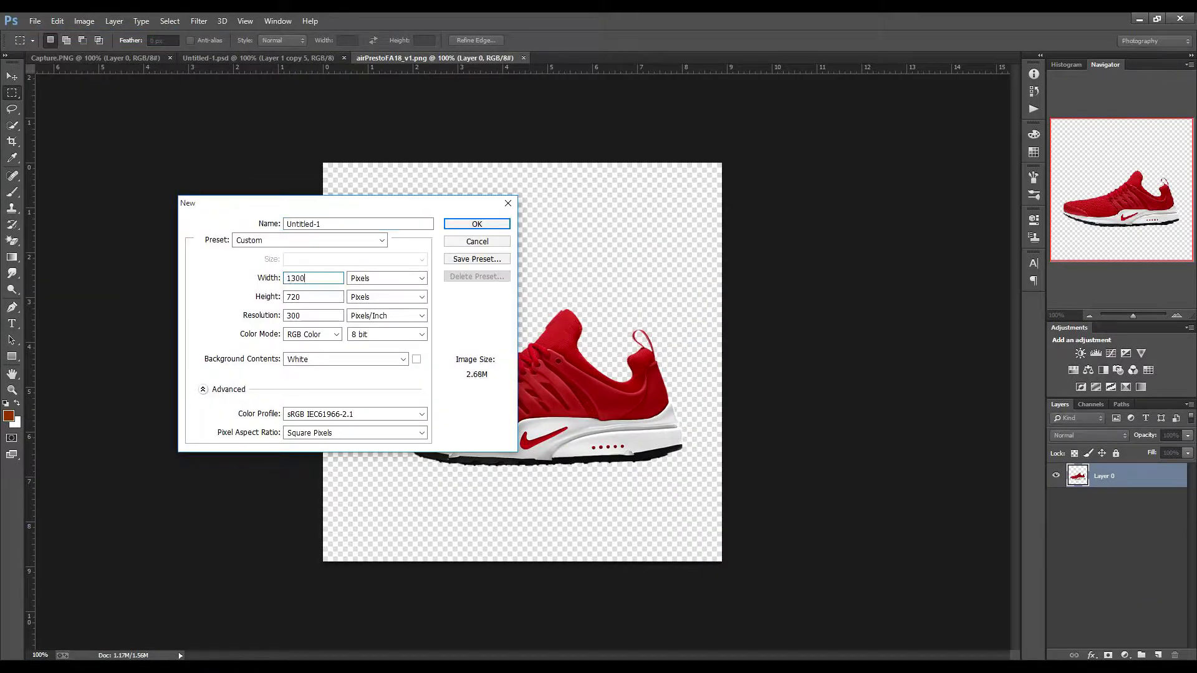
pyautogui.press('Tab')
pyautogui.write('1300')
pyautogui.press('Return')
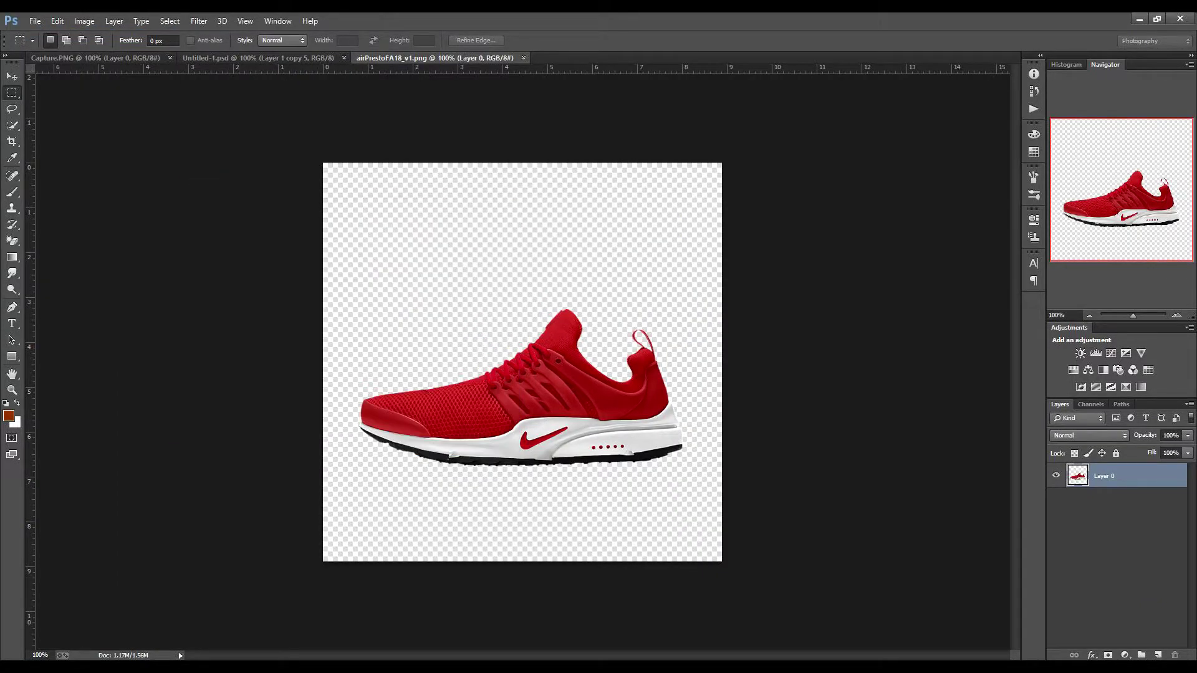
pyautogui.moveTo(125, 74); pyautogui.dragTo(437, 55)
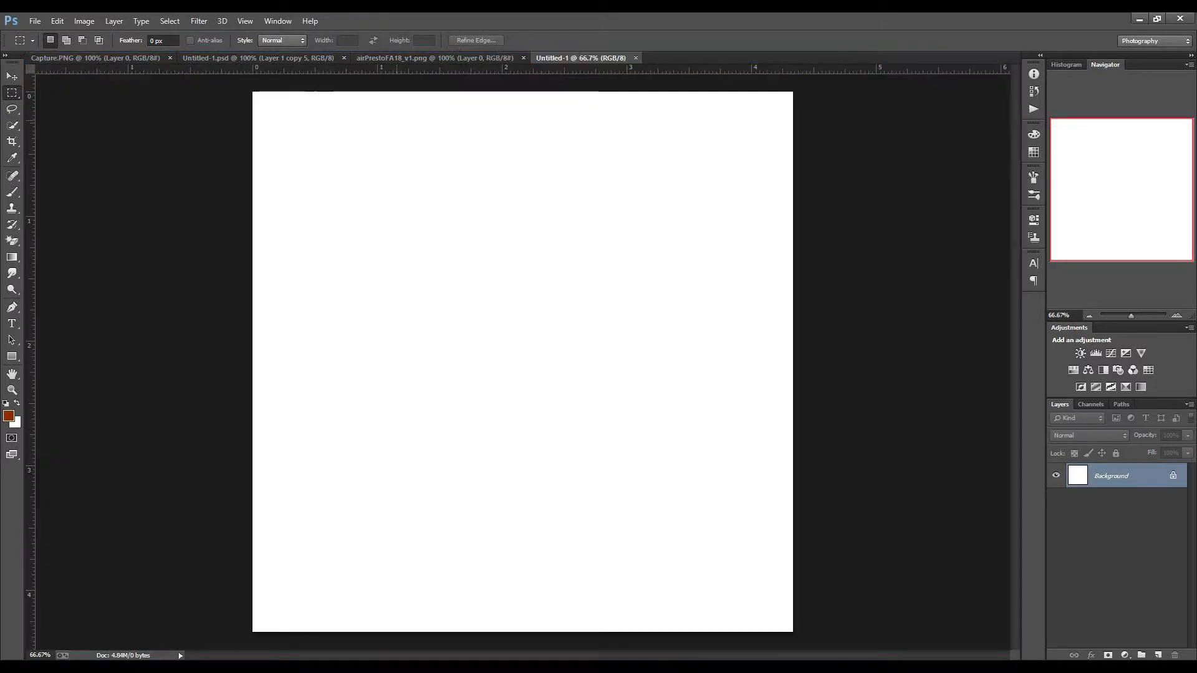
# Pick the orange and yellow colours from the swatch document and return to the blank poster.
pyautogui.click(258, 57)
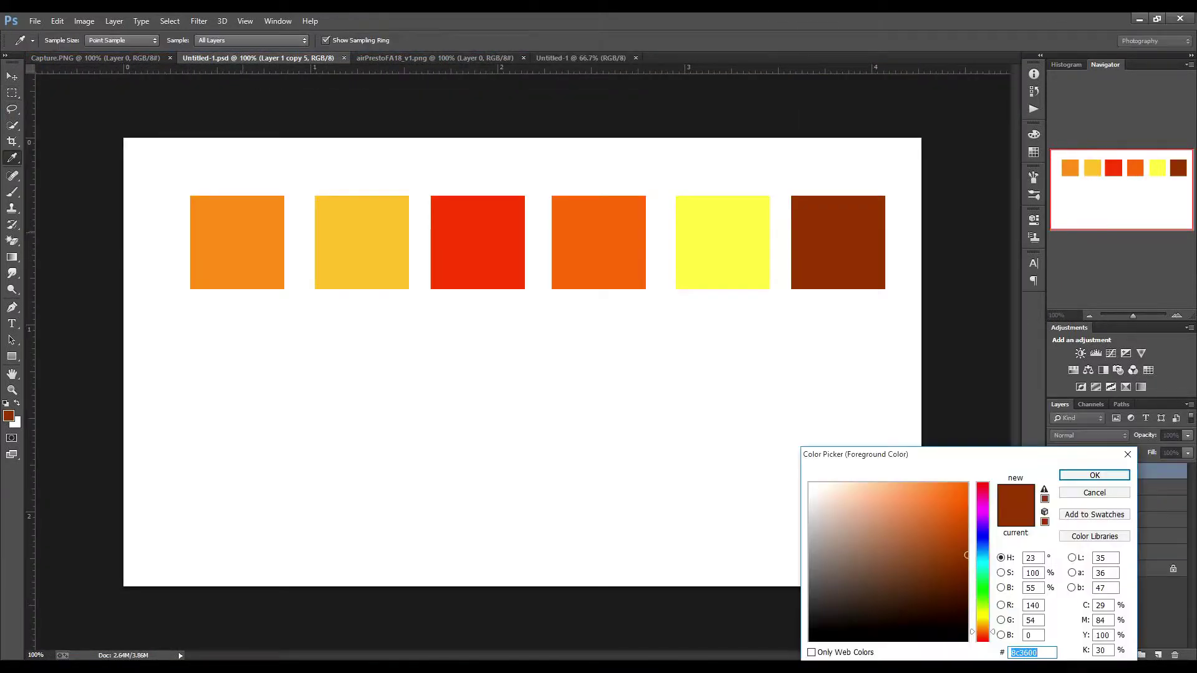
pyautogui.press('Return')
pyautogui.press('m')
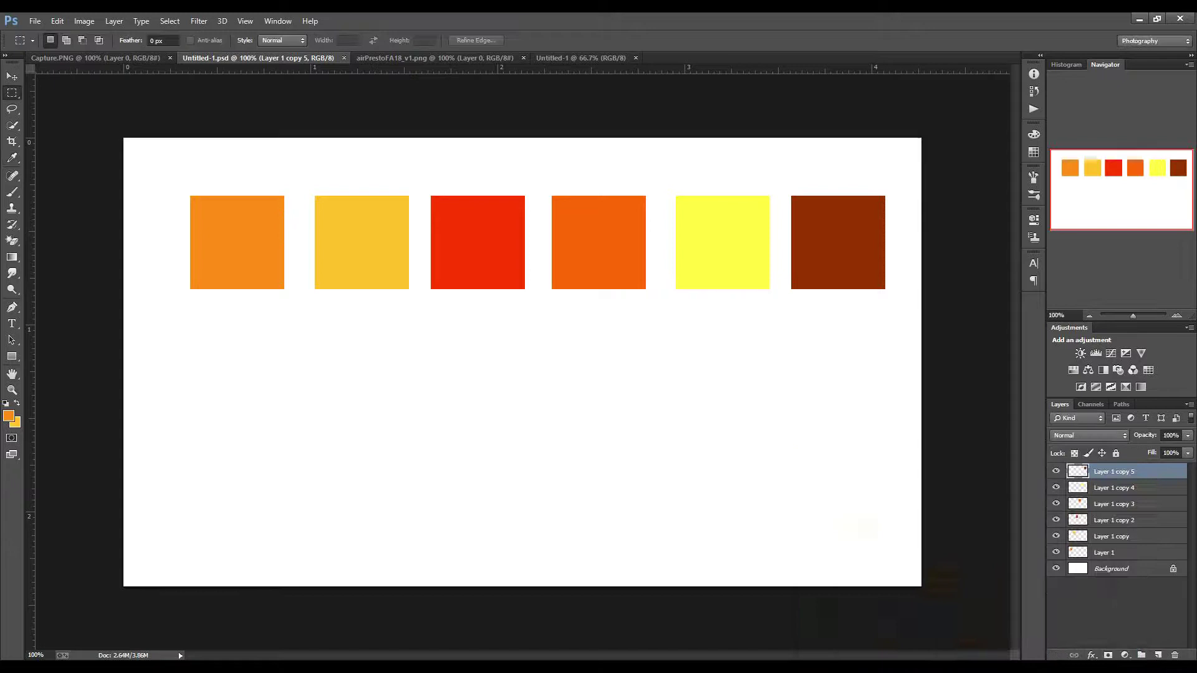
pyautogui.hotkey('ctrl', 'Tab')
pyautogui.hotkey('ctrl', 'Tab')
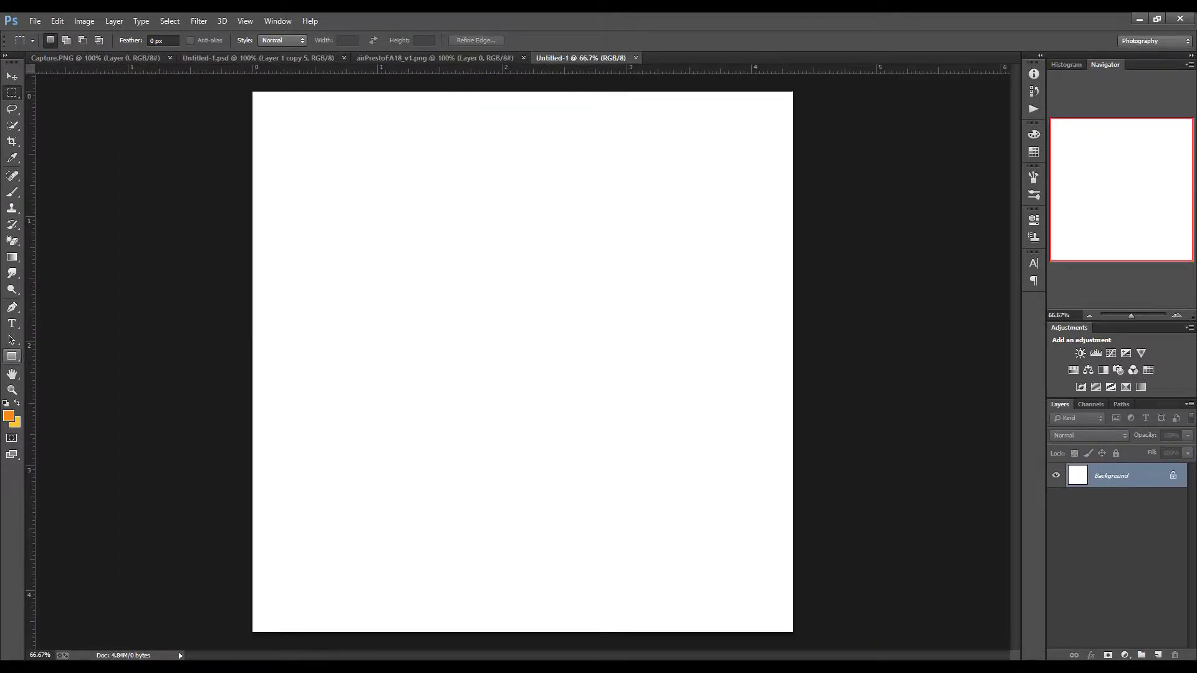
# Fill the canvas with a radial gradient, yellow at the centre fading to orange.
pyautogui.press('g')
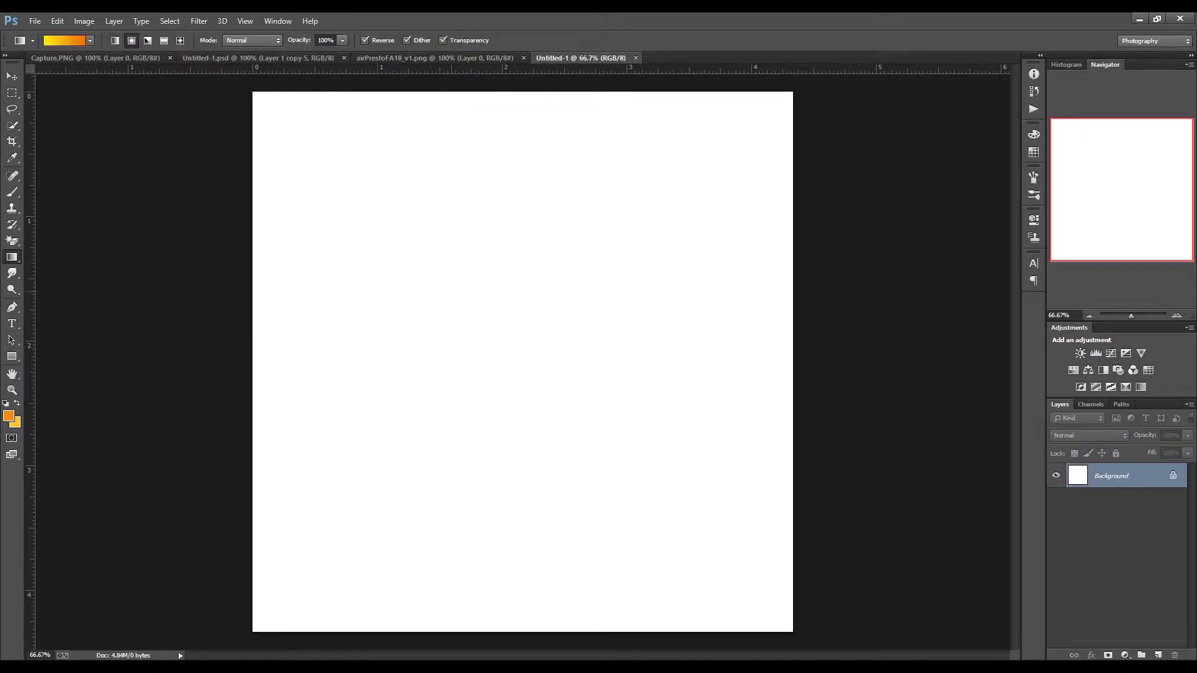
pyautogui.moveTo(480, 314); pyautogui.dragTo(800, 467)
pyautogui.hotkey('ctrl', 'z')
pyautogui.hotkey('ctrl', 'z')
pyautogui.hotkey('ctrl', 'z')
pyautogui.moveTo(535, 340); pyautogui.dragTo(842, 548)
pyautogui.hotkey('ctrl', 'z')
pyautogui.hotkey('ctrl', 'z')
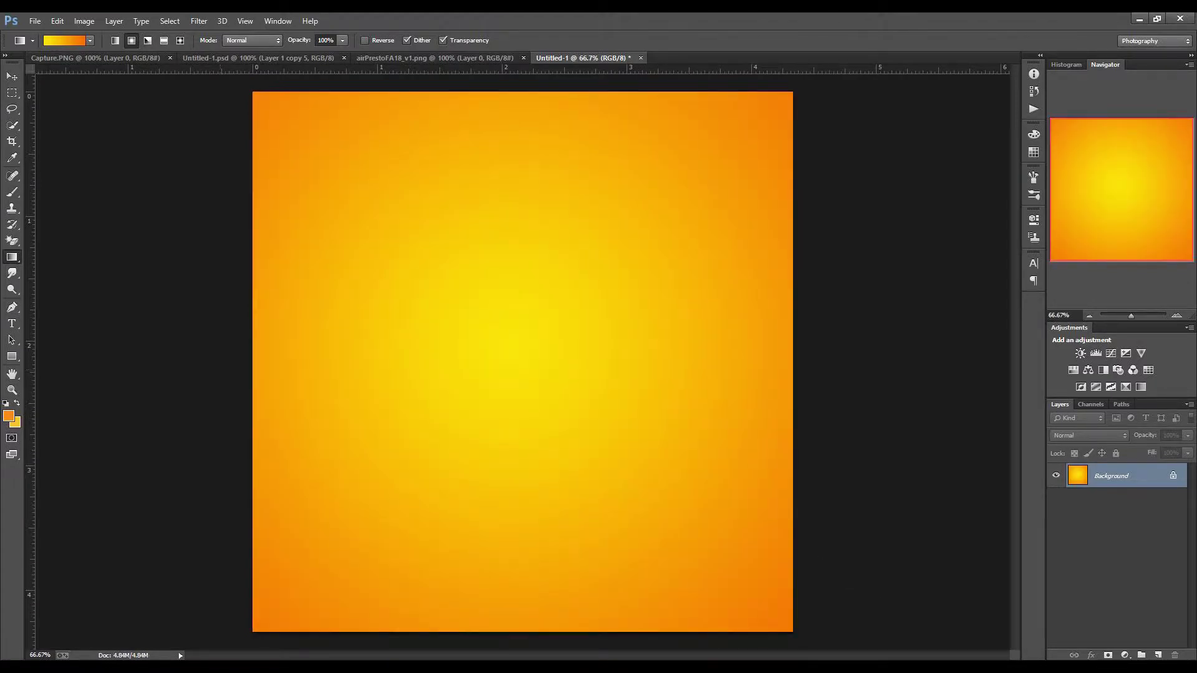
# Copy the red shoe into the poster, enlarged to about 168% and tilted diagonally.
pyautogui.click(434, 57)
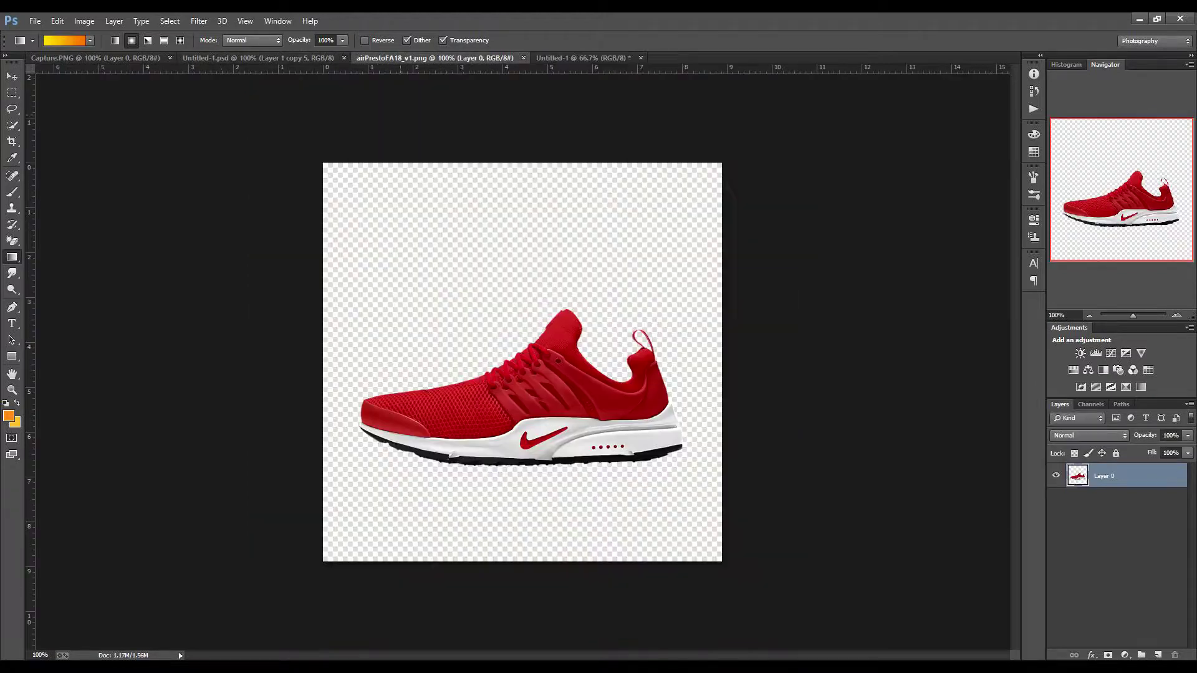
pyautogui.press('v')
pyautogui.moveTo(518, 324)
pyautogui.mouseDown()
pyautogui.moveTo(555, 306)
pyautogui.moveTo(529, 361)
pyautogui.mouseUp()
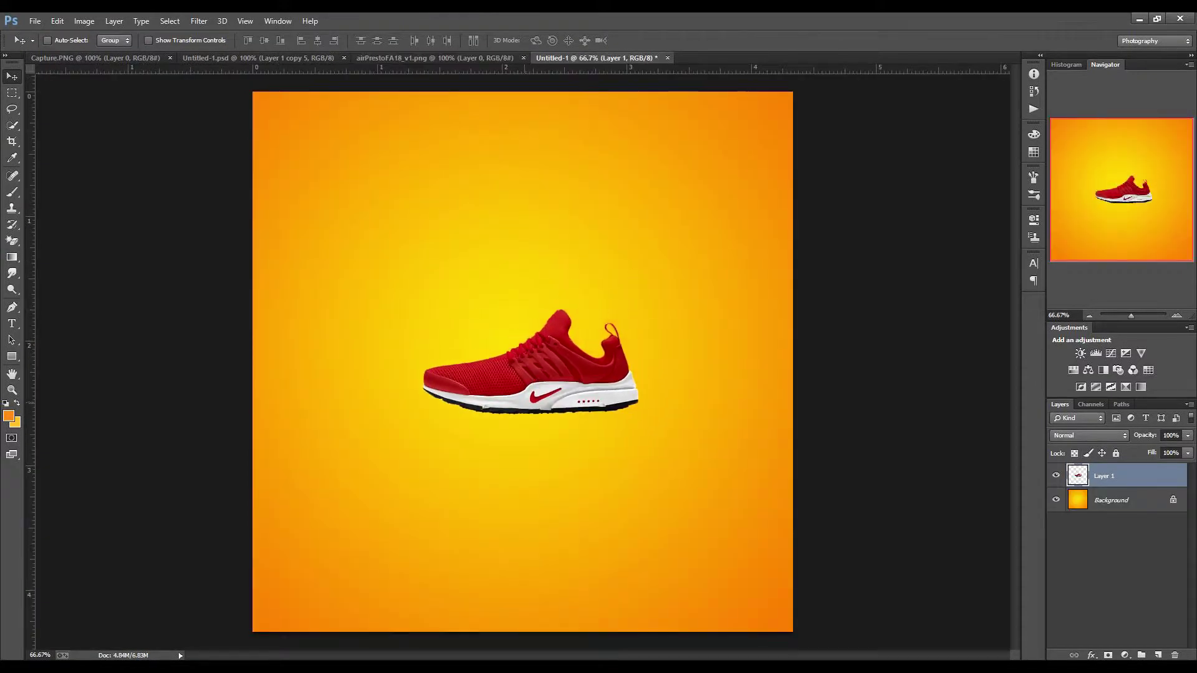
pyautogui.hotkey('ctrl', 't')
pyautogui.moveTo(717, 324); pyautogui.dragTo(716, 284)
pyautogui.moveTo(416, 399); pyautogui.dragTo(299, 396)
pyautogui.moveTo(704, 293); pyautogui.dragTo(704, 349)
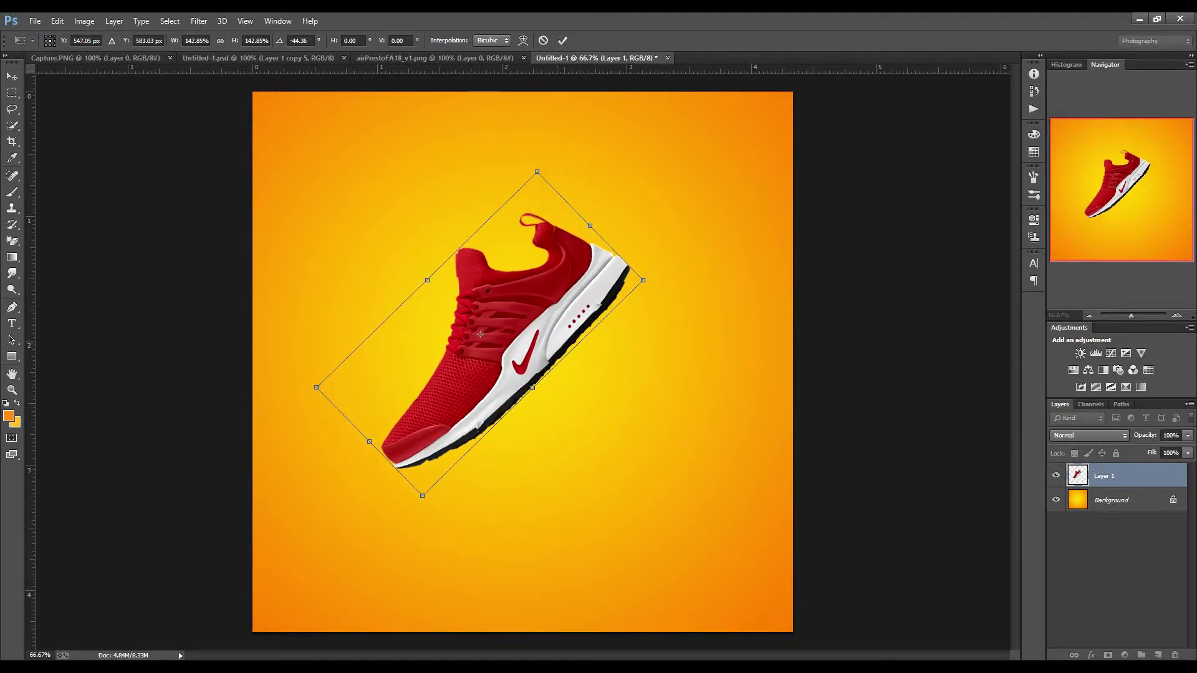
pyautogui.press('Return')
# Add a second shoe copy, flipped horizontally and shrunk near the top of the poster.
pyautogui.click(435, 57)
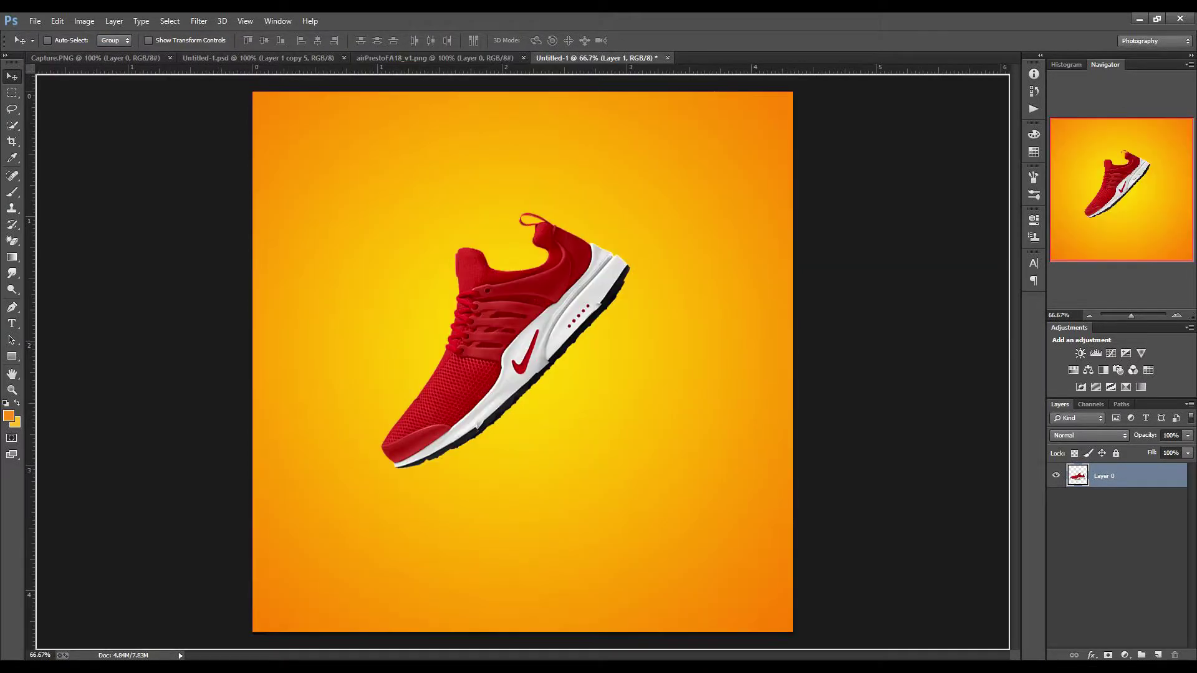
pyautogui.moveTo(520, 386)
pyautogui.mouseDown()
pyautogui.moveTo(552, 298)
pyautogui.moveTo(439, 139)
pyautogui.mouseUp()
pyautogui.hotkey('ctrl', 't')
pyautogui.rightClick(538, 326)
pyautogui.click(583, 512)
pyautogui.moveTo(542, 187)
pyautogui.mouseDown()
pyautogui.moveTo(514, 252)
pyautogui.moveTo(467, 180)
pyautogui.moveTo(492, 134)
pyautogui.moveTo(464, 153)
pyautogui.moveTo(407, 126)
pyautogui.mouseUp()
# Commit the small shoe and add a 'NIKE' text line beside it, copied from the notes.
pyautogui.press('Return')
pyautogui.press('t')
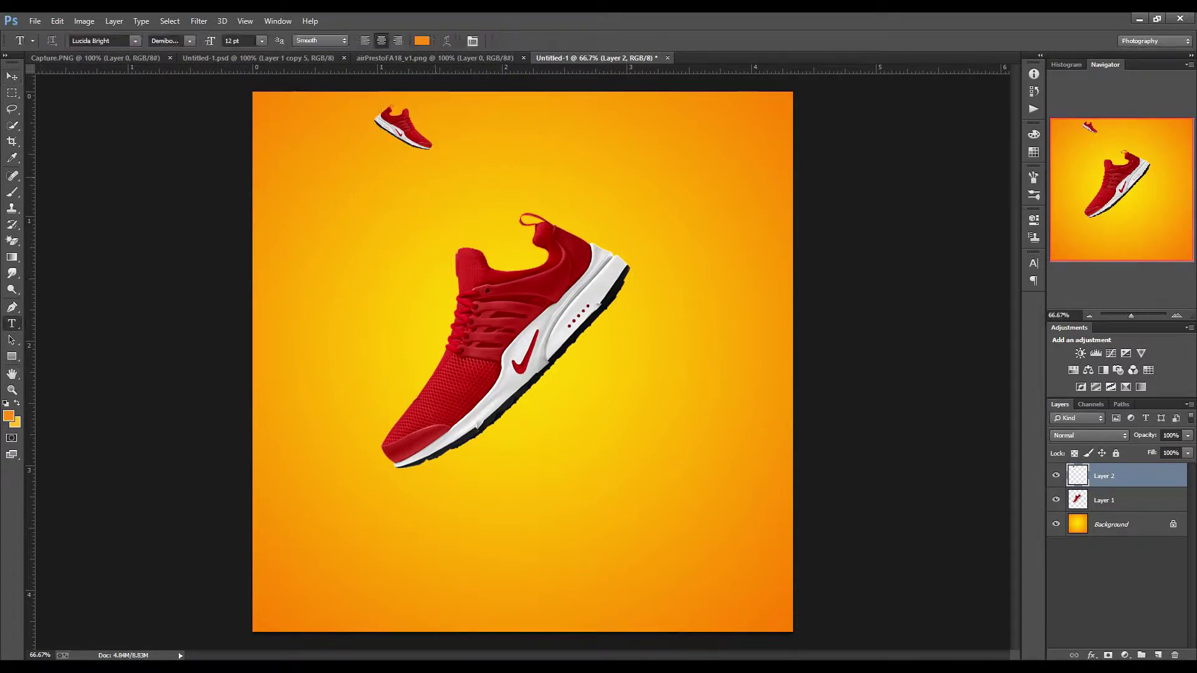
pyautogui.click(459, 130)
pyautogui.hotkey('alt', 'Tab')
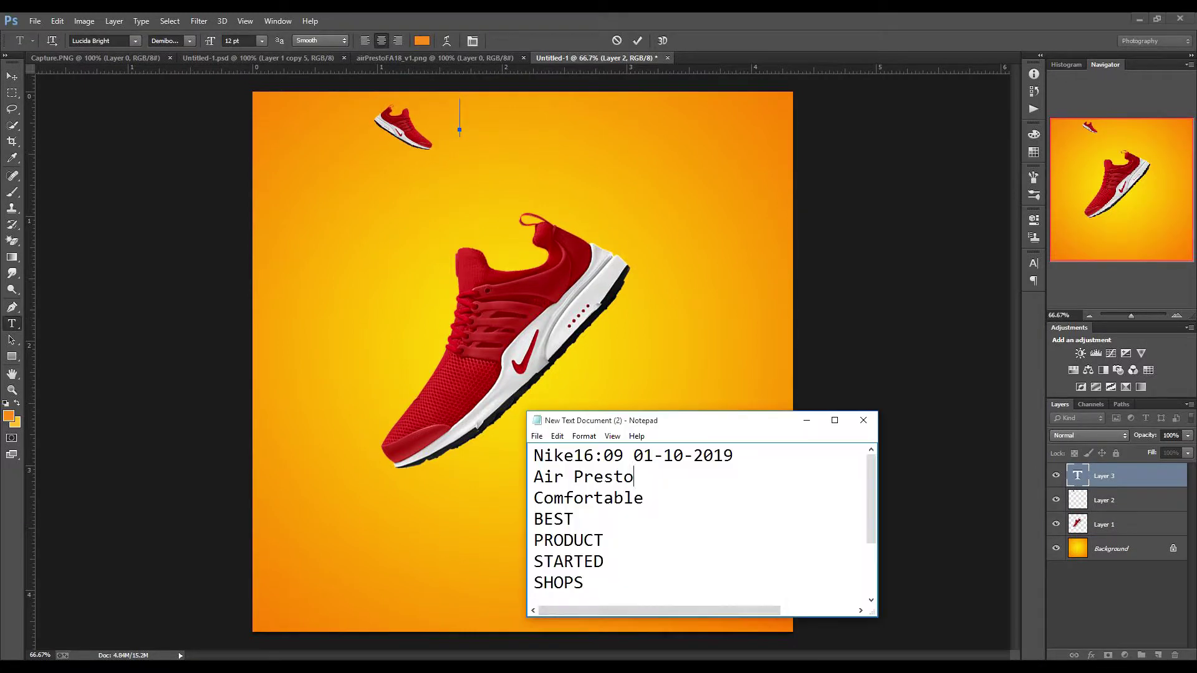
pyautogui.moveTo(733, 456); pyautogui.dragTo(564, 456)
pyautogui.press('Delete')
pyautogui.doubleClick(548, 455)
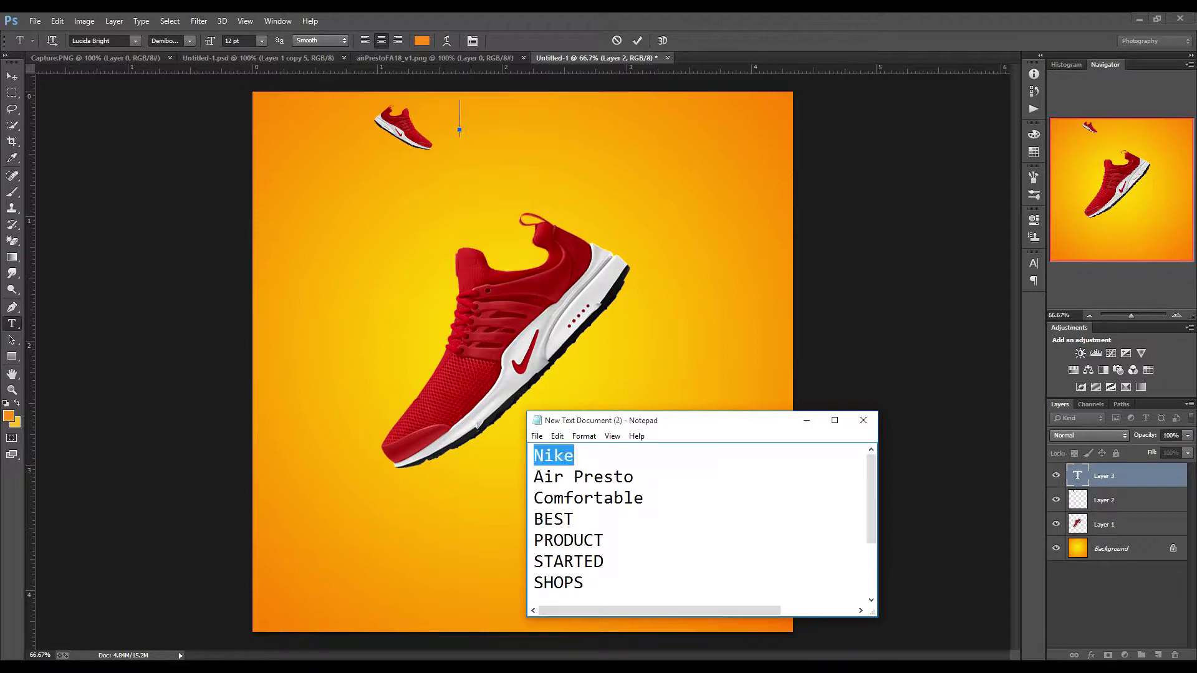
pyautogui.hotkey('ctrl', 'c')
pyautogui.hotkey('alt', 'Tab')
pyautogui.hotkey('ctrl', 'v')
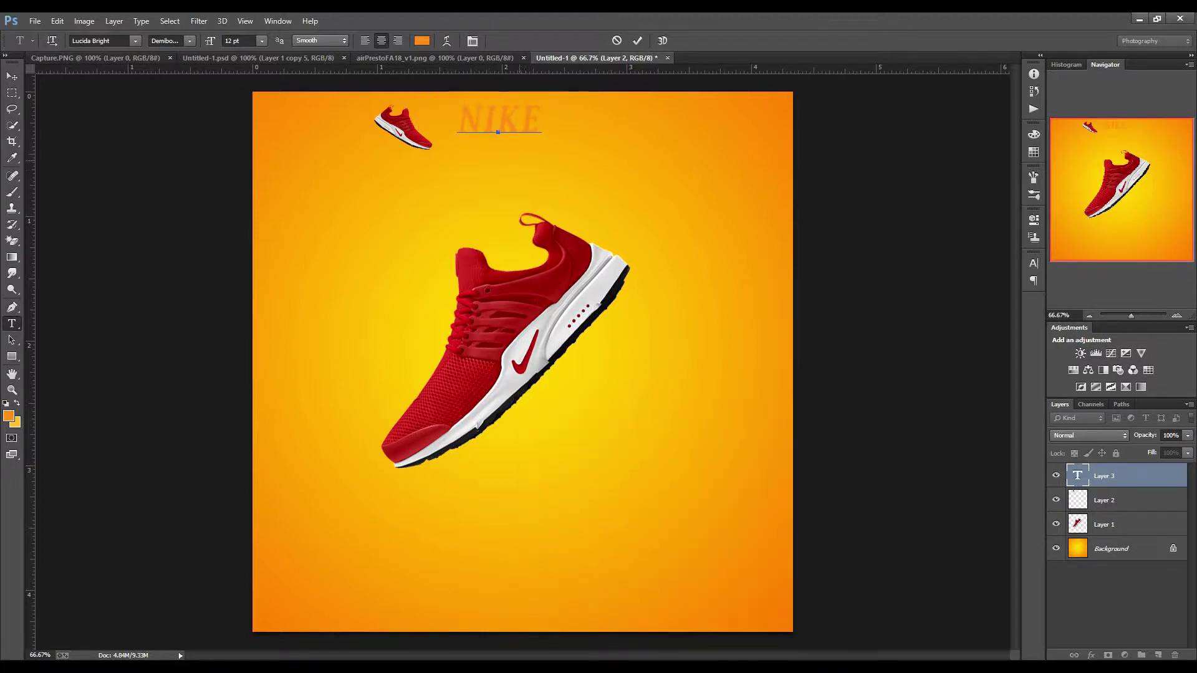
# Colour the NIKE text dark red #8e1117.
pyautogui.moveTo(541, 119); pyautogui.dragTo(457, 118)
pyautogui.click(421, 41)
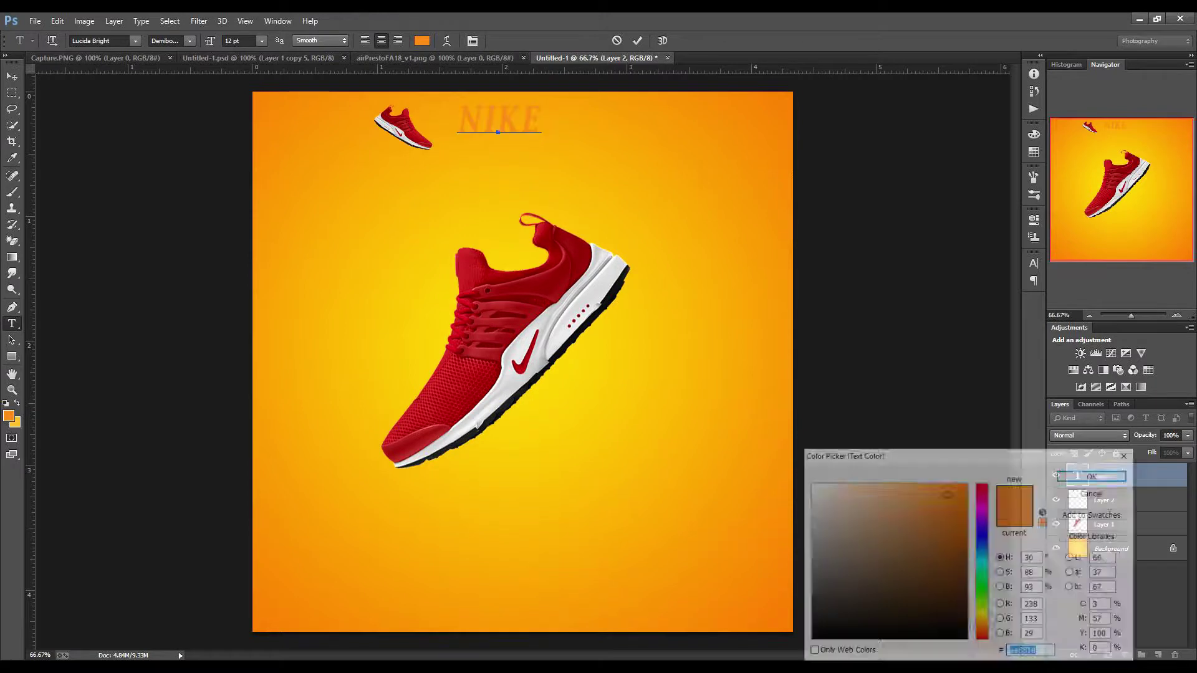
pyautogui.click(917, 501)
pyautogui.write('8e1117')
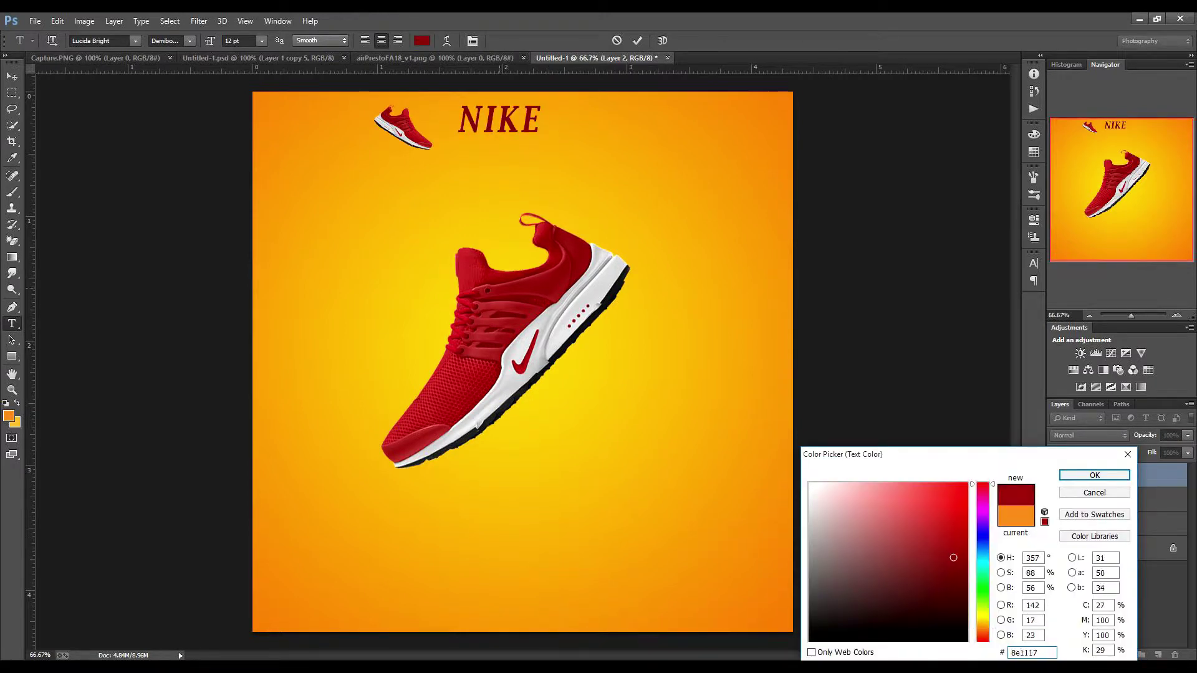
pyautogui.press('Return')
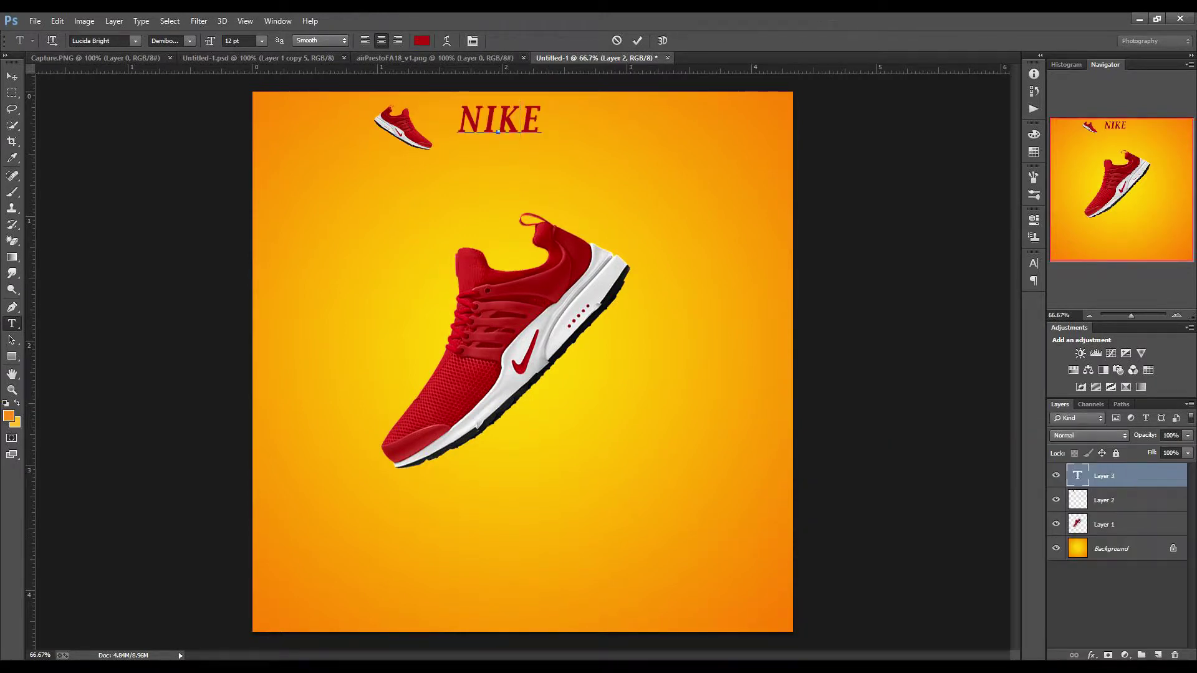
# Add 'AIR PRESTO' on a line below NIKE, pasted from the notes.
pyautogui.click(457, 163)
pyautogui.hotkey('alt', 'Tab')
pyautogui.press('Down')
pyautogui.press('Home')
pyautogui.hotkey('shift', 'End')
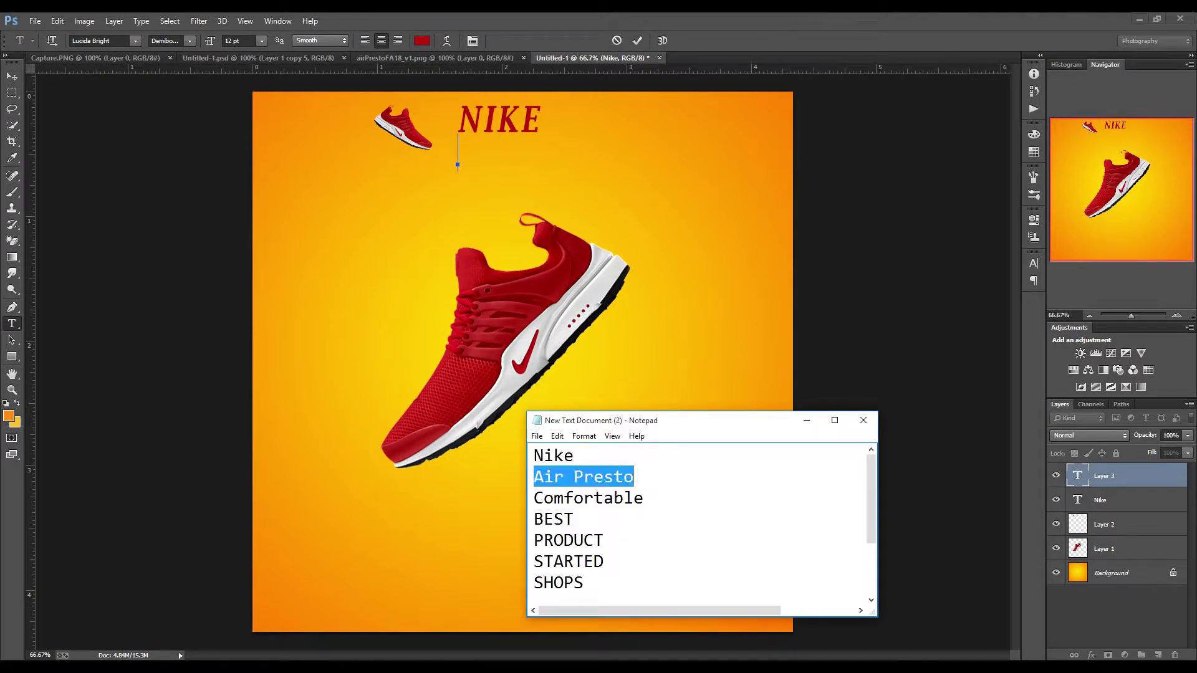
pyautogui.hotkey('ctrl', 'c')
pyautogui.hotkey('alt', 'Tab')
pyautogui.hotkey('ctrl', 'v')
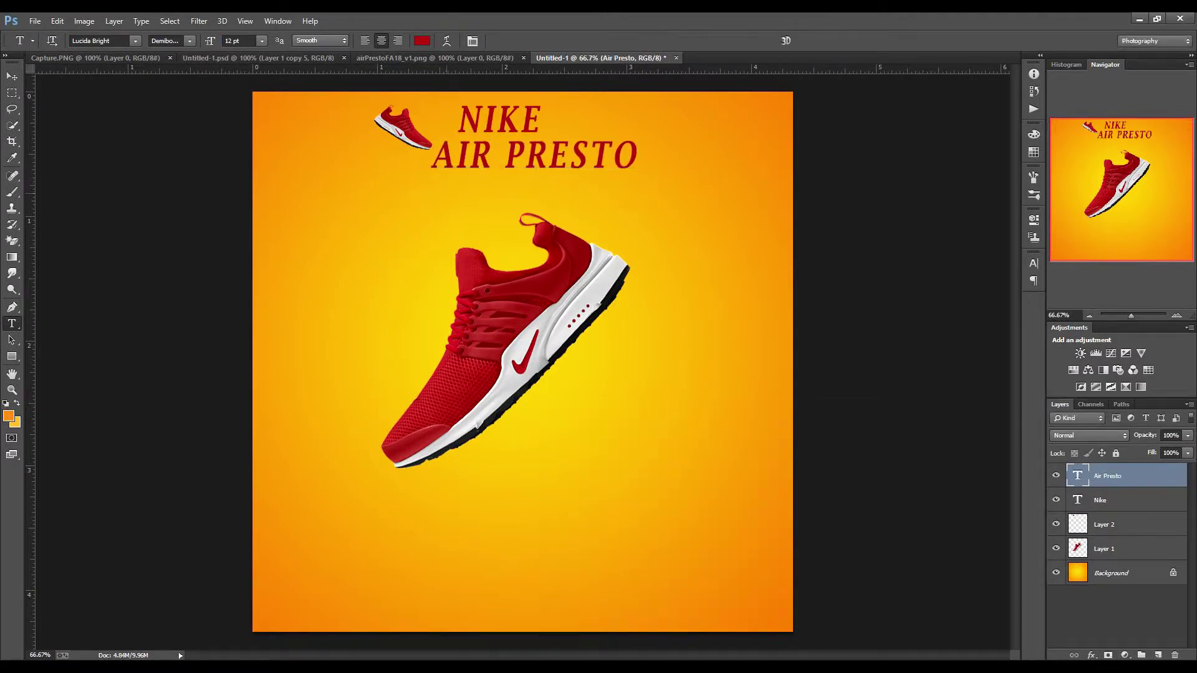
pyautogui.click(446, 193)
pyautogui.hotkey('alt', 'Tab')
pyautogui.hotkey('alt', 'Tab')
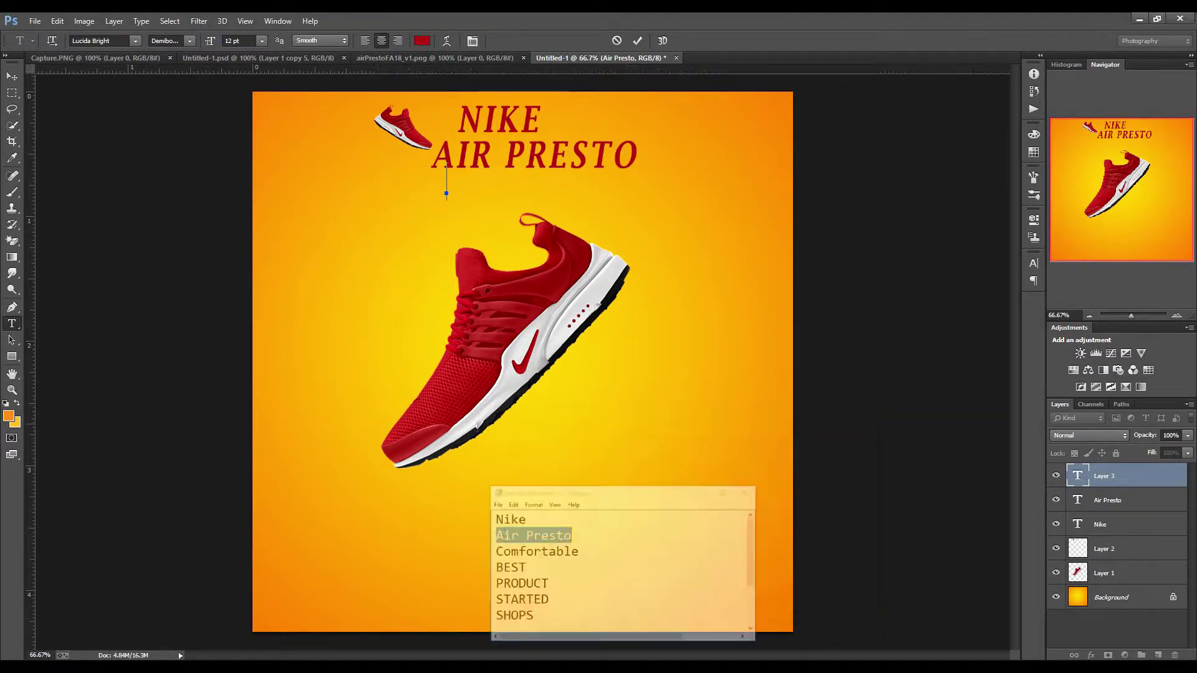
# Hide the large shoe and draw a banner rectangle in the middle of the poster.
pyautogui.rightClick(11, 356)
pyautogui.click(63, 355)
pyautogui.click(1056, 572)
pyautogui.moveTo(515, 285); pyautogui.dragTo(653, 315)
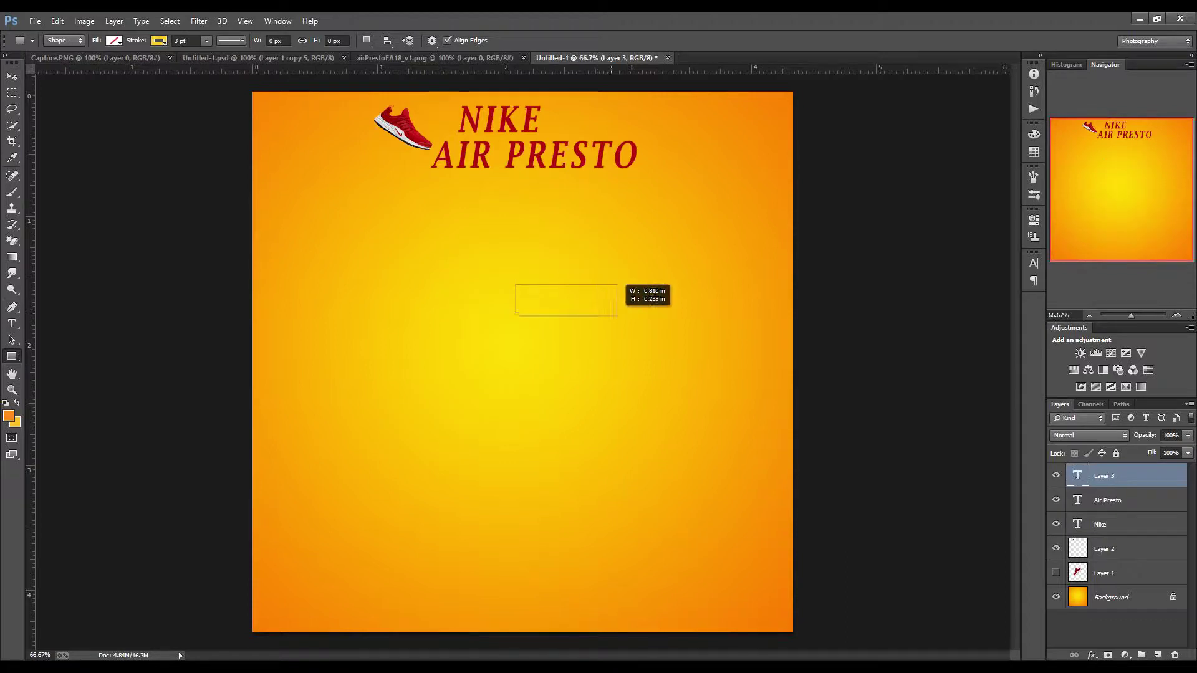
pyautogui.click(159, 40)
pyautogui.click(114, 40)
# Sample the red and orange colours from the swatch document with the Eyedropper.
pyautogui.click(258, 57)
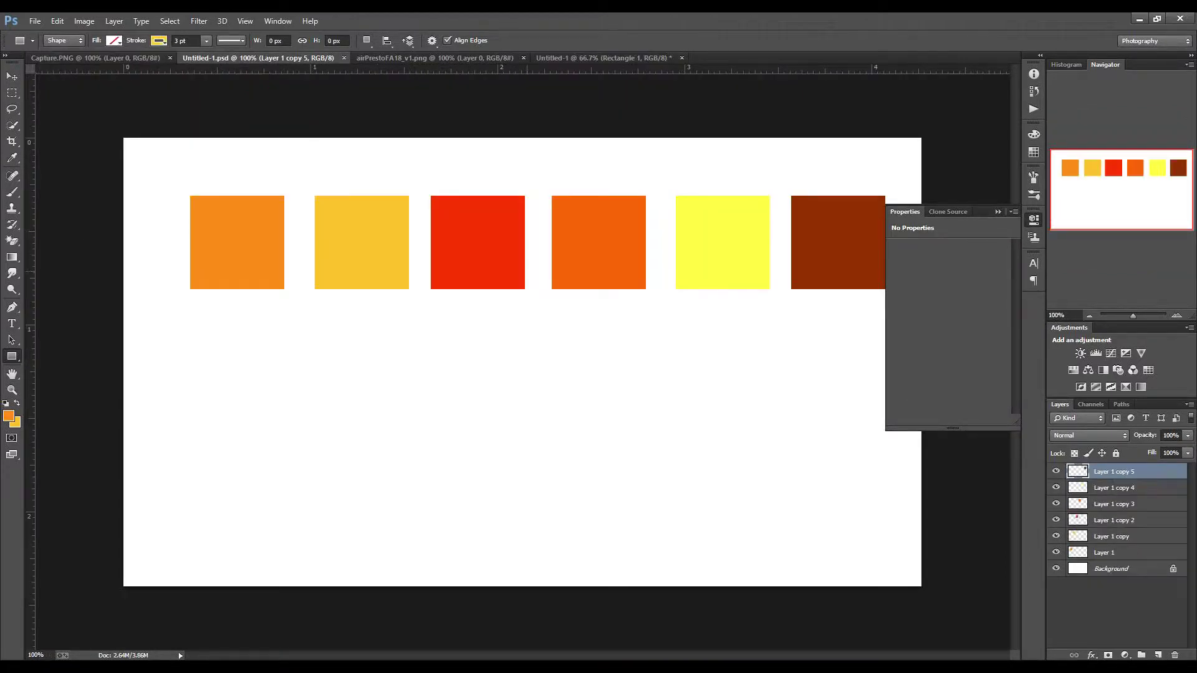
pyautogui.press('i')
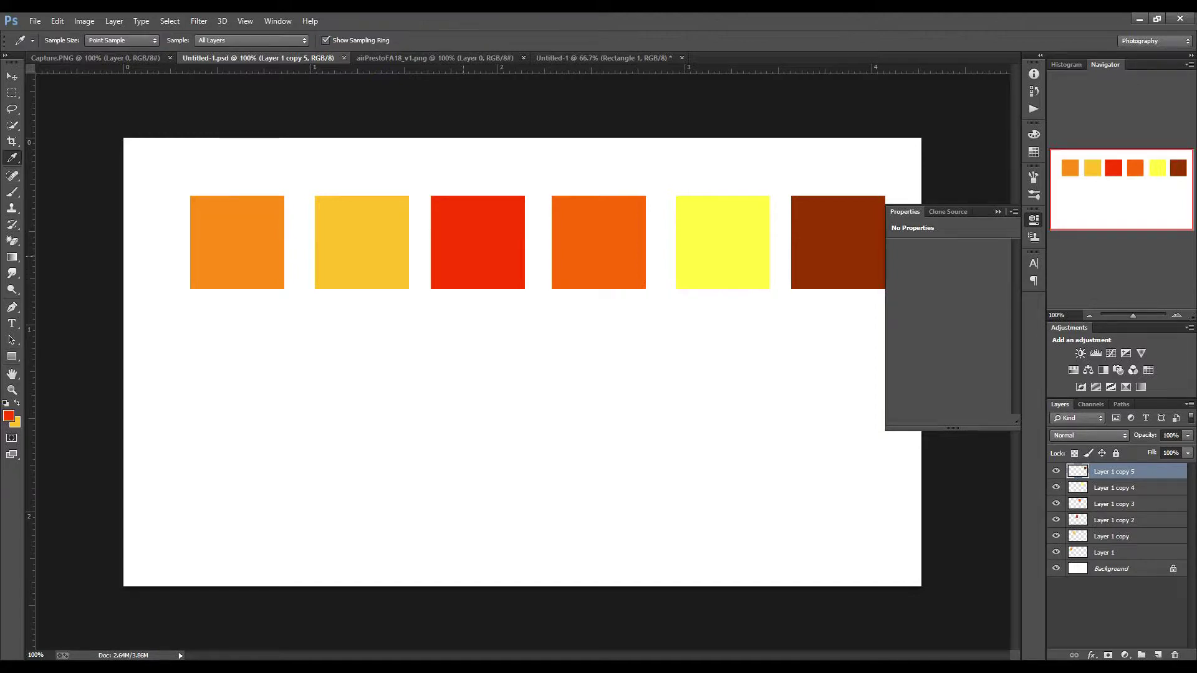
pyautogui.click(13, 422)
pyautogui.click(598, 242)
pyautogui.press('Return')
pyautogui.click(603, 57)
# Fill the rectangle with a horizontal red-to-orange gradient, adjusting a white stop.
pyautogui.press('u')
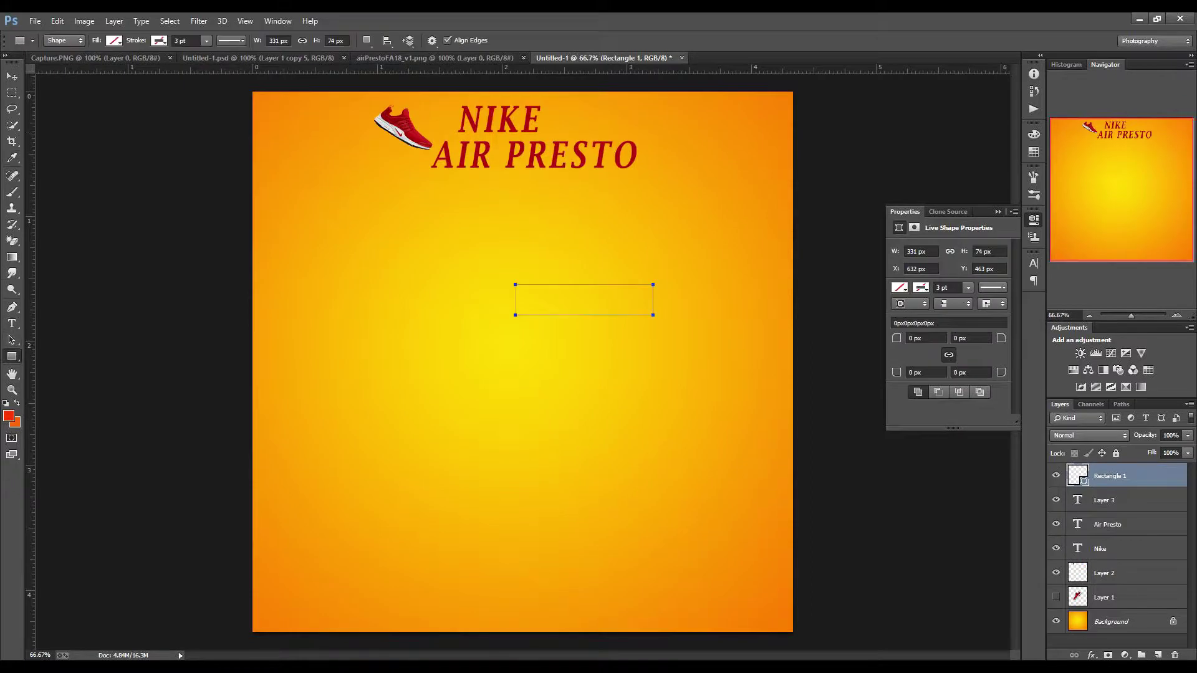
pyautogui.click(114, 40)
pyautogui.click(110, 65)
pyautogui.click(59, 106)
pyautogui.click(81, 204)
pyautogui.moveTo(153, 203)
pyautogui.mouseDown()
pyautogui.moveTo(164, 205)
pyautogui.moveTo(124, 189)
pyautogui.moveTo(128, 215)
pyautogui.mouseUp()
pyautogui.click(159, 189)
pyautogui.doubleClick(124, 189)
pyautogui.click(1091, 492)
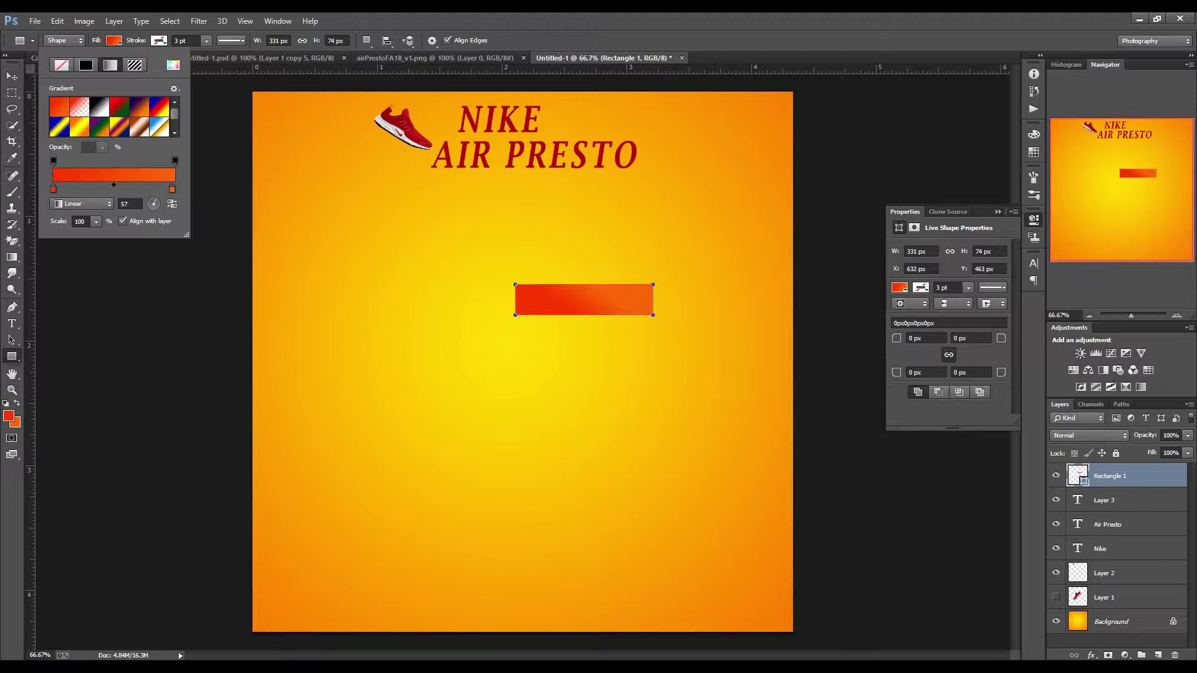
# Skew and narrow the rectangle into a slanted bar, nudged slightly right.
pyautogui.press('Escape')
pyautogui.hotkey('ctrl', 't')
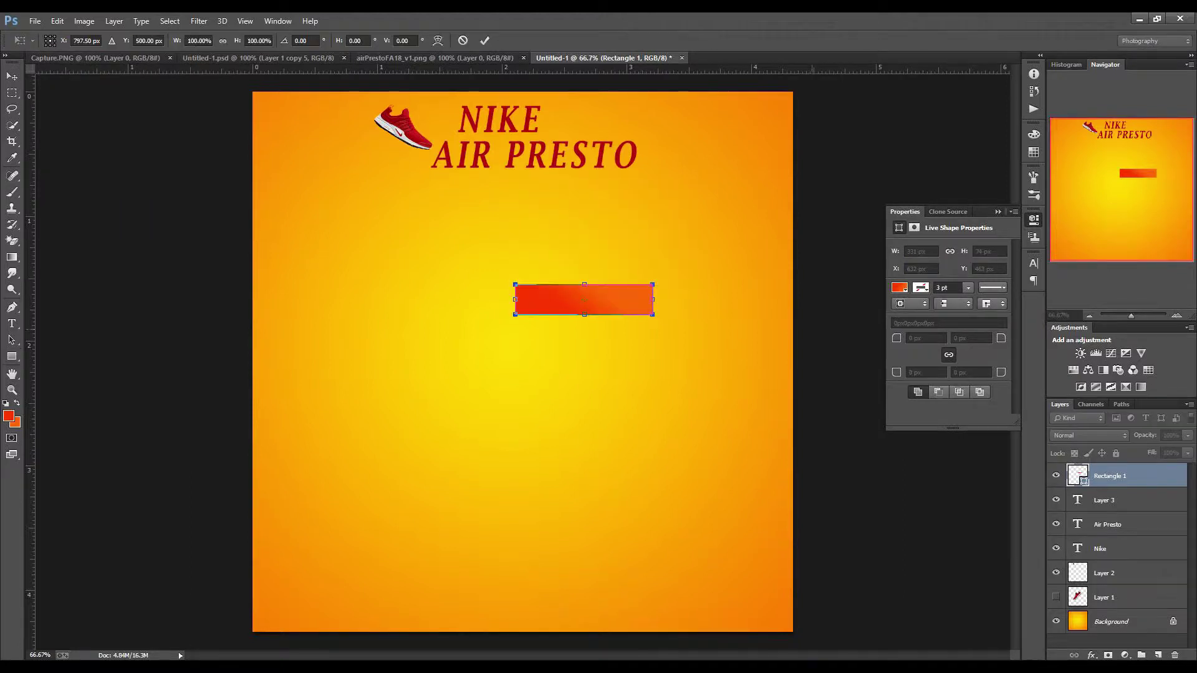
pyautogui.moveTo(653, 299)
pyautogui.mouseDown()
pyautogui.moveTo(664, 278)
pyautogui.moveTo(627, 281)
pyautogui.mouseUp()
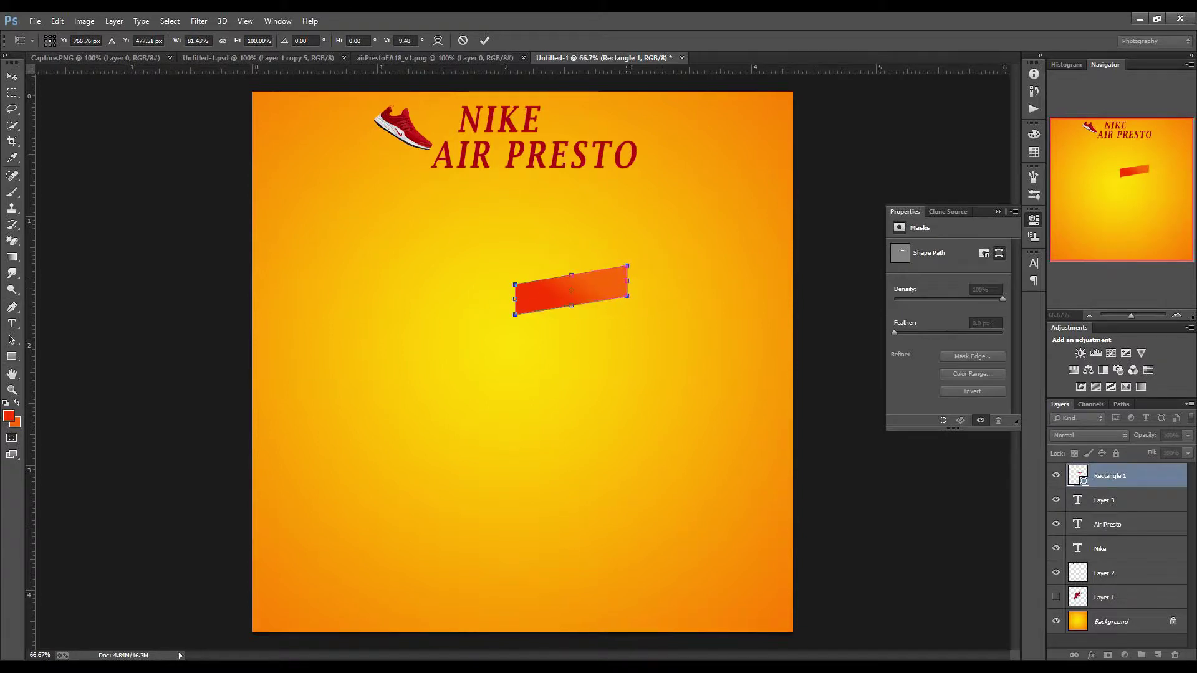
pyautogui.moveTo(514, 299); pyautogui.dragTo(631, 276)
pyautogui.click(485, 41)
pyautogui.click(569, 254)
pyautogui.hotkey('ctrl', 't')
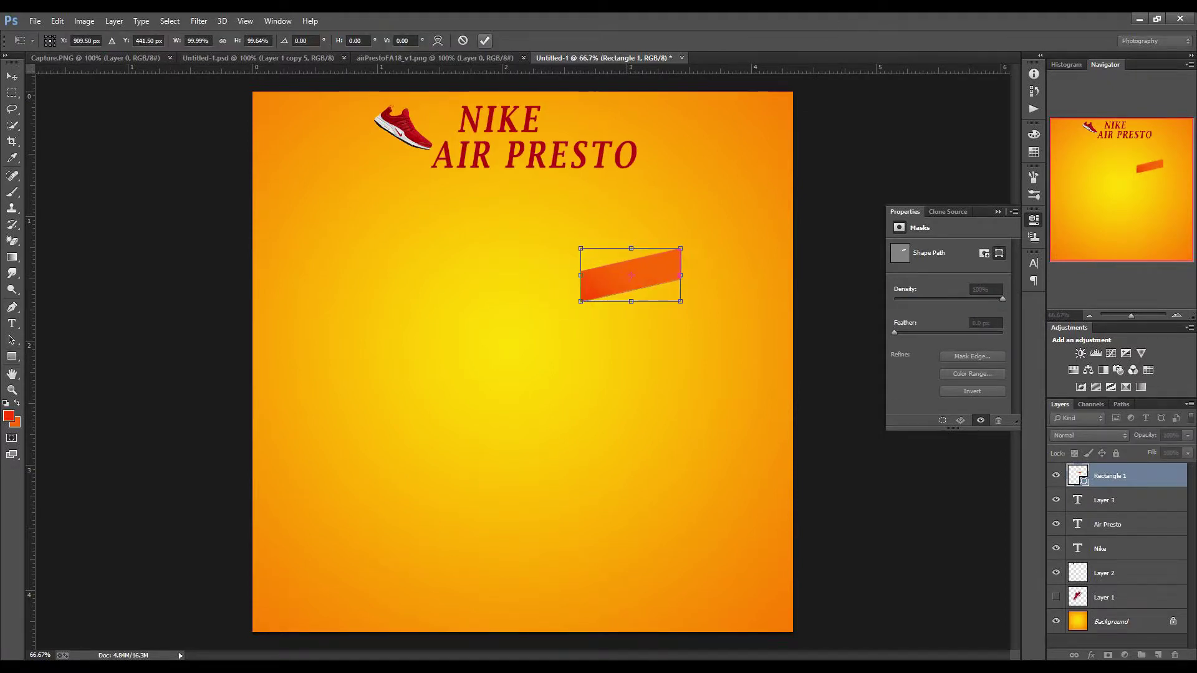
pyautogui.click(484, 41)
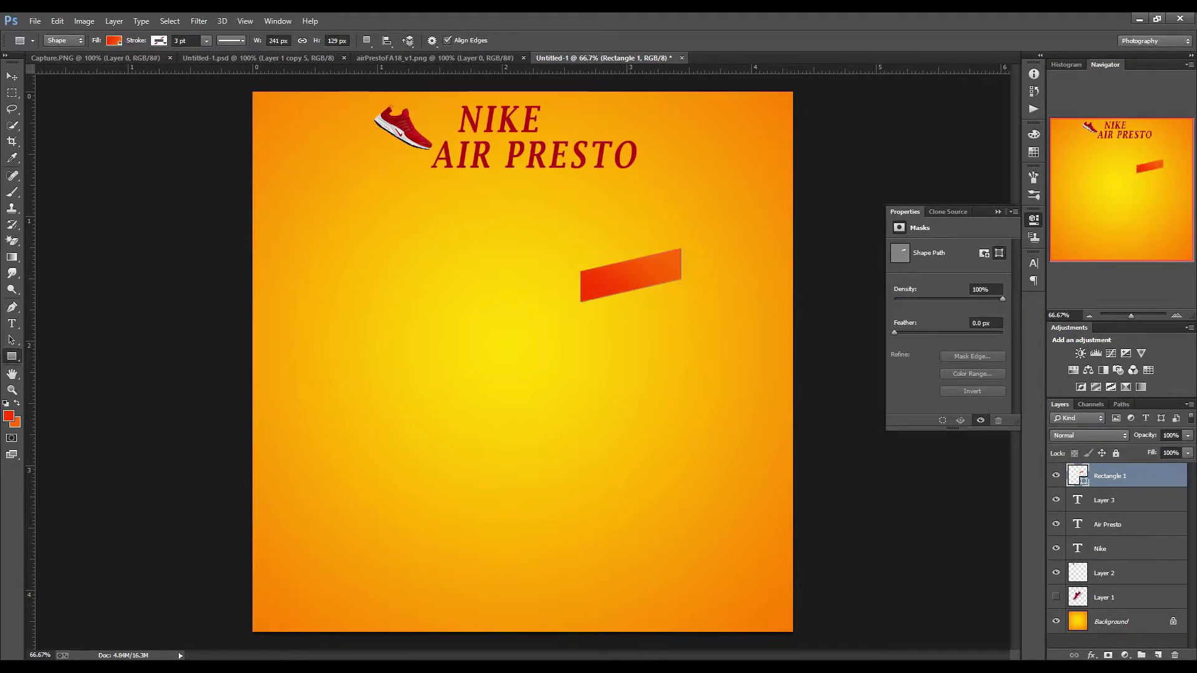
# Duplicate the bar below it, enlarged to about 140% and flattened, then select Rectangle 1.
pyautogui.press('v')
pyautogui.moveTo(630, 278)
pyautogui.keyDown('alt'); pyautogui.mouseDown()
pyautogui.moveTo(631, 308)
pyautogui.moveTo(709, 348)
pyautogui.mouseUp(); pyautogui.keyUp('alt')
pyautogui.hotkey('ctrl', 't')
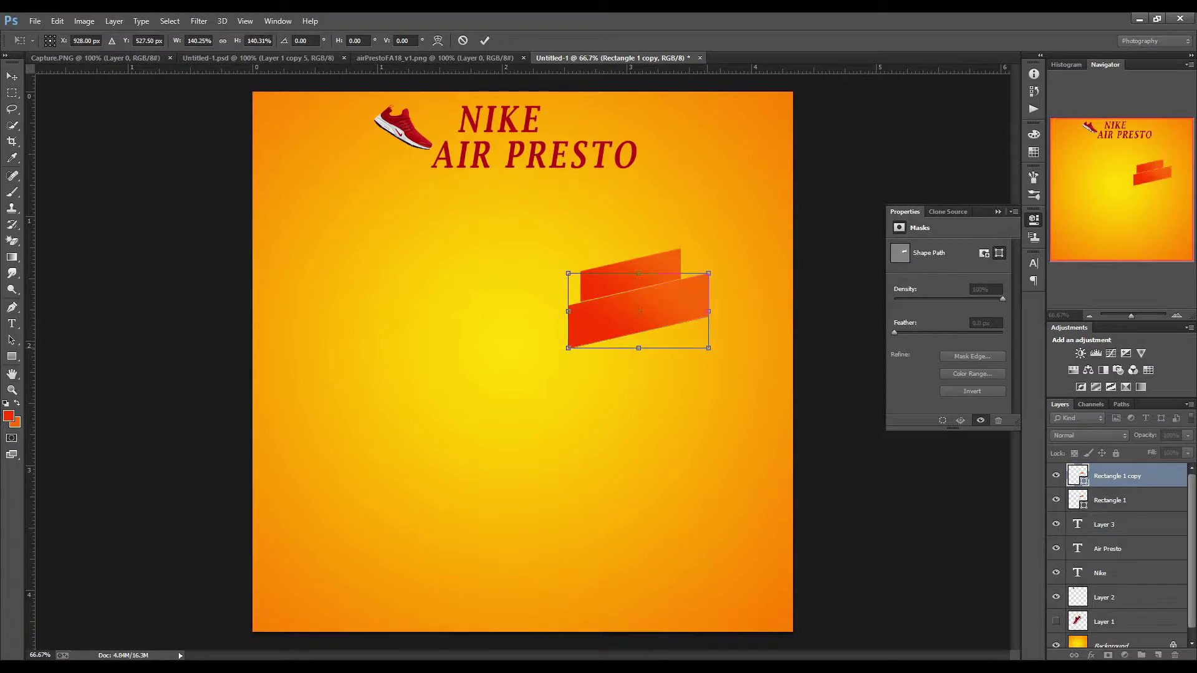
pyautogui.moveTo(638, 274)
pyautogui.mouseDown()
pyautogui.moveTo(638, 284)
pyautogui.moveTo(664, 276)
pyautogui.mouseUp()
pyautogui.press('Return')
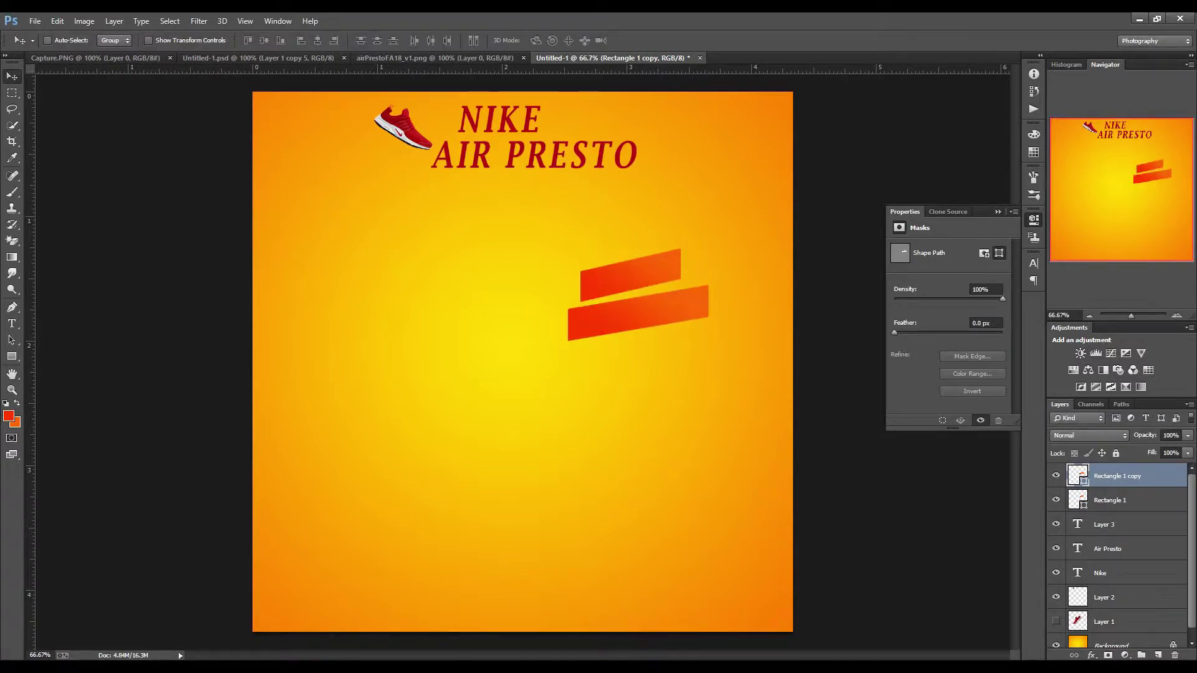
pyautogui.click(1116, 500)
pyautogui.rightClick(1078, 500)
# Give the upper bar a drop shadow: values 8, 7, 13, angle 132, opacity 25.
pyautogui.press('Escape')
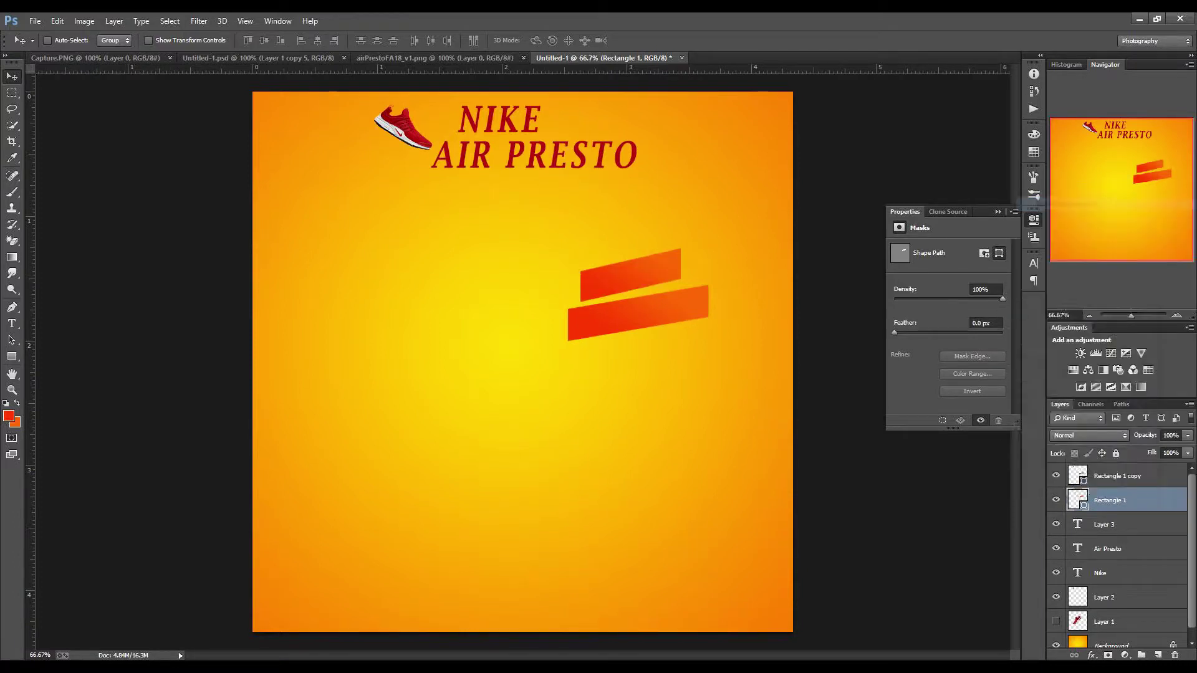
pyautogui.doubleClick(1152, 499)
pyautogui.click(782, 511)
pyautogui.write('8')
pyautogui.press('Tab')
pyautogui.write('7')
pyautogui.press('Tab')
pyautogui.write('13')
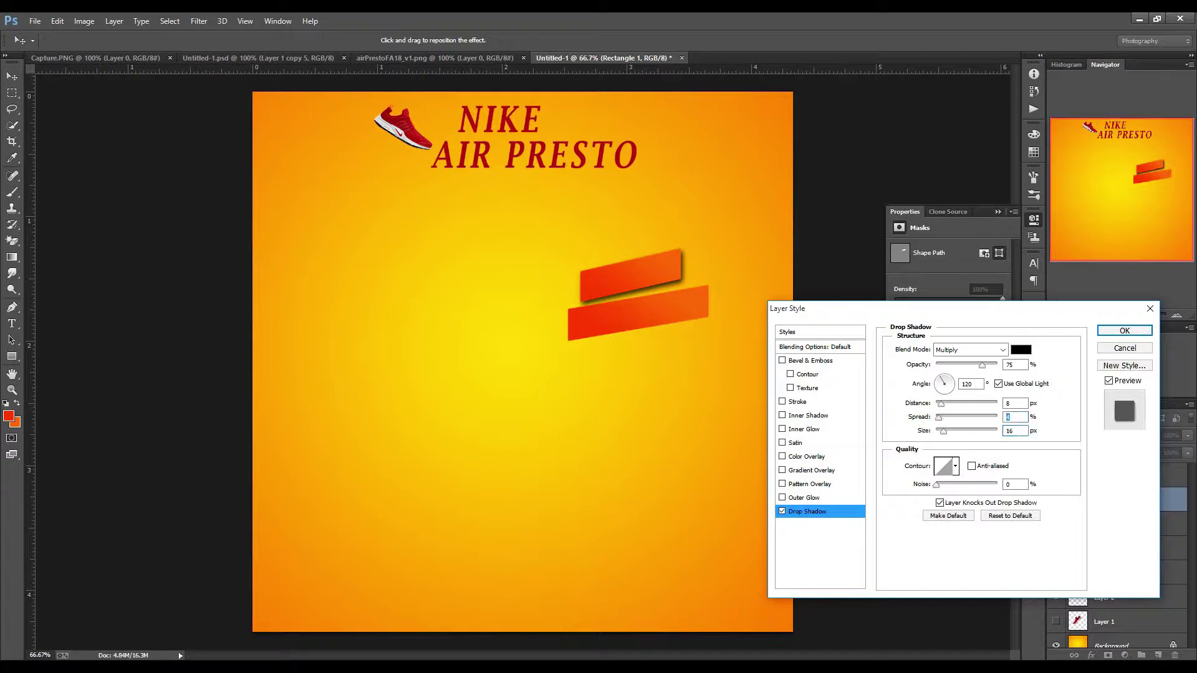
pyautogui.hotkey('shift', 'Tab')
pyautogui.hotkey('shift', 'Tab')
pyautogui.write('13')
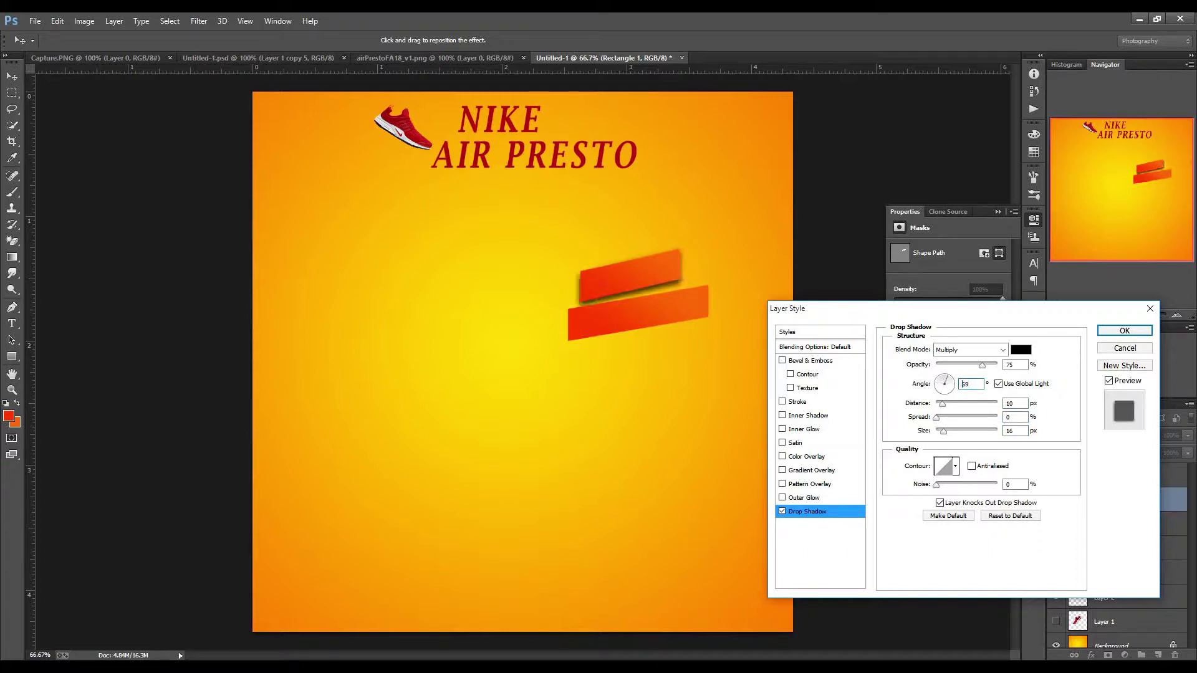
pyautogui.write('2')
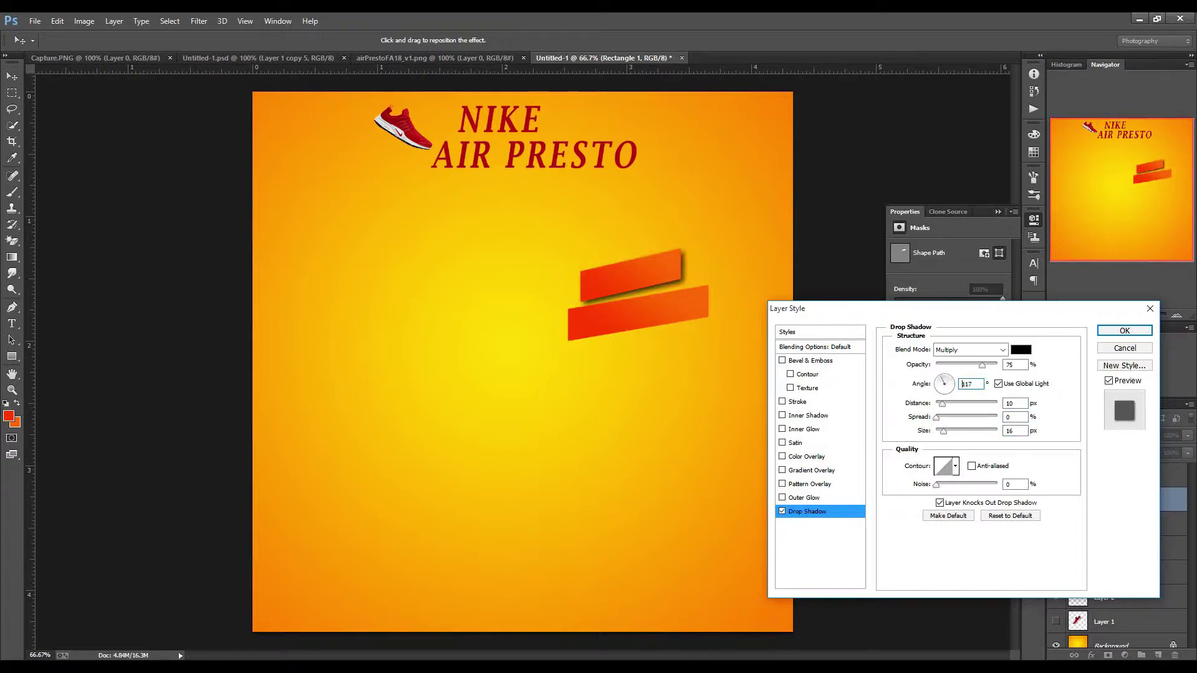
pyautogui.hotkey('shift', 'Tab')
pyautogui.write('25')
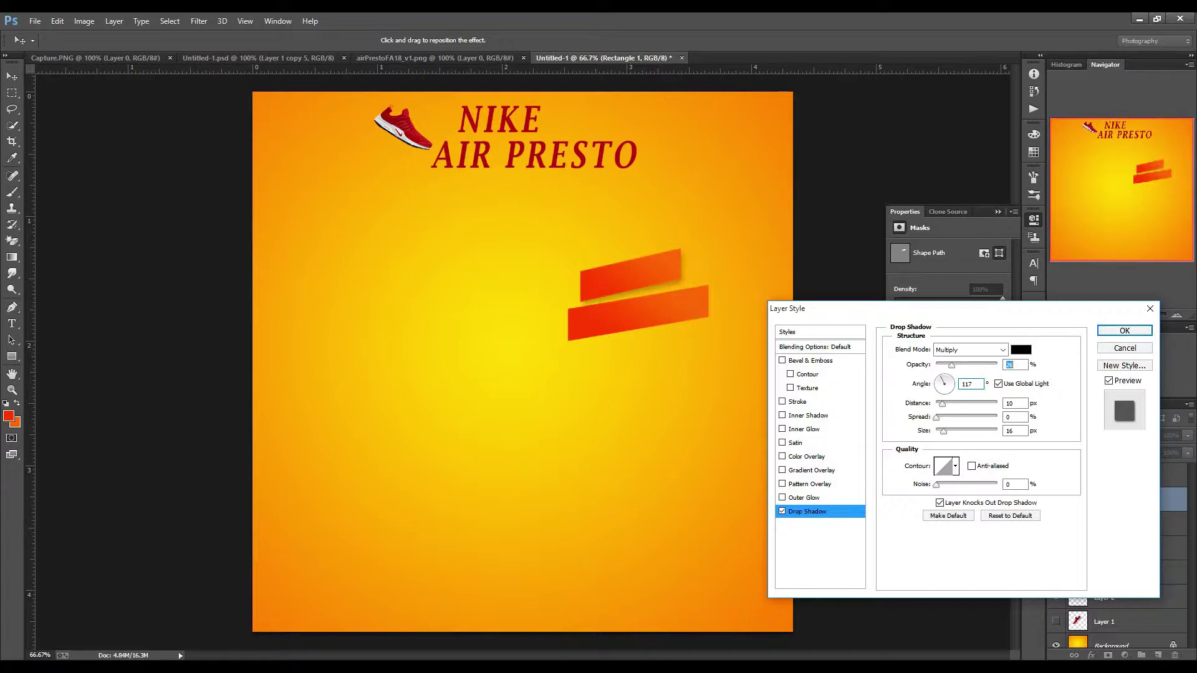
pyautogui.press('Return')
# Paste the upper bar's shadow style onto the lower bar and move Rectangle 1 to the top.
pyautogui.rightClick(1122, 498)
pyautogui.click(1004, 370)
pyautogui.click(1115, 475)
pyautogui.rightClick(1140, 475)
pyautogui.click(1006, 383)
pyautogui.moveTo(639, 289)
pyautogui.mouseDown()
pyautogui.moveTo(672, 290)
pyautogui.moveTo(670, 326)
pyautogui.mouseUp()
# Duplicate bars and reorder their layers into a staggered stack below the original.
pyautogui.keyDown('ctrl'); pyautogui.click(648, 274); pyautogui.keyUp('ctrl')
pyautogui.hotkey('ctrl', ']')
pyautogui.hotkey('alt', '[')
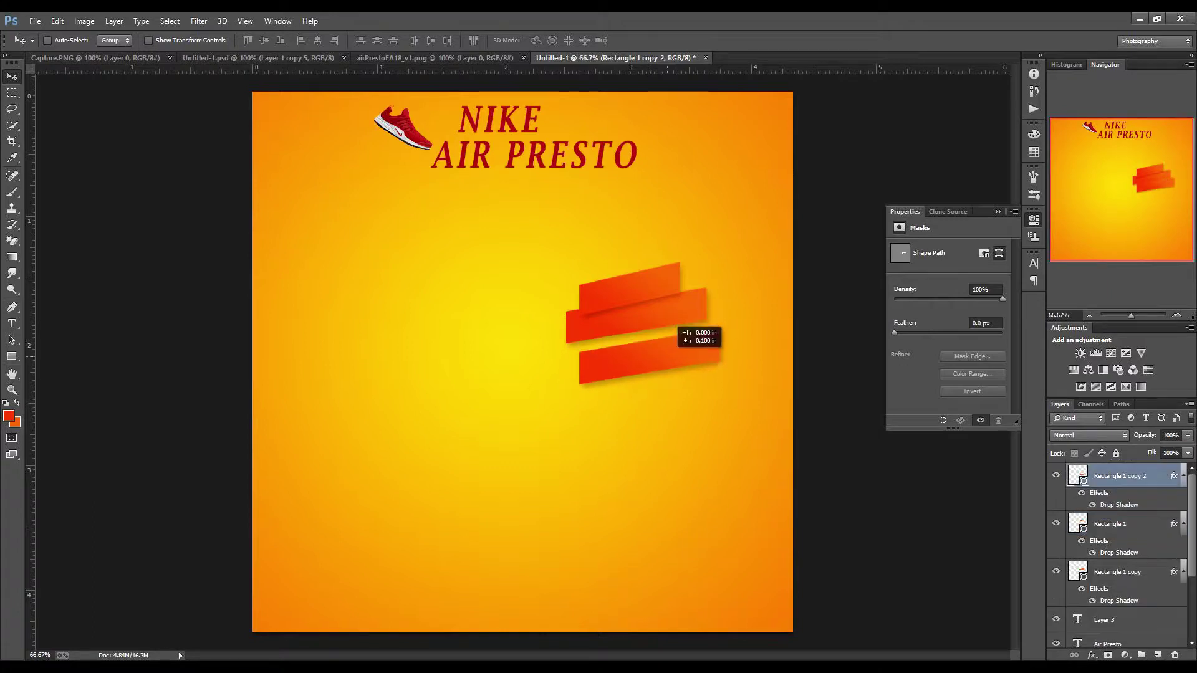
pyautogui.hotkey('ctrl', '[')
pyautogui.hotkey('ctrl', '[')
pyautogui.hotkey('alt', ']')
pyautogui.moveTo(671, 317)
pyautogui.mouseDown()
pyautogui.moveTo(685, 319)
pyautogui.moveTo(639, 330)
pyautogui.mouseUp()
pyautogui.hotkey('alt', '[')
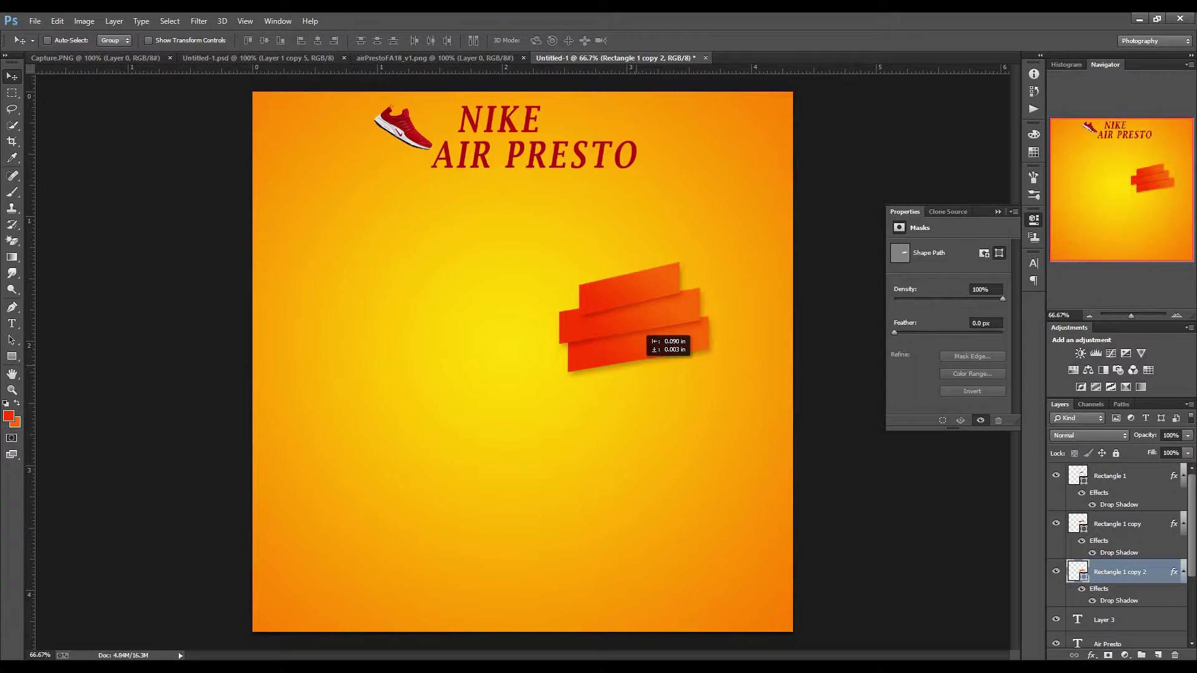
pyautogui.hotkey('alt', ']')
pyautogui.hotkey('alt', ']')
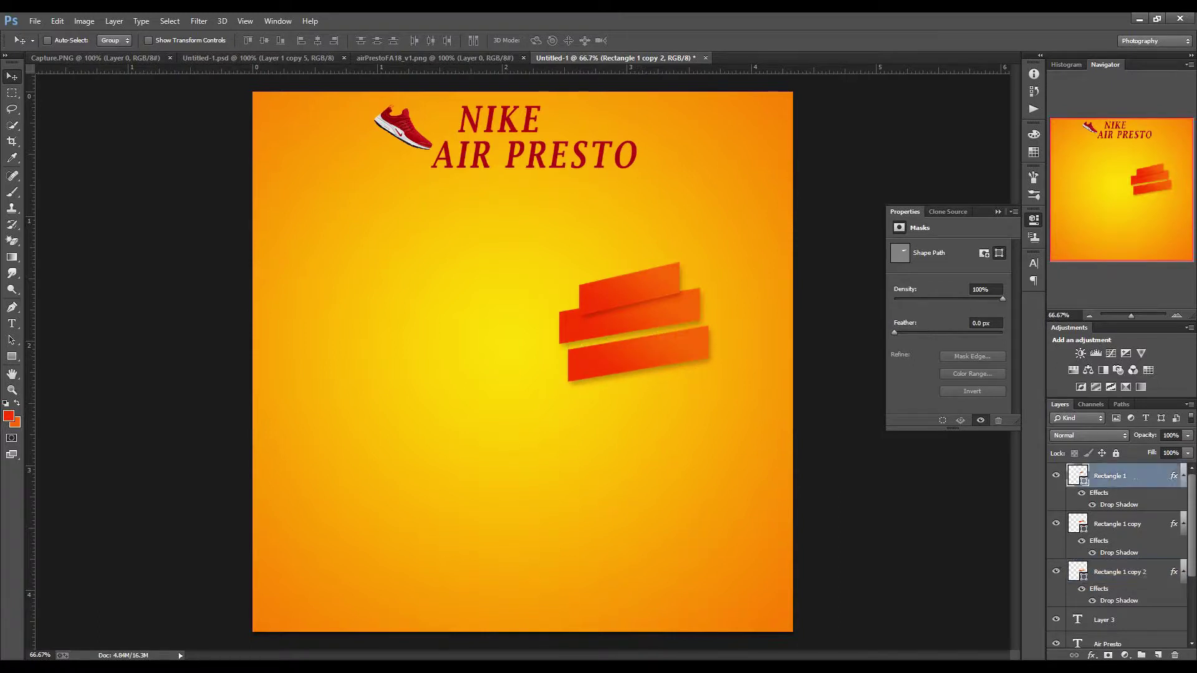
pyautogui.moveTo(641, 353); pyautogui.dragTo(642, 363)
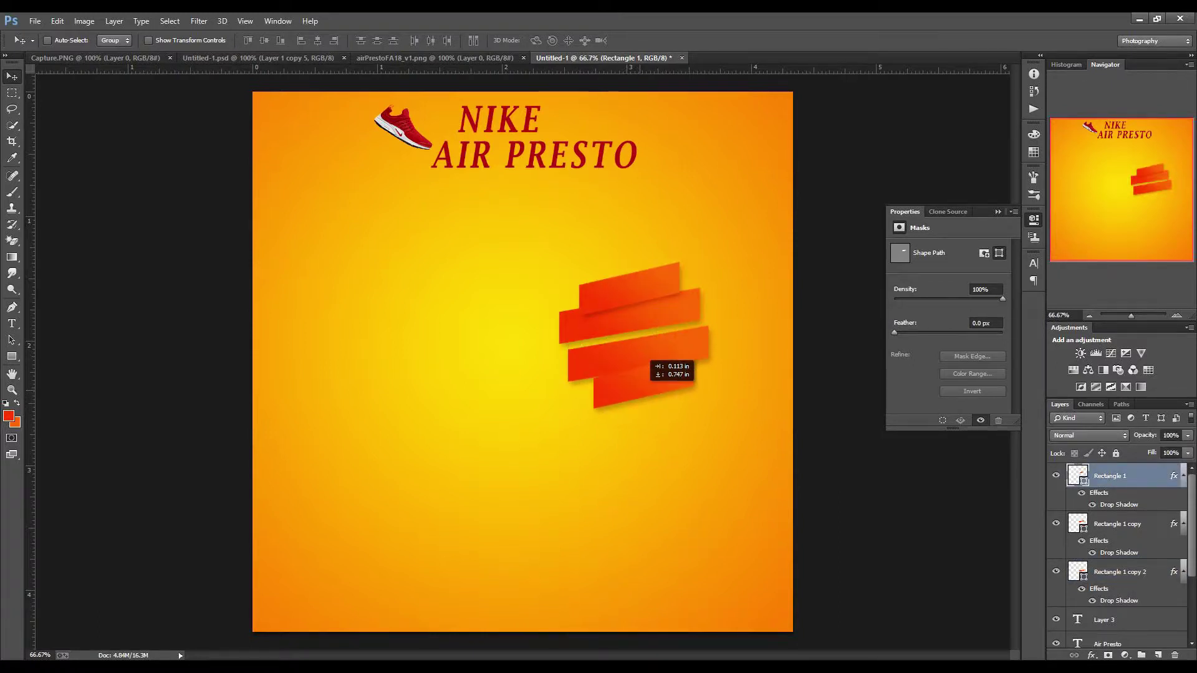
pyautogui.hotkey('ctrl', 'shift', '[')
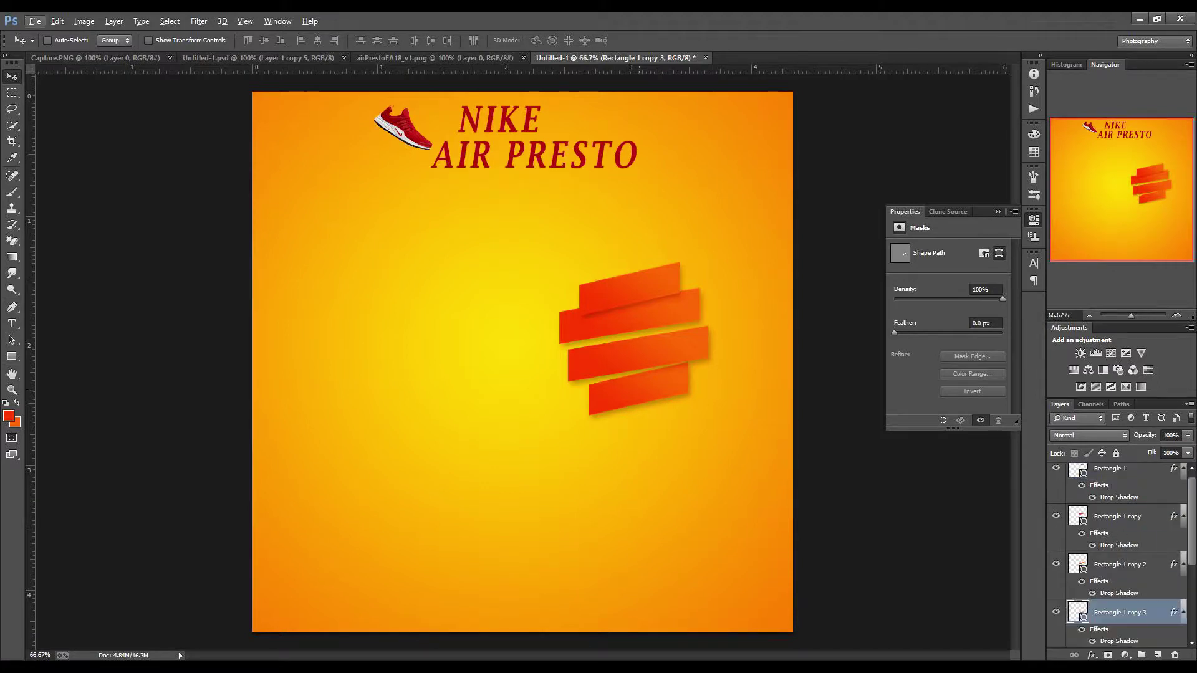
pyautogui.hotkey('alt', ']')
# Skew Rectangle 1 copy 2 by raising its right end, and shift the top bar slightly.
pyautogui.hotkey('ctrl', 't')
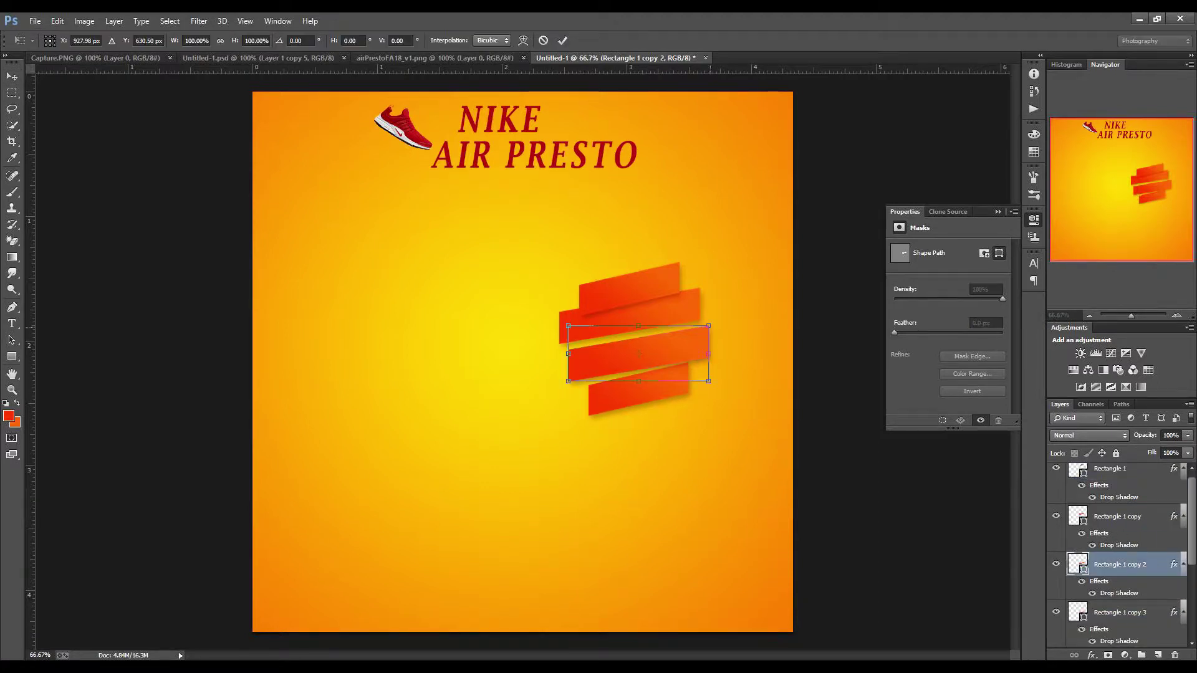
pyautogui.moveTo(708, 326); pyautogui.dragTo(720, 341)
pyautogui.press('Return')
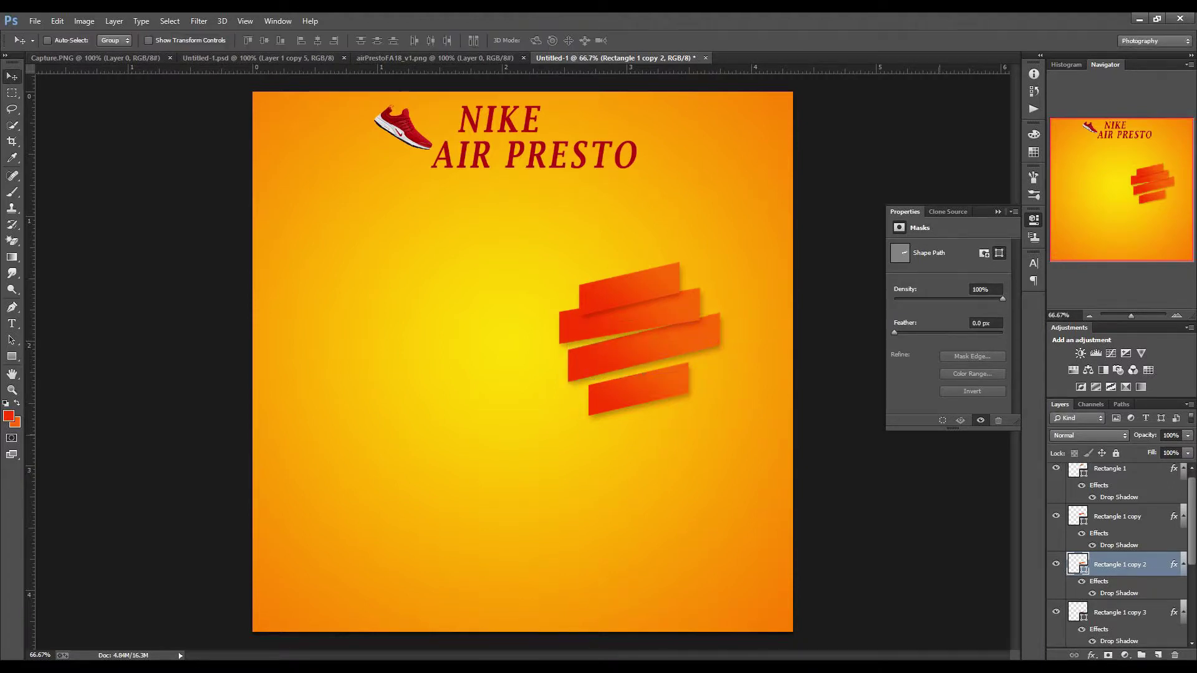
pyautogui.hotkey('alt', ']')
pyautogui.hotkey('ctrl', 't')
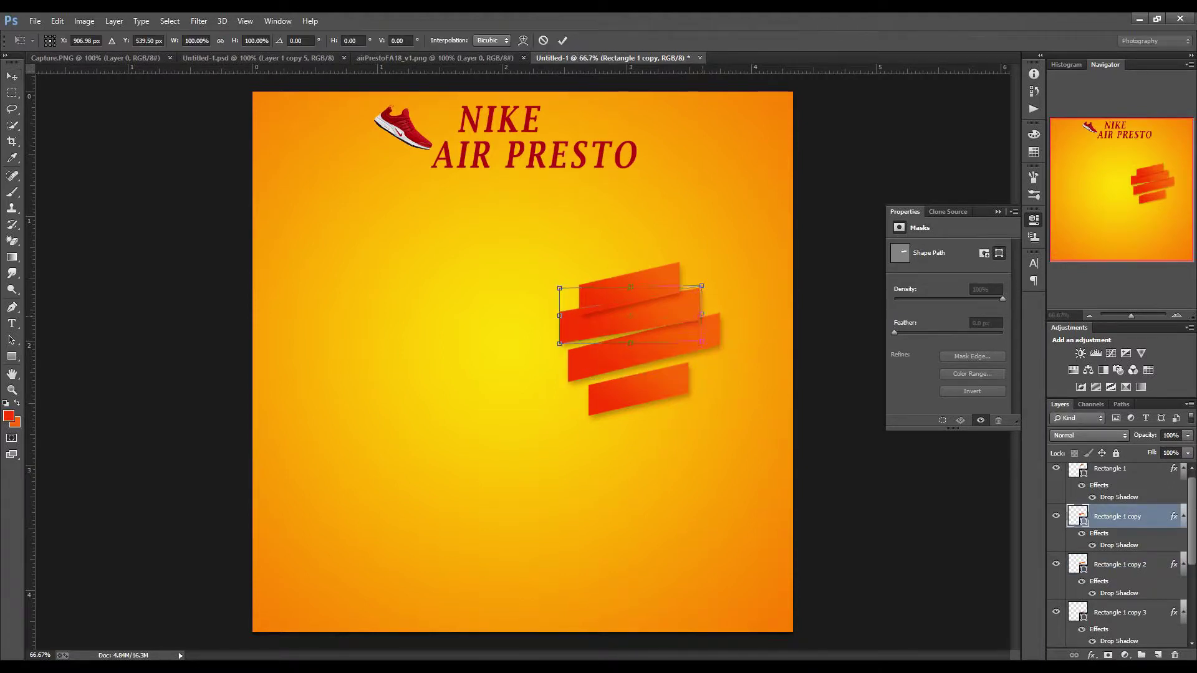
pyautogui.press('Return')
pyautogui.moveTo(701, 304); pyautogui.dragTo(701, 311)
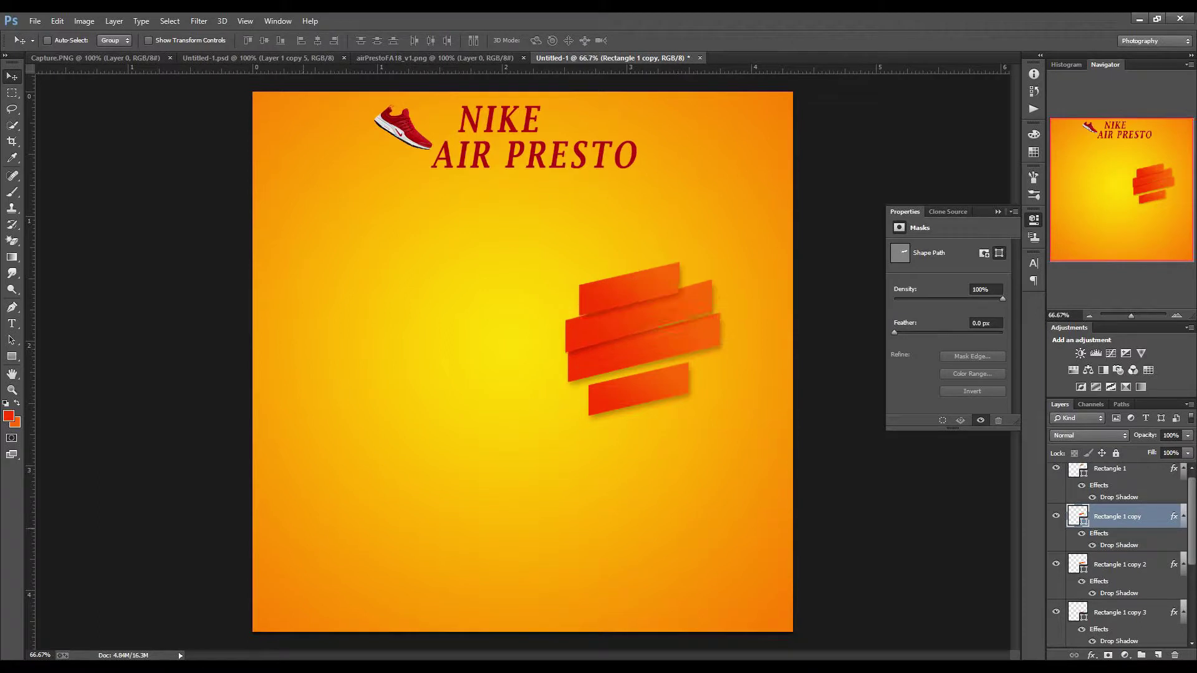
# Add a 75% tilted copy of Rectangle 1 on top, then return to the colour-swatch document.
pyautogui.press('u')
pyautogui.hotkey('alt', ']')
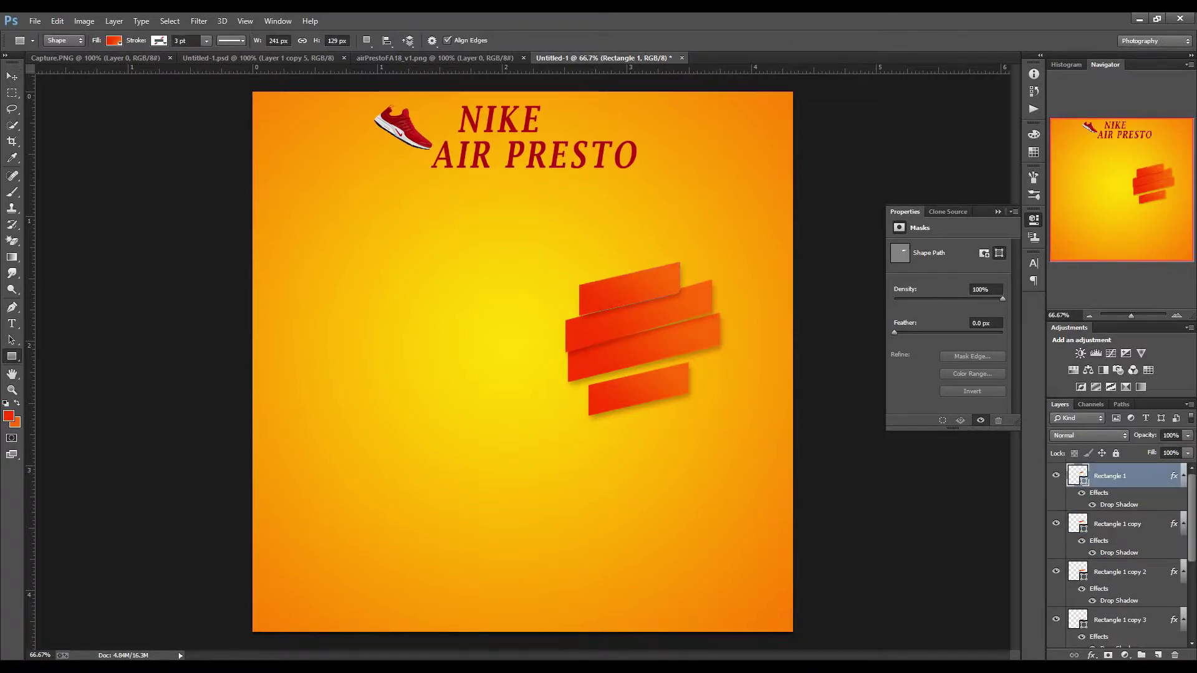
pyautogui.hotkey('ctrl', 'j')
pyautogui.hotkey('ctrl', 't')
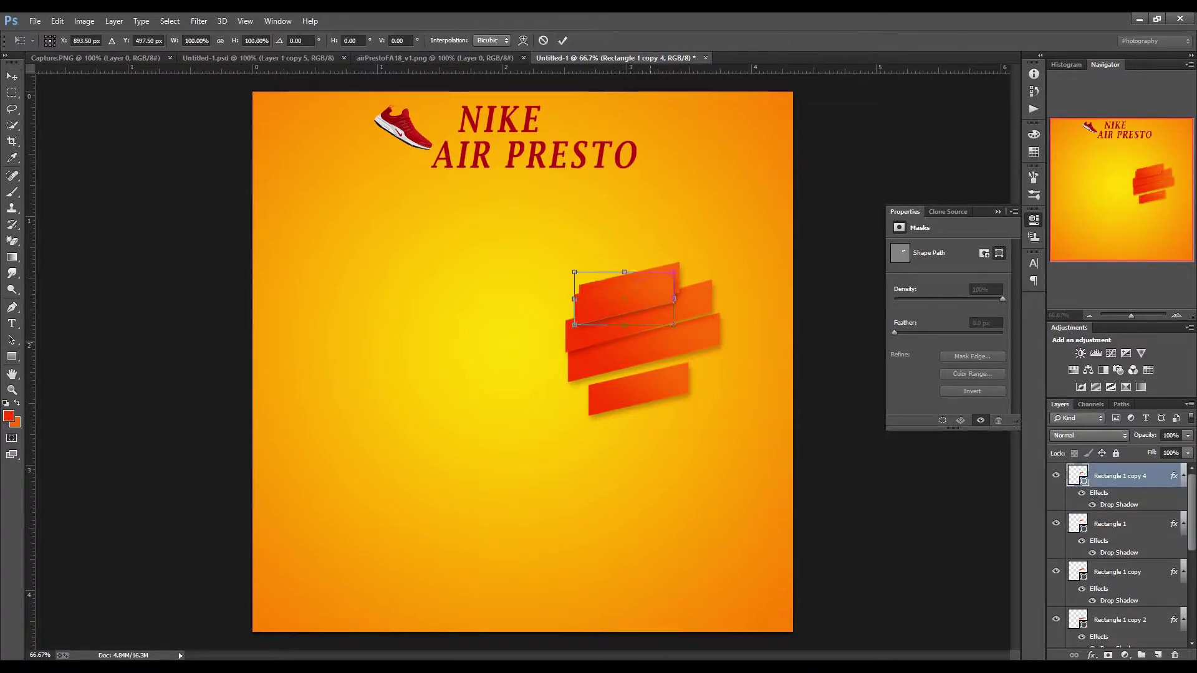
pyautogui.moveTo(623, 305); pyautogui.dragTo(692, 252)
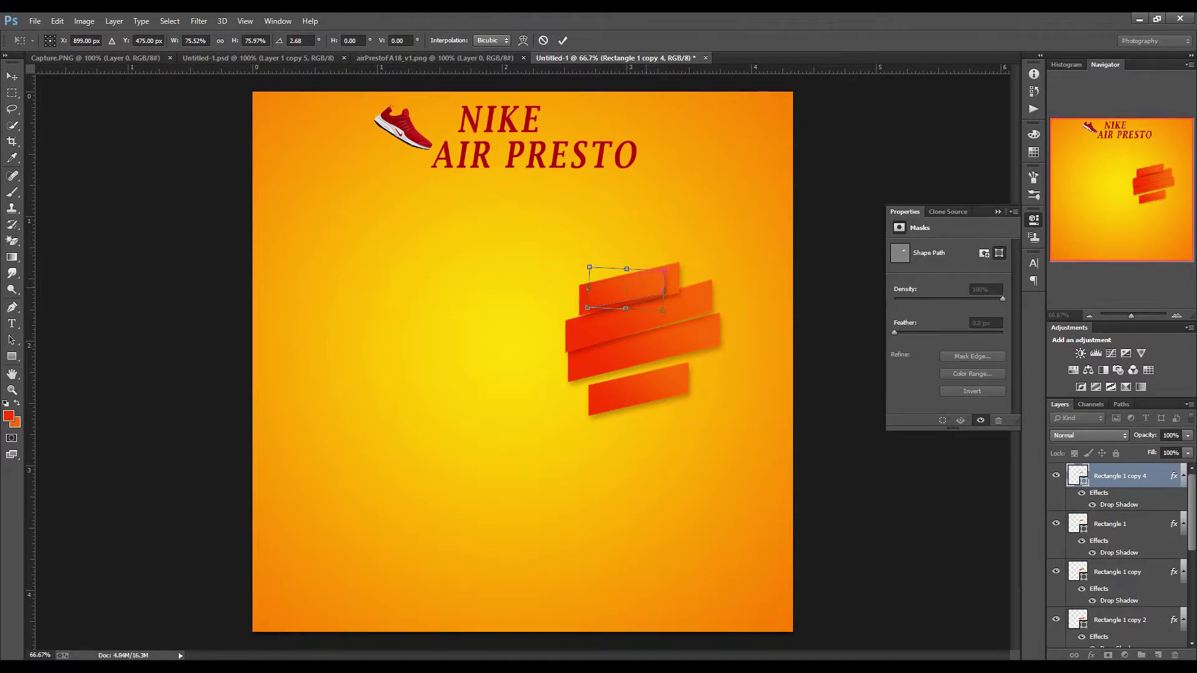
pyautogui.press('Return')
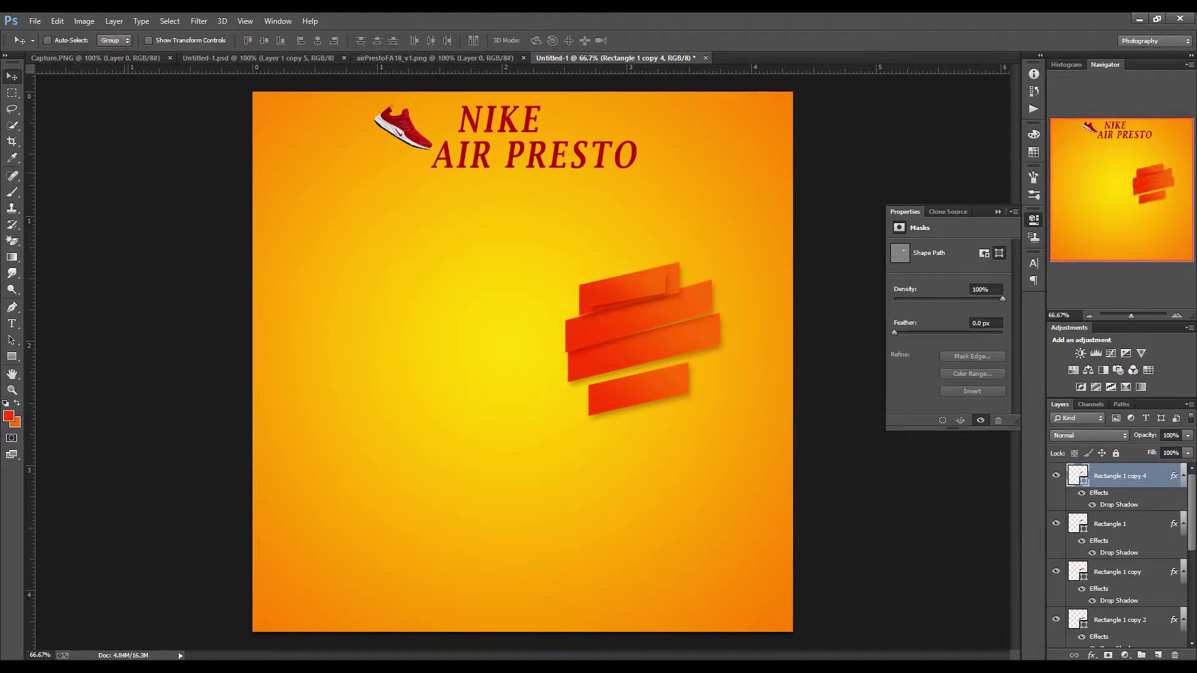
pyautogui.hotkey('ctrl', 'Tab')
# Set the small top bar's gradient left stop to yellow fff143.
pyautogui.press('i')
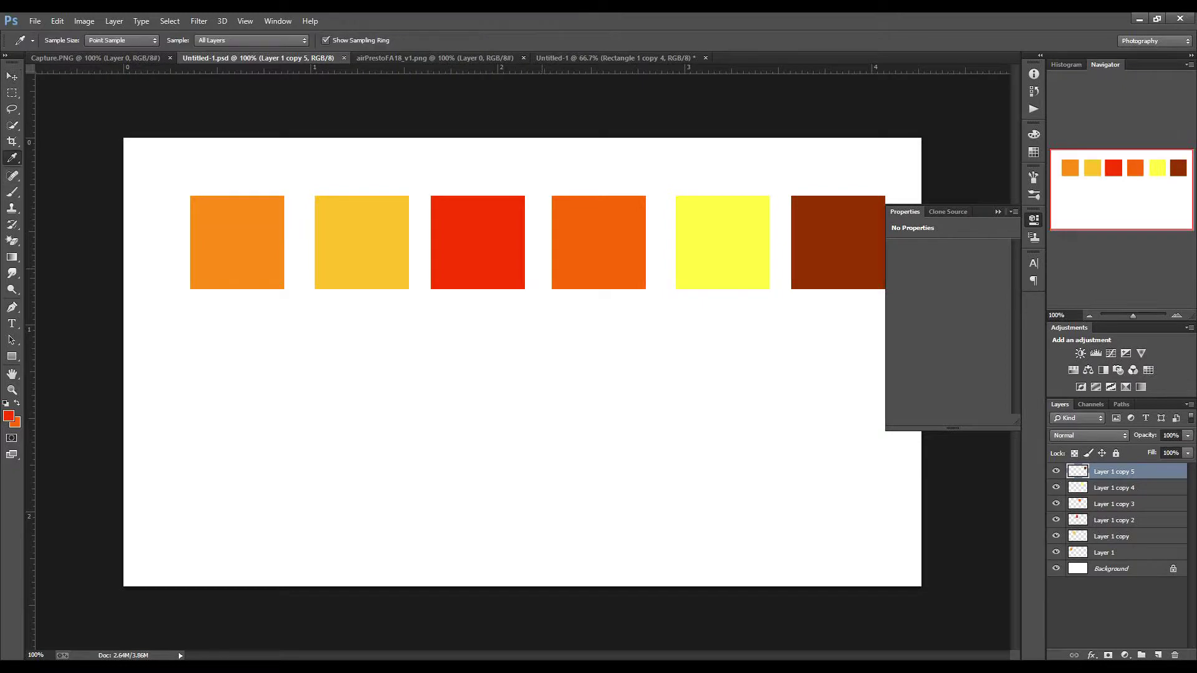
pyautogui.click(722, 242)
pyautogui.click(613, 57)
pyautogui.doubleClick(1077, 475)
pyautogui.click(776, 205)
pyautogui.click(1051, 179)
pyautogui.click(775, 205)
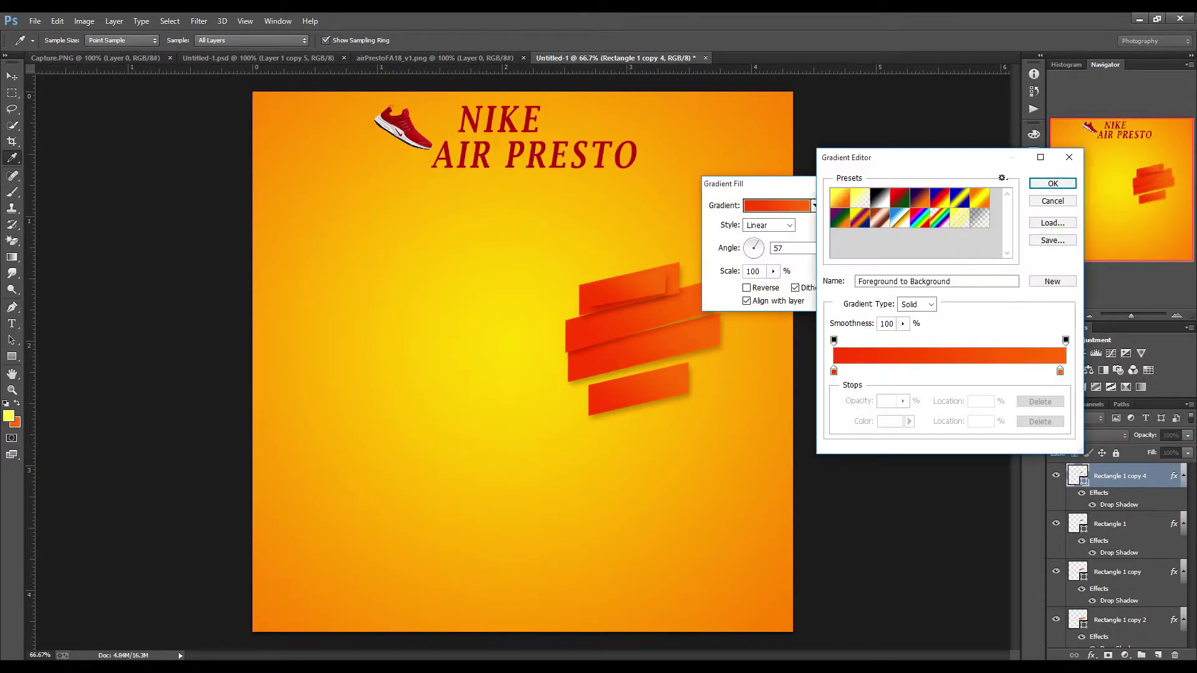
pyautogui.doubleClick(833, 370)
pyautogui.write('fff143')
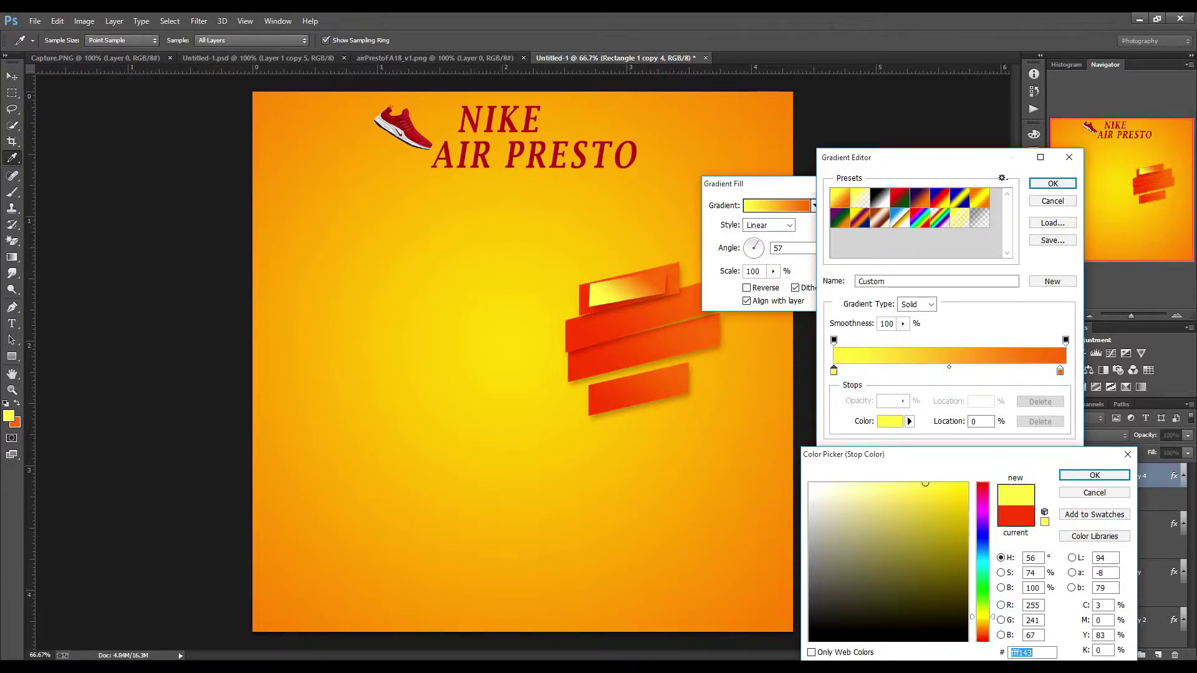
pyautogui.press('Return')
pyautogui.press('Return')
pyautogui.press('Return')
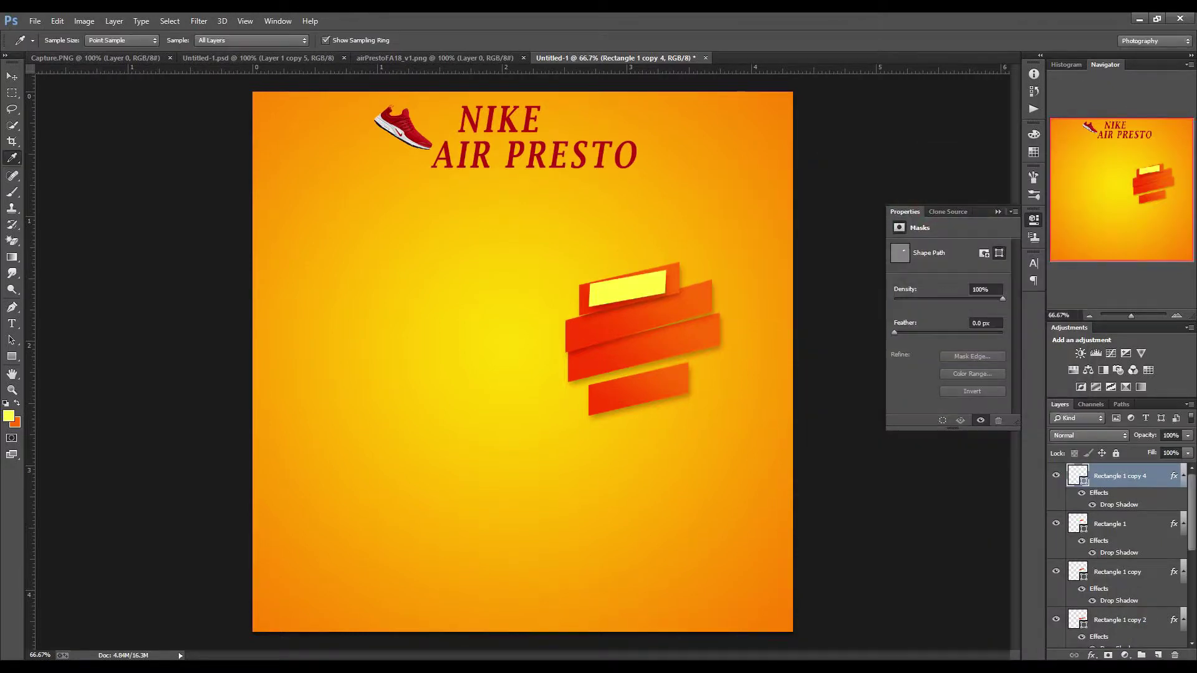
# Widen the yellow bar and tilt it slightly.
pyautogui.hotkey('ctrl', 't')
pyautogui.moveTo(683, 262); pyautogui.dragTo(692, 268)
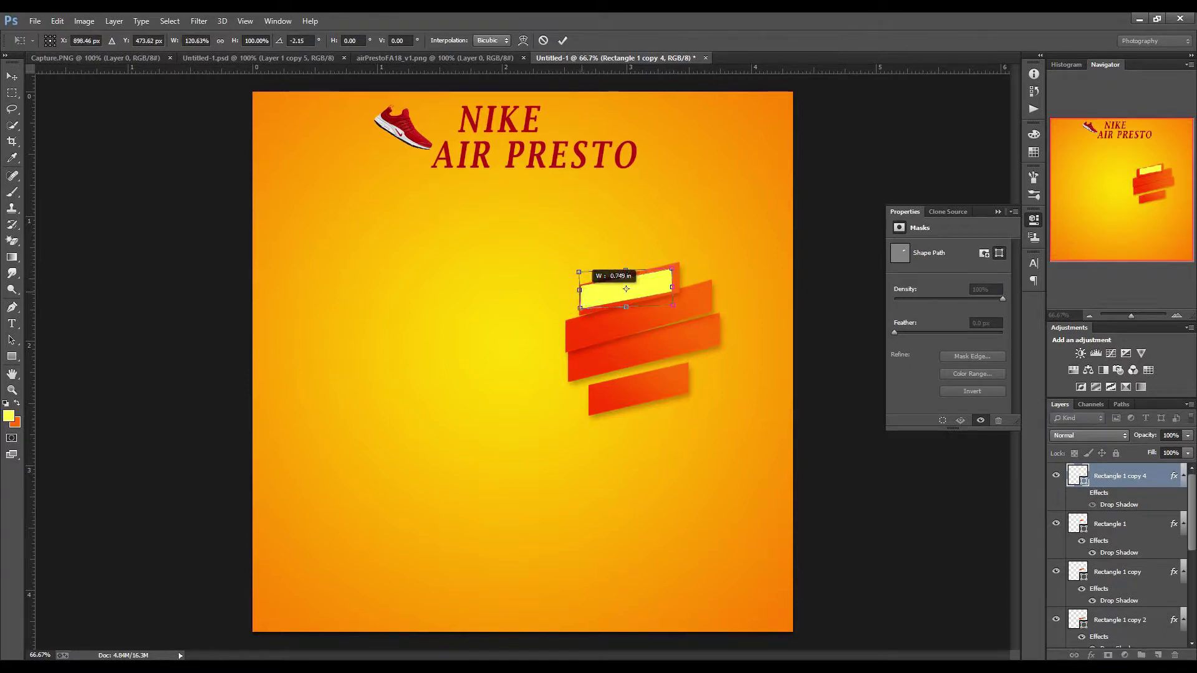
pyautogui.press('Return')
# Select the Rectangle 1 copy 2 bar and shift it slightly left.
pyautogui.press('i')
pyautogui.press('v')
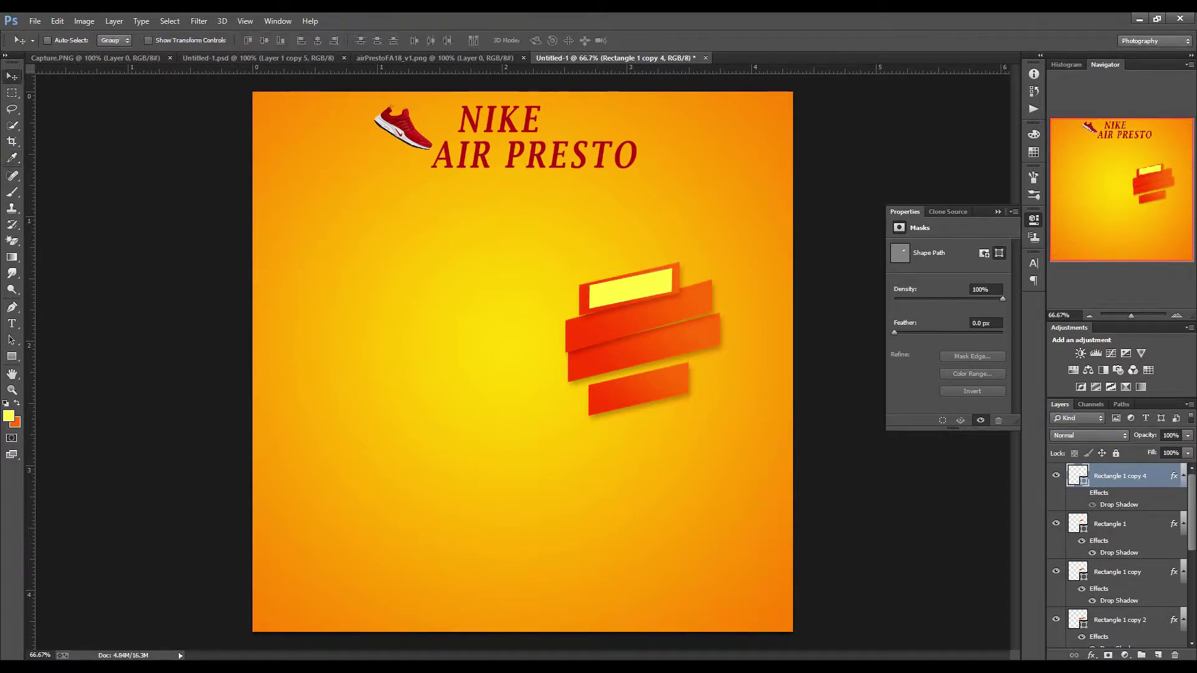
pyautogui.hotkey('alt', '[')
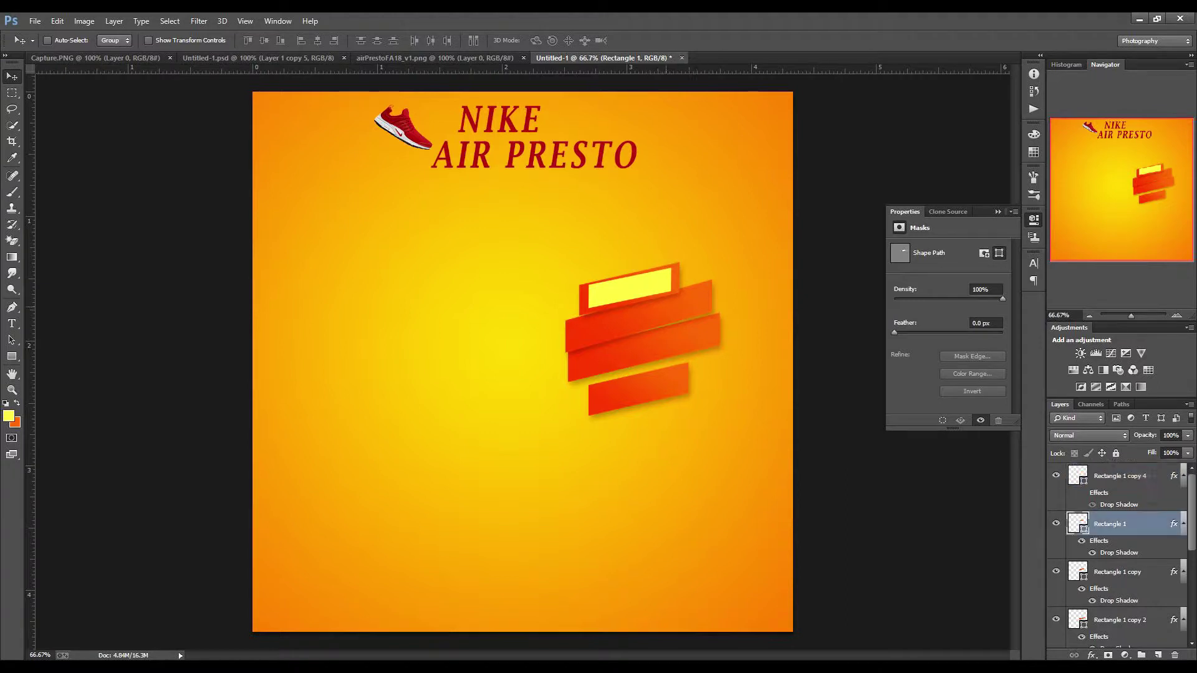
pyautogui.hotkey('alt', '[')
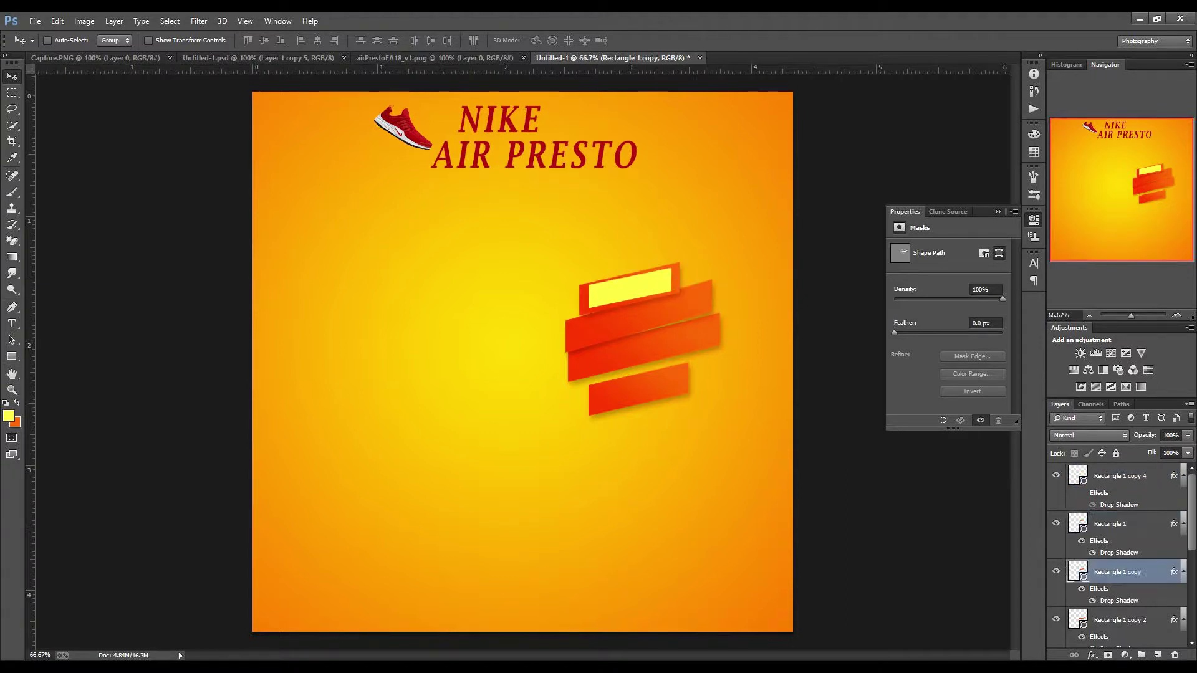
pyautogui.rightClick(684, 342)
pyautogui.click(717, 346)
pyautogui.moveTo(685, 312); pyautogui.dragTo(688, 343)
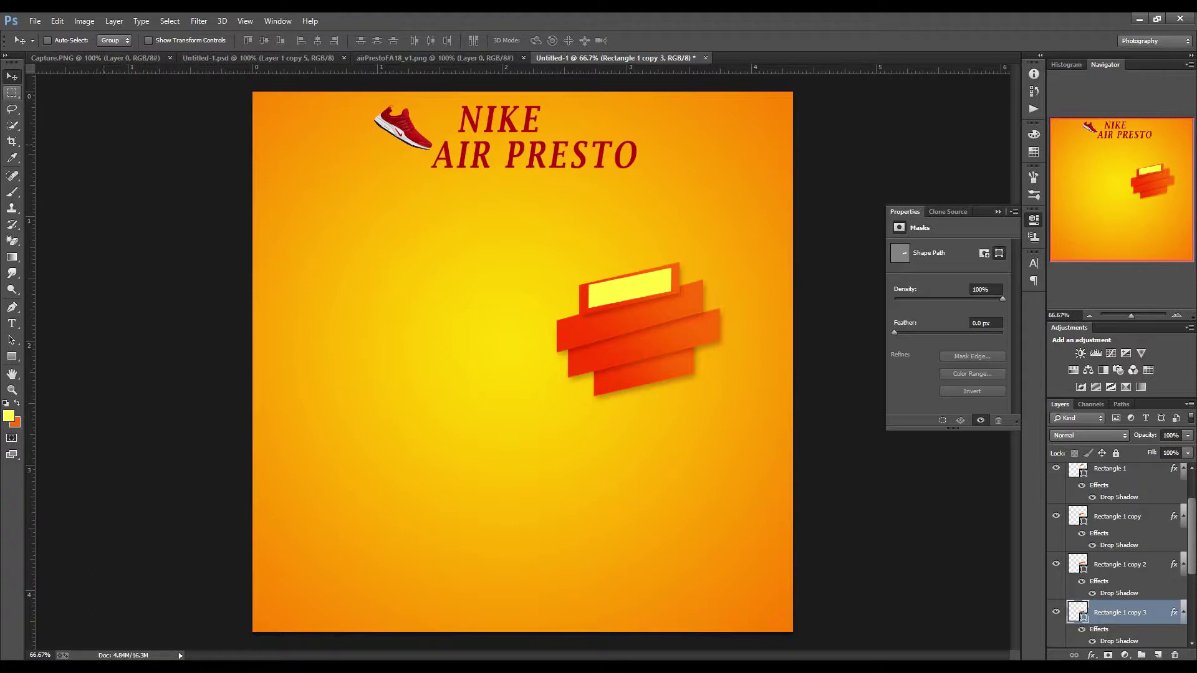
# Recolour the NIKE heading text to yellow fff143.
pyautogui.doubleClick(1077, 562)
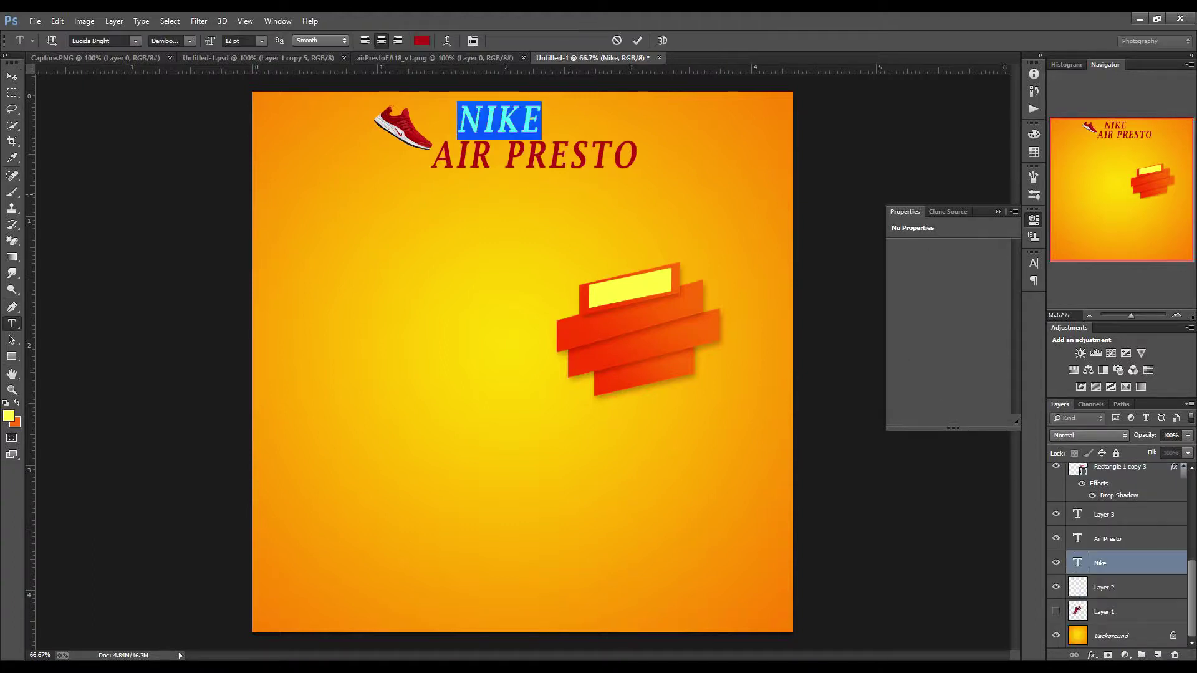
pyautogui.click(422, 40)
pyautogui.click(925, 483)
pyautogui.moveTo(925, 483); pyautogui.dragTo(889, 484)
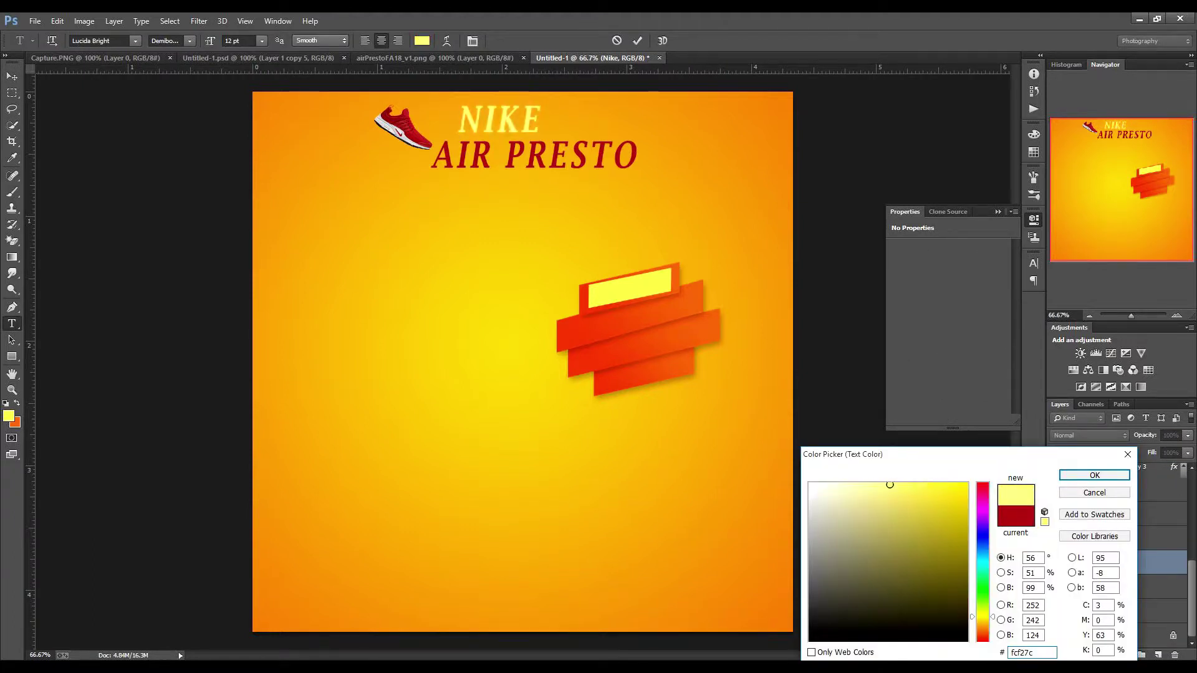
pyautogui.moveTo(982, 617); pyautogui.dragTo(982, 612)
pyautogui.write('fff143')
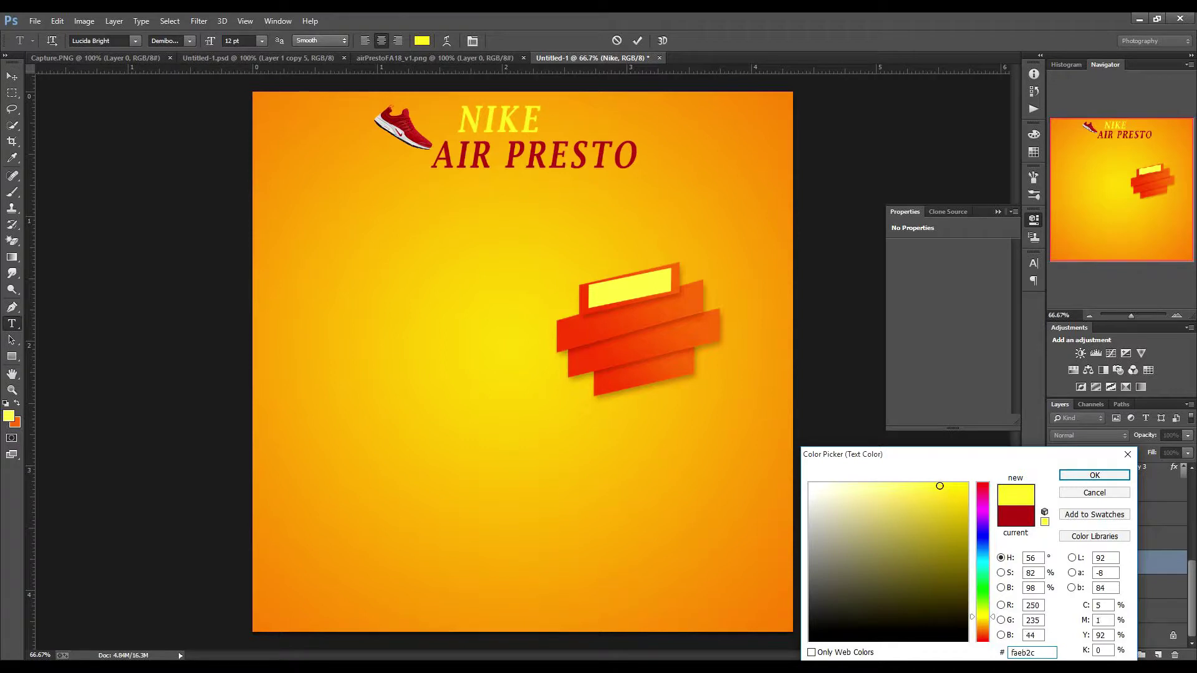
pyautogui.press('Return')
pyautogui.press('v')
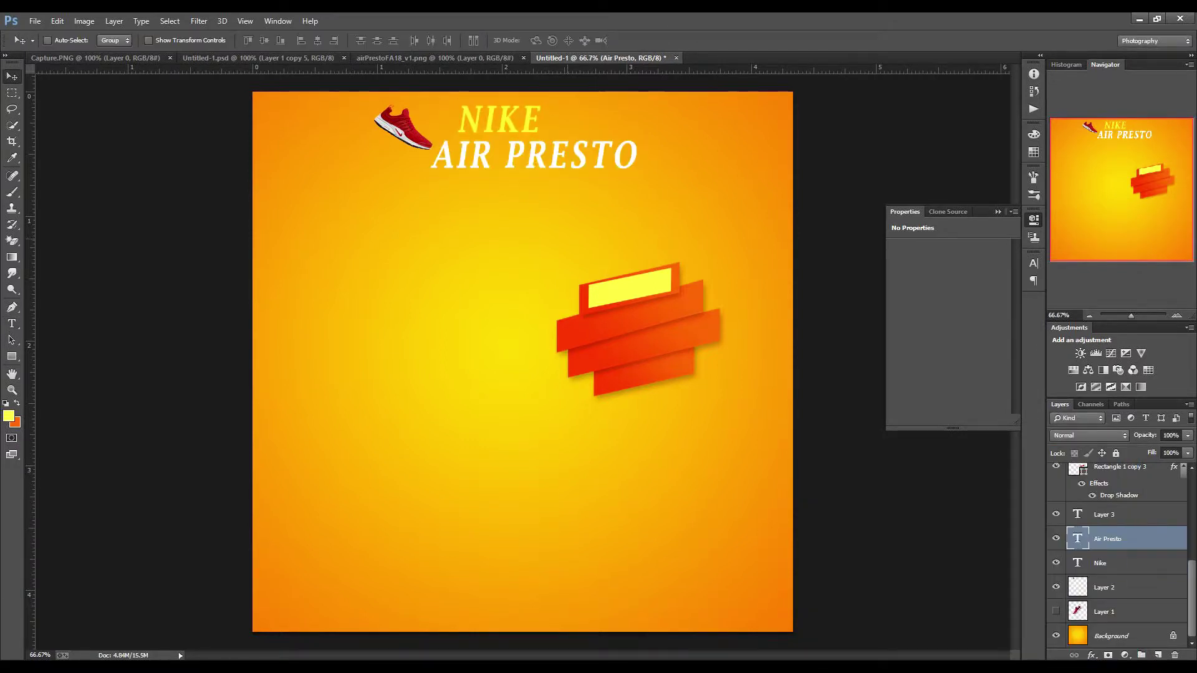
# Shrink the AIR PRESTO text slightly.
pyautogui.hotkey('ctrl', 't')
pyautogui.moveTo(637, 169); pyautogui.dragTo(578, 161)
pyautogui.press('Return')
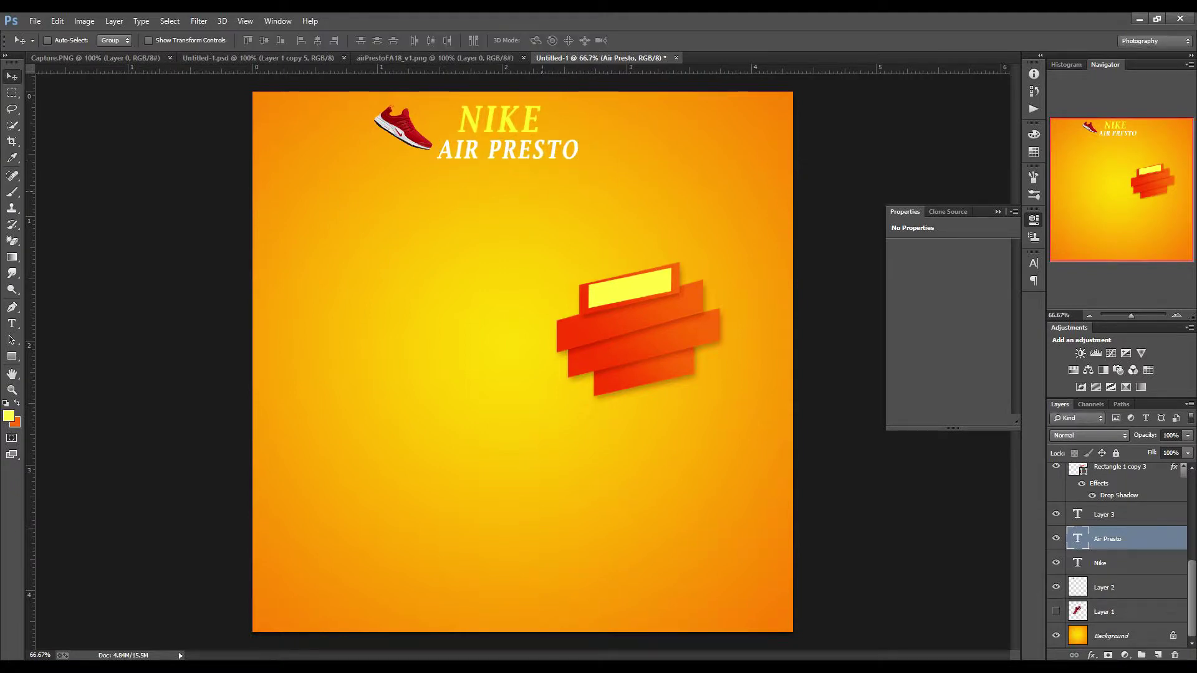
pyautogui.scroll(3, 1119, 561)
# Set AIR PRESTO in Tahoma, nudge it up-right, and bring up the Capture.PNG reference.
pyautogui.doubleClick(1077, 635)
pyautogui.click(134, 40)
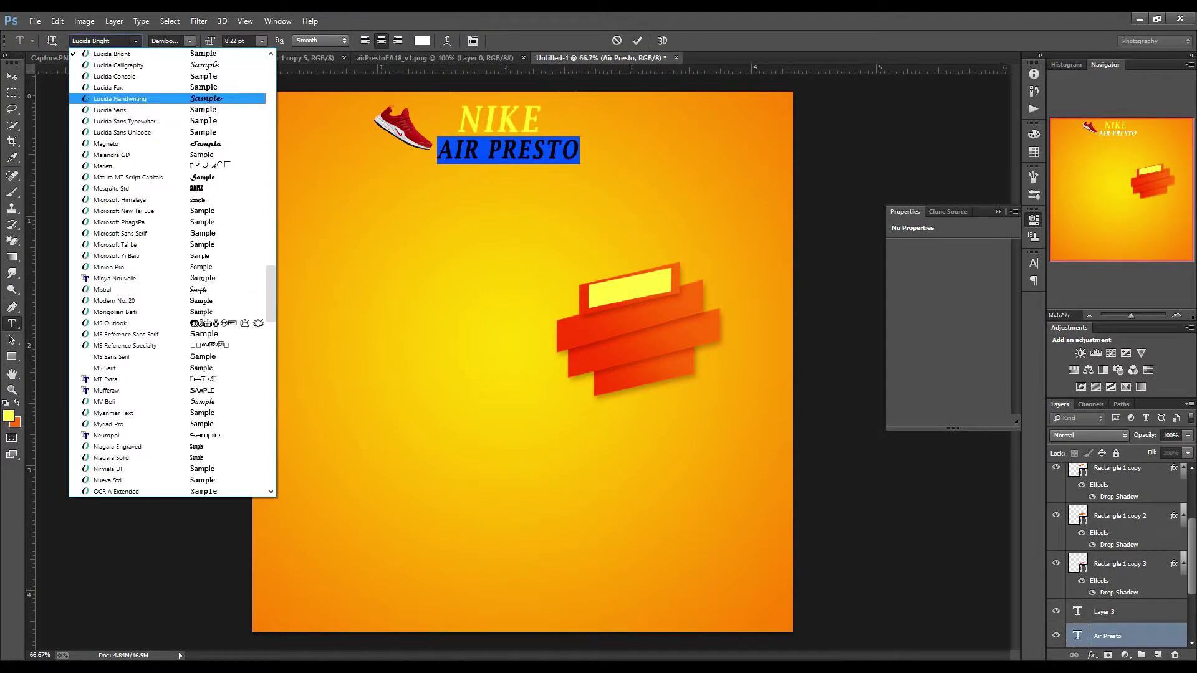
pyautogui.press('Escape')
pyautogui.click(135, 41)
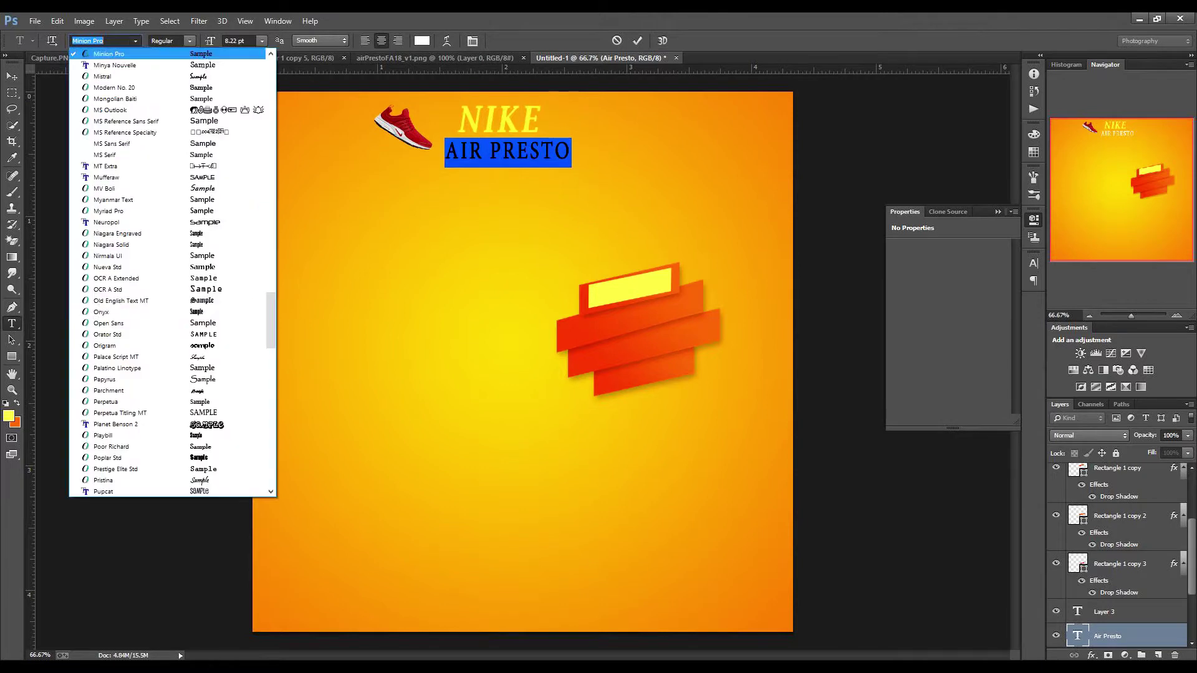
pyautogui.click(93, 368)
pyautogui.click(135, 41)
pyautogui.scroll(-2, 168, 311)
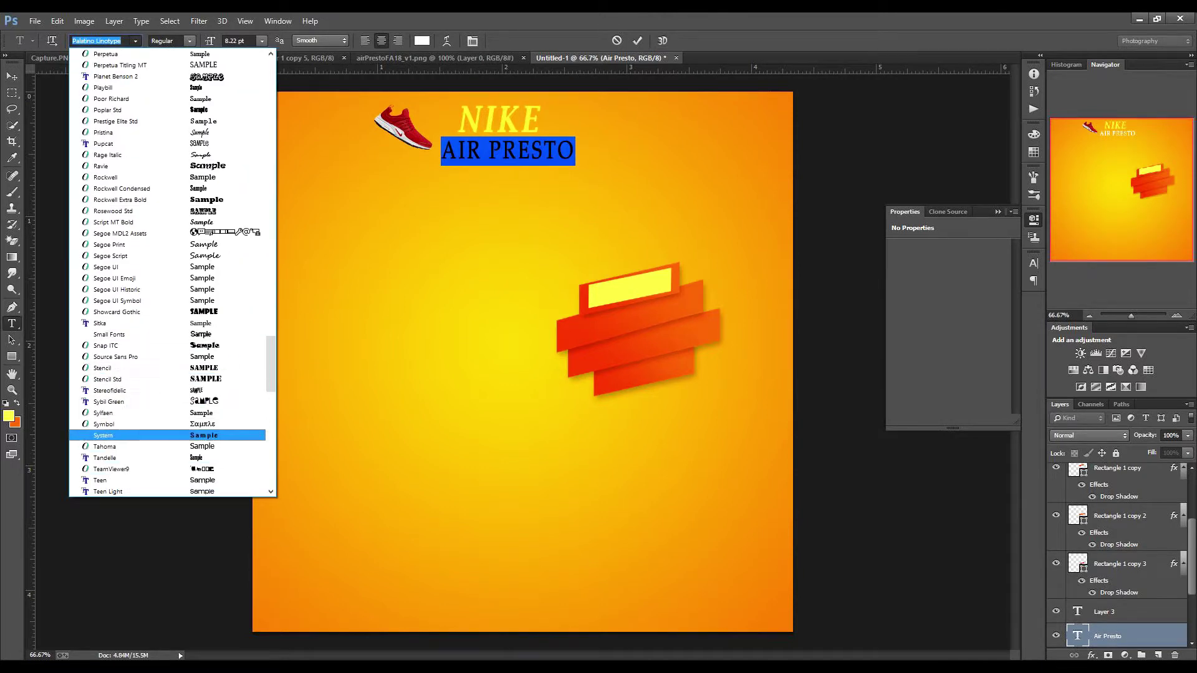
pyautogui.click(93, 433)
pyautogui.press('Right')
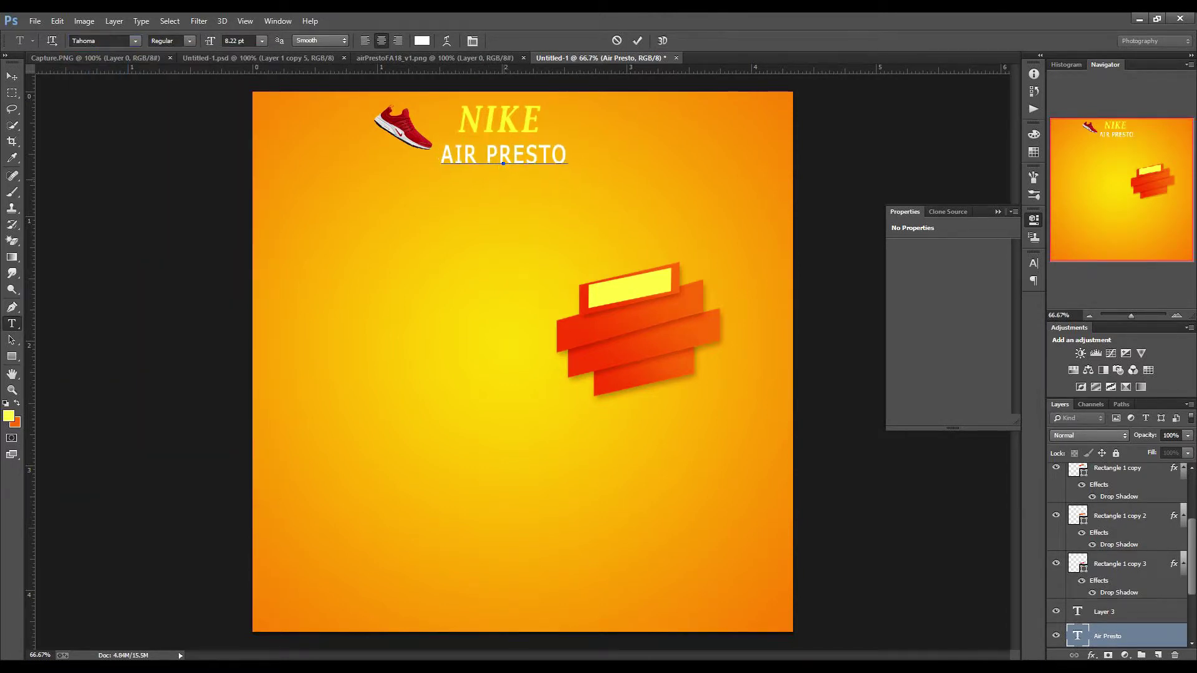
pyautogui.moveTo(503, 163); pyautogui.dragTo(505, 161)
pyautogui.click(12, 76)
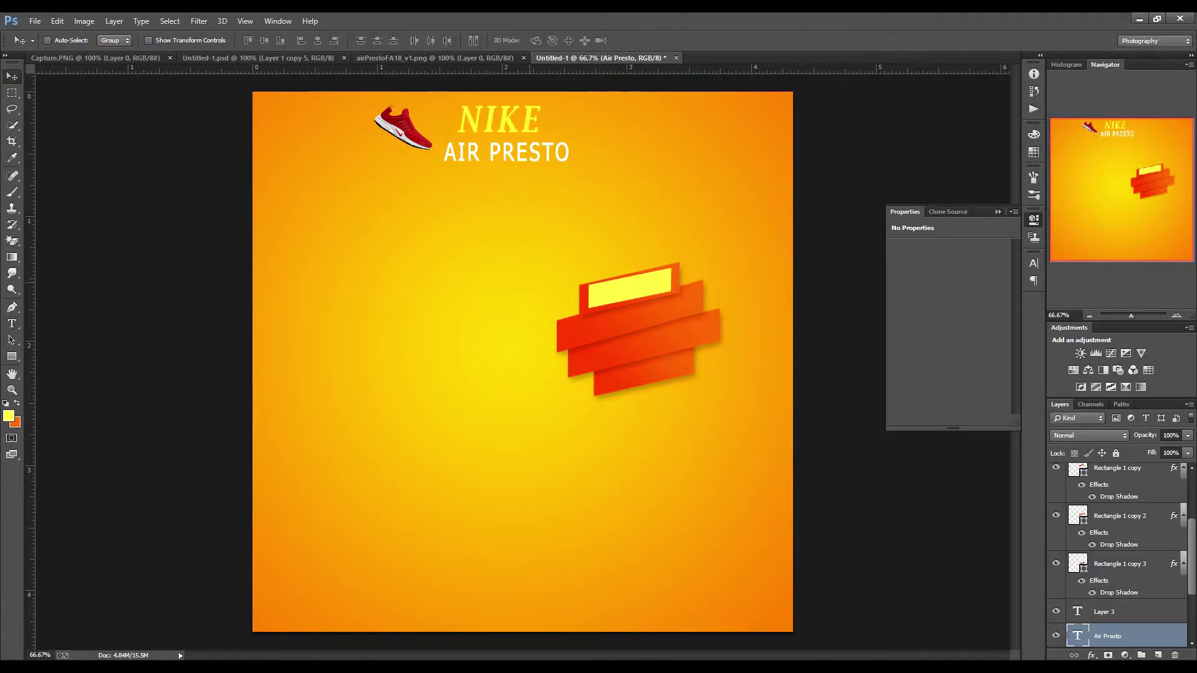
pyautogui.click(145, 57)
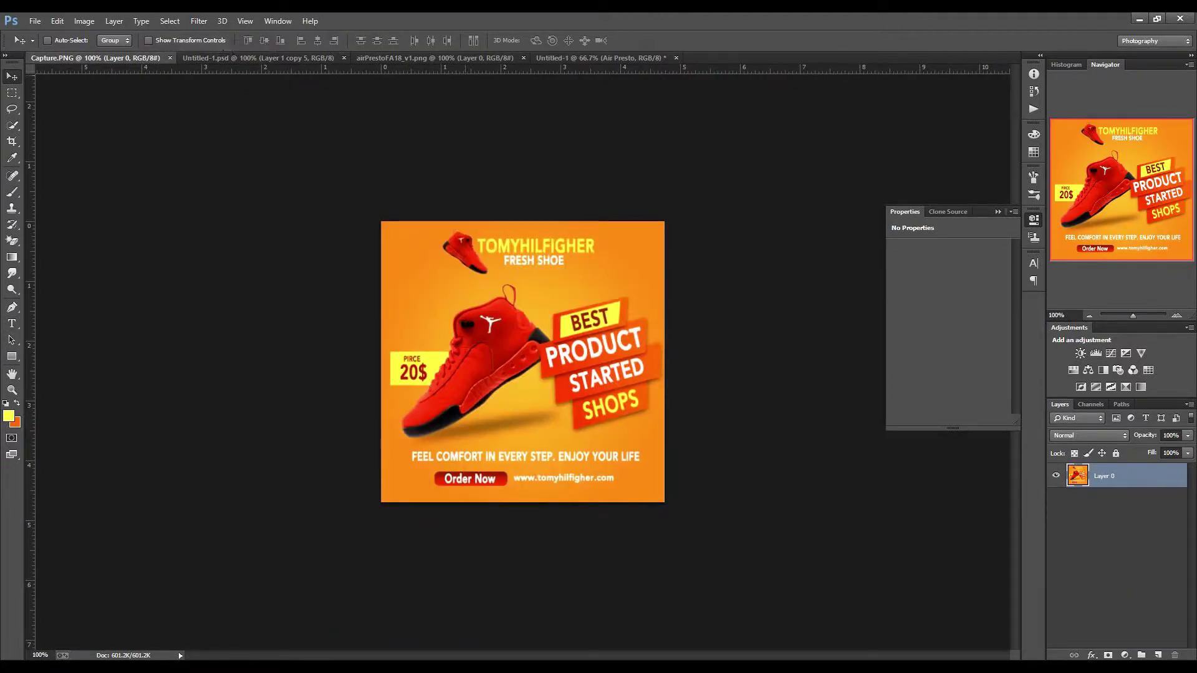
# Paste the word BEST from the notes as a new text layer on the yellow strip.
pyautogui.click(598, 57)
pyautogui.click(449, 623)
pyautogui.moveTo(534, 518); pyautogui.dragTo(564, 518)
pyautogui.hotkey('ctrl', 'c')
pyautogui.hotkey('alt', 'Tab')
pyautogui.press('t')
pyautogui.click(599, 291)
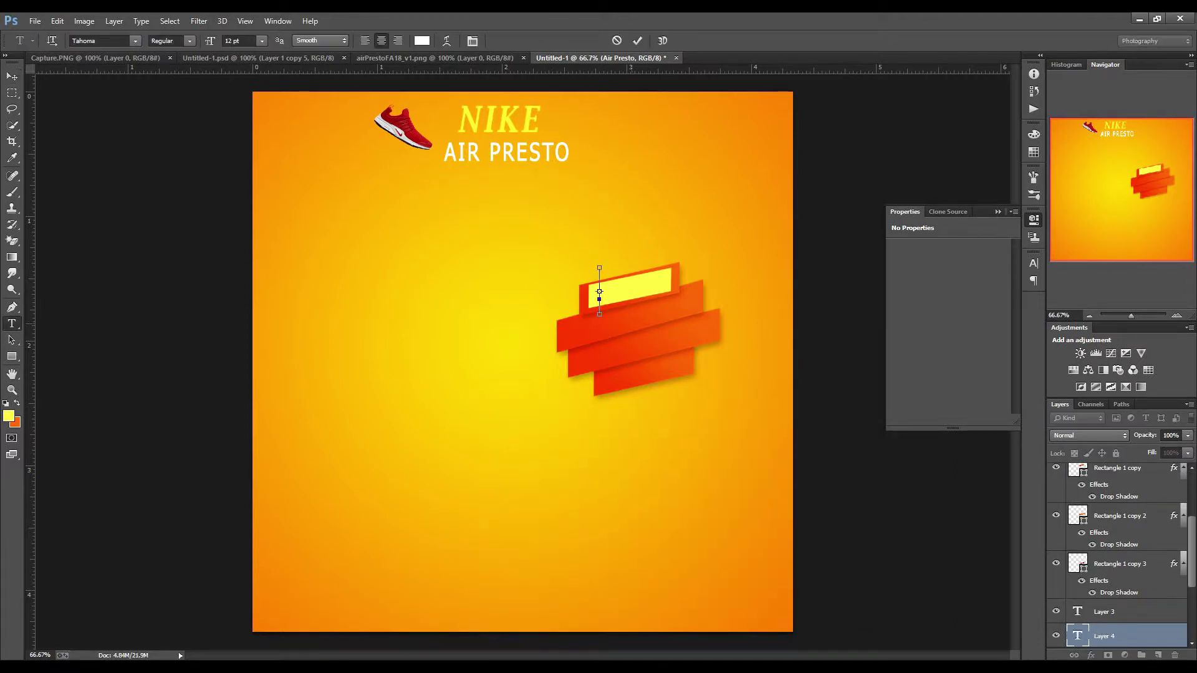
pyautogui.hotkey('ctrl', 'v')
pyautogui.hotkey('ctrl', 'Return')
pyautogui.hotkey('ctrl', 'shift', ']')
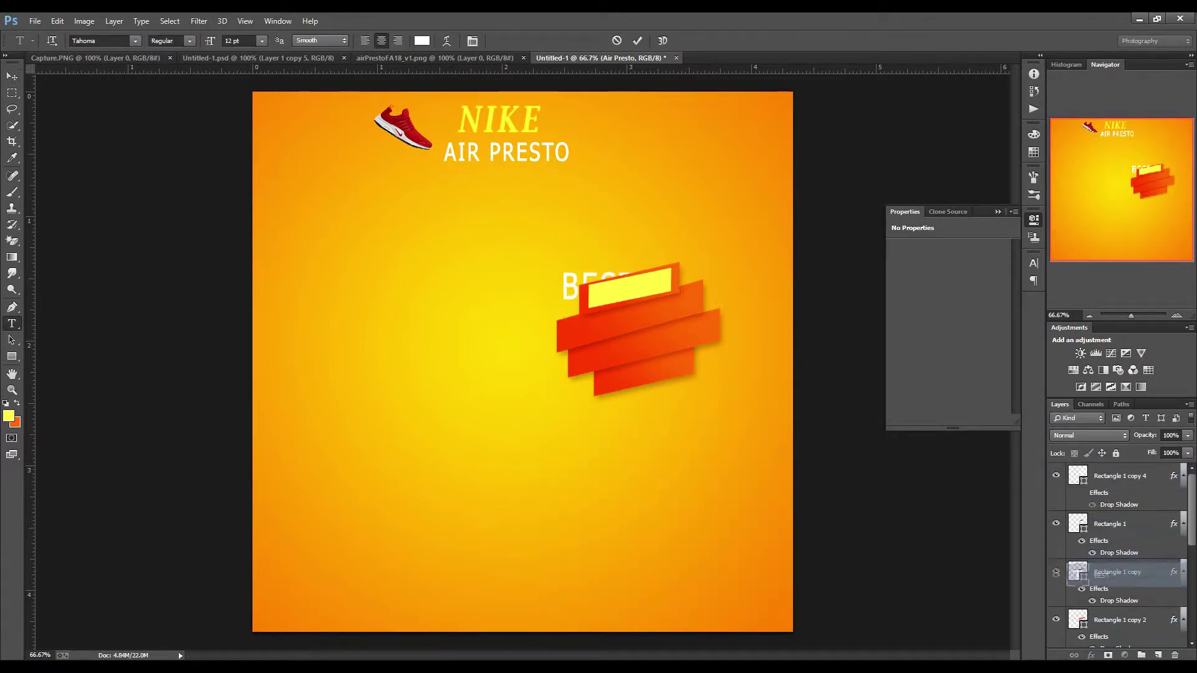
# Resize and tilt BEST to fit the yellow strip.
pyautogui.hotkey('ctrl', 't')
pyautogui.moveTo(635, 272)
pyautogui.mouseDown()
pyautogui.moveTo(670, 258)
pyautogui.moveTo(654, 270)
pyautogui.mouseUp()
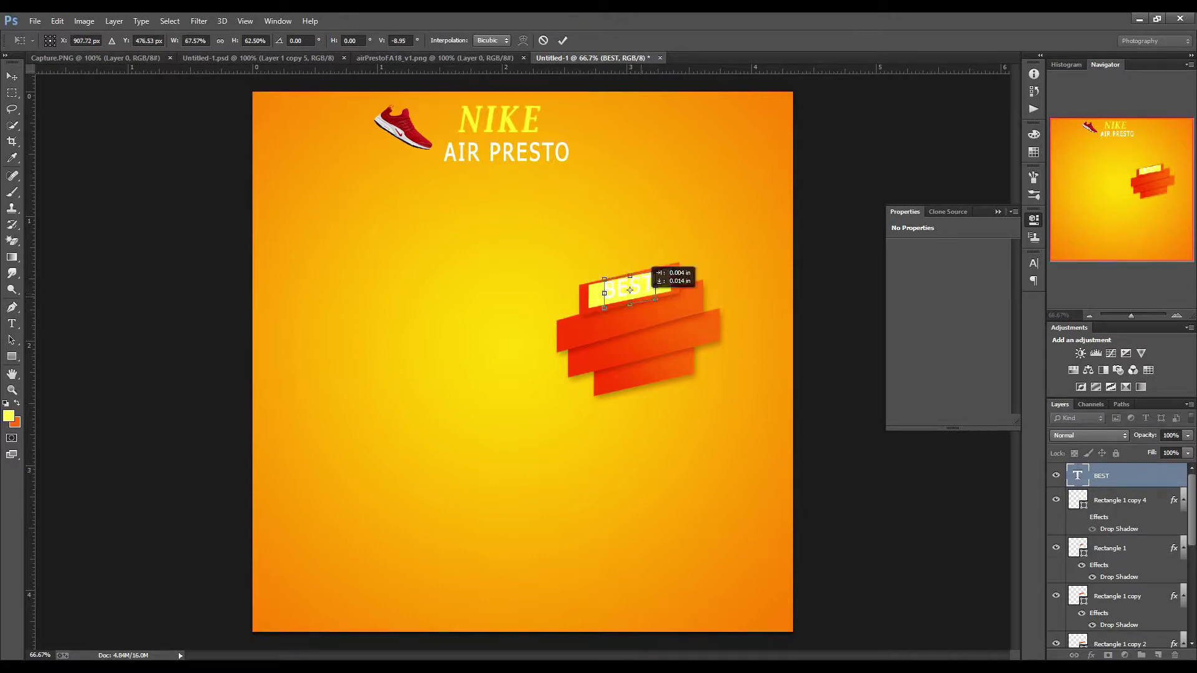
pyautogui.press('Return')
# Recolour BEST dark brown 8c3600, sampled from the swatch document.
pyautogui.click(258, 57)
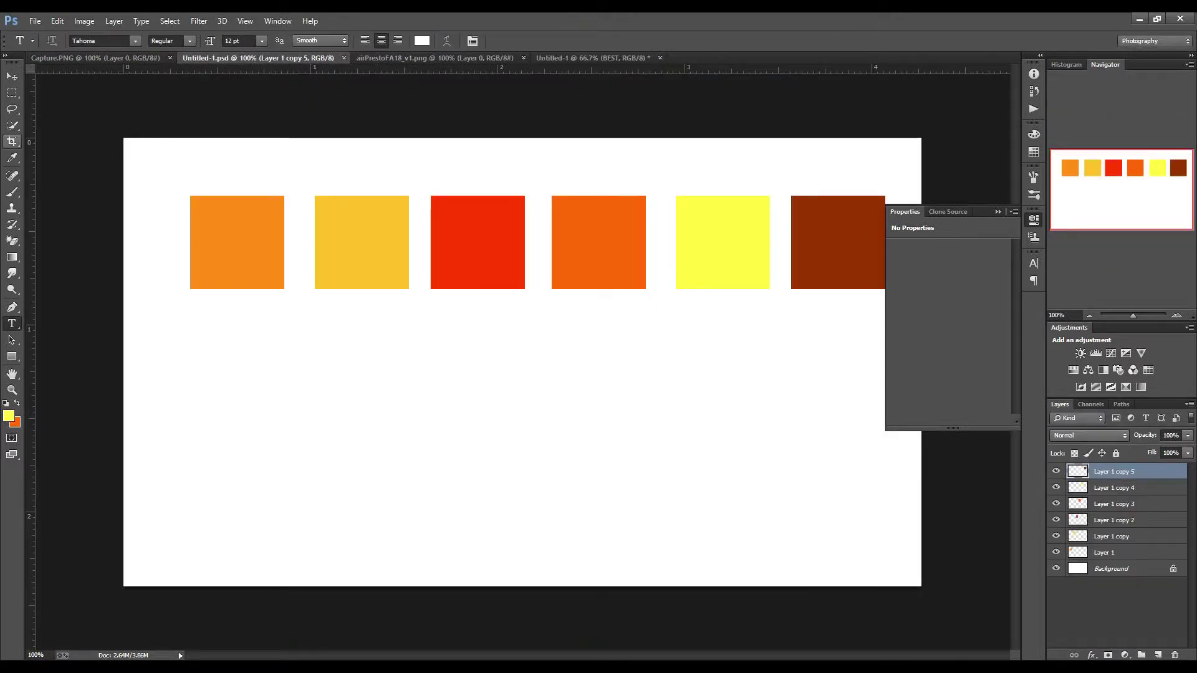
pyautogui.press('i')
pyautogui.click(835, 243)
pyautogui.click(592, 58)
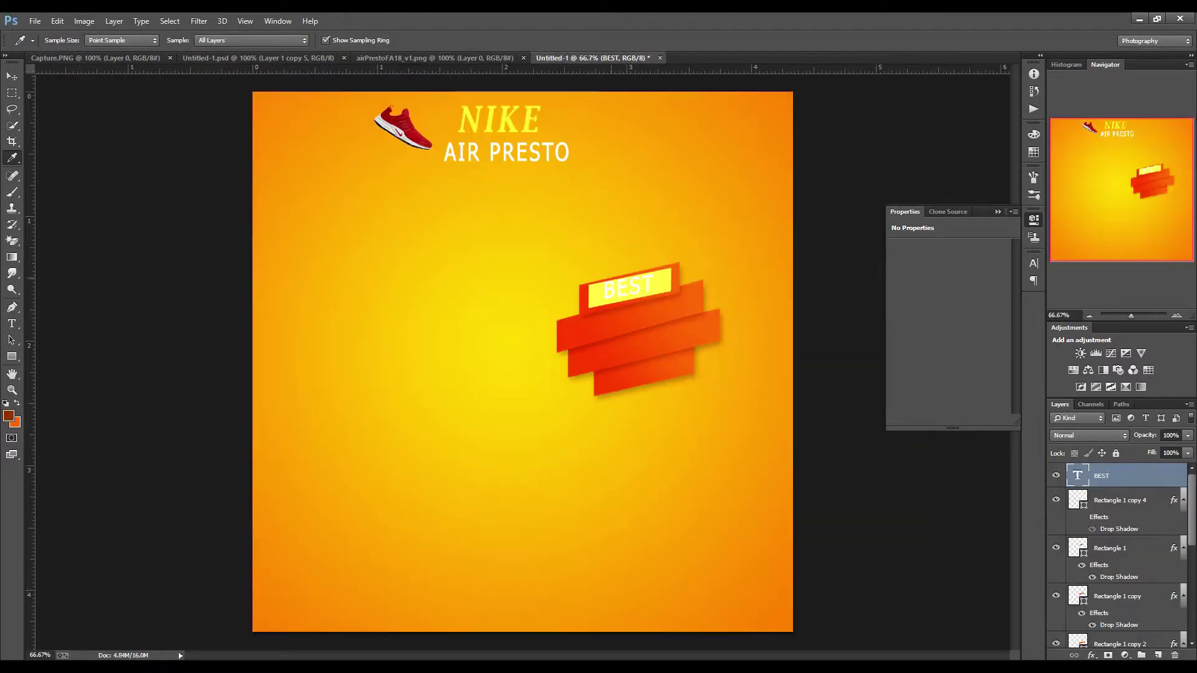
pyautogui.press('t')
pyautogui.doubleClick(629, 288)
pyautogui.click(422, 41)
pyautogui.click(8, 416)
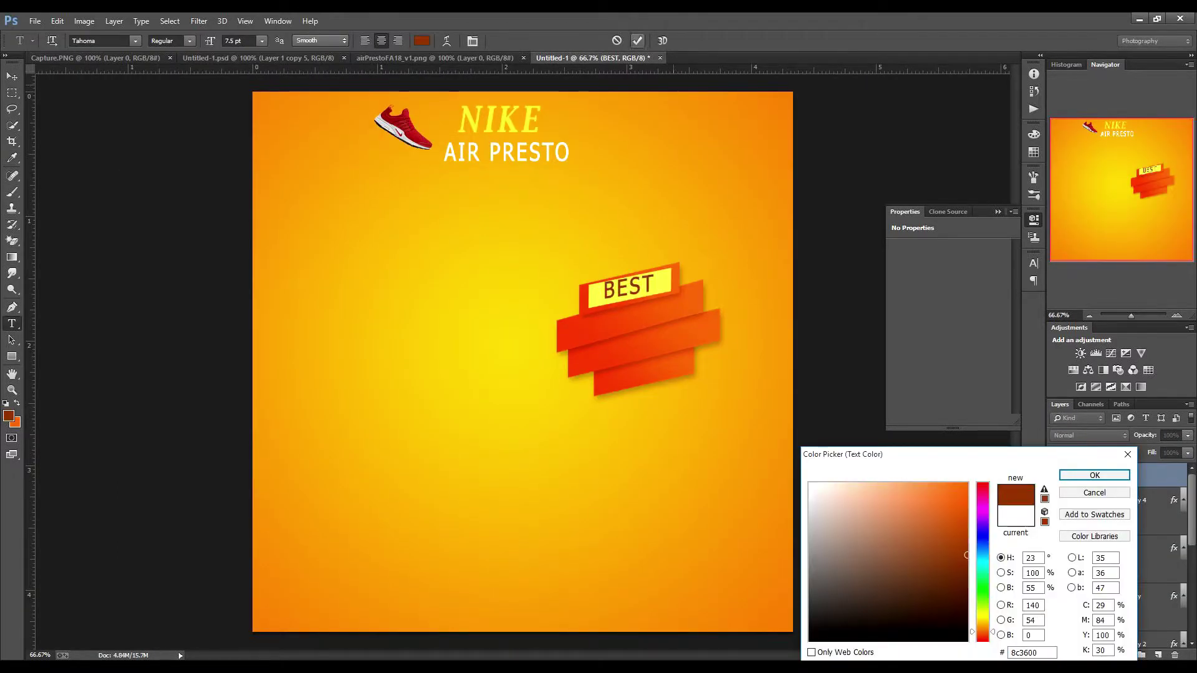
pyautogui.press('Return')
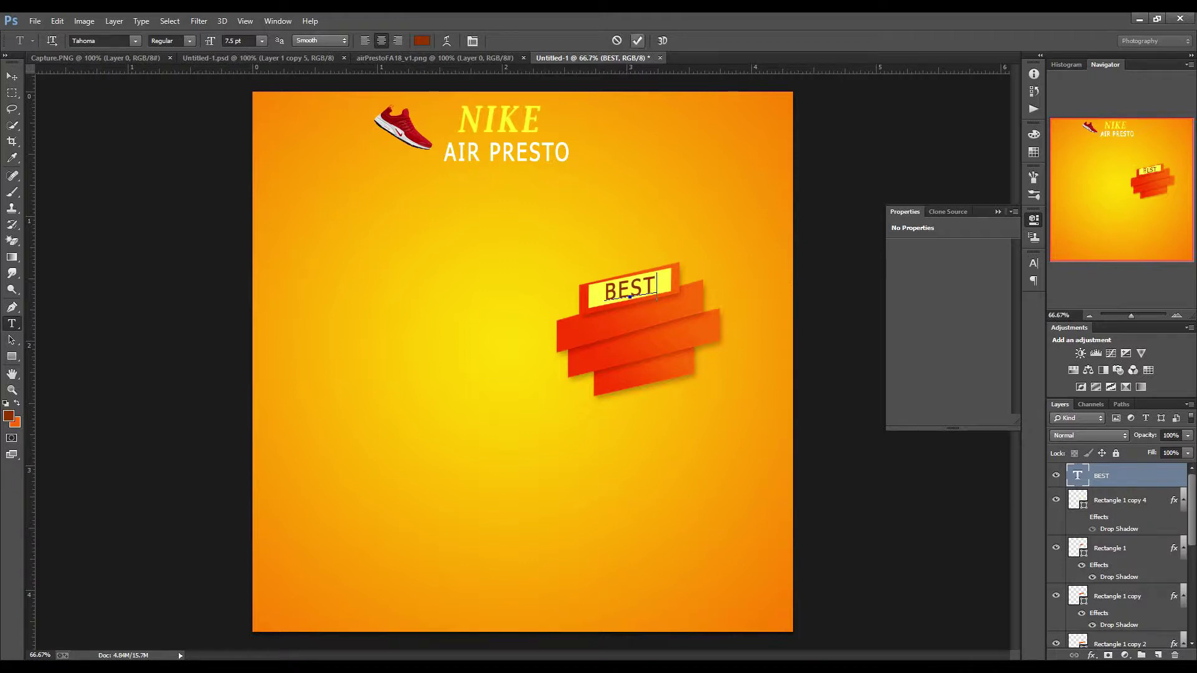
pyautogui.hotkey('ctrl', 'Return')
# Paste the word PRODUCT from the notes as a new text line on the red banner.
pyautogui.press('i')
pyautogui.press('t')
pyautogui.click(572, 341)
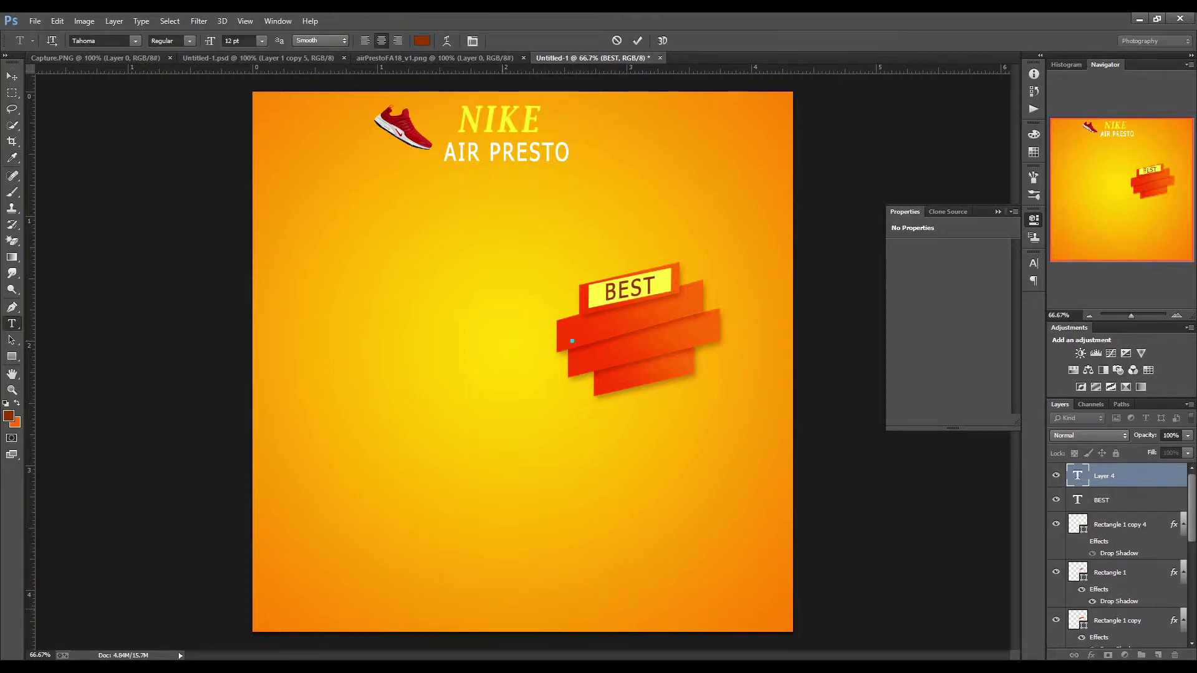
pyautogui.hotkey('alt', 'Tab')
pyautogui.doubleClick(569, 540)
pyautogui.hotkey('alt', 'Tab')
pyautogui.hotkey('ctrl', 'v')
pyautogui.moveTo(572, 341); pyautogui.dragTo(624, 338)
# Colour PRODUCT white ffffff and tilt it to the ribbon angle.
pyautogui.hotkey('ctrl', 'a')
pyautogui.click(422, 40)
pyautogui.write('ffffff')
pyautogui.press('Return')
pyautogui.moveTo(713, 324); pyautogui.dragTo(716, 280)
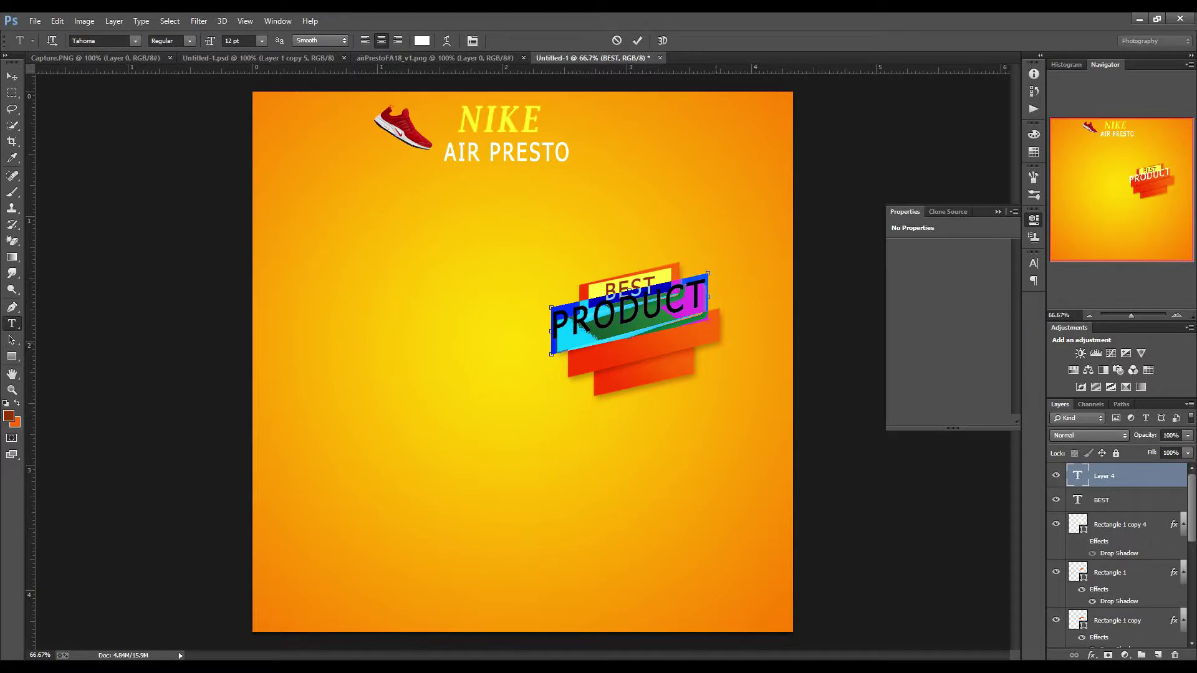
pyautogui.hotkey('ctrl', 'Return')
# Shrink PRODUCT to fit the ribbon.
pyautogui.press('Escape')
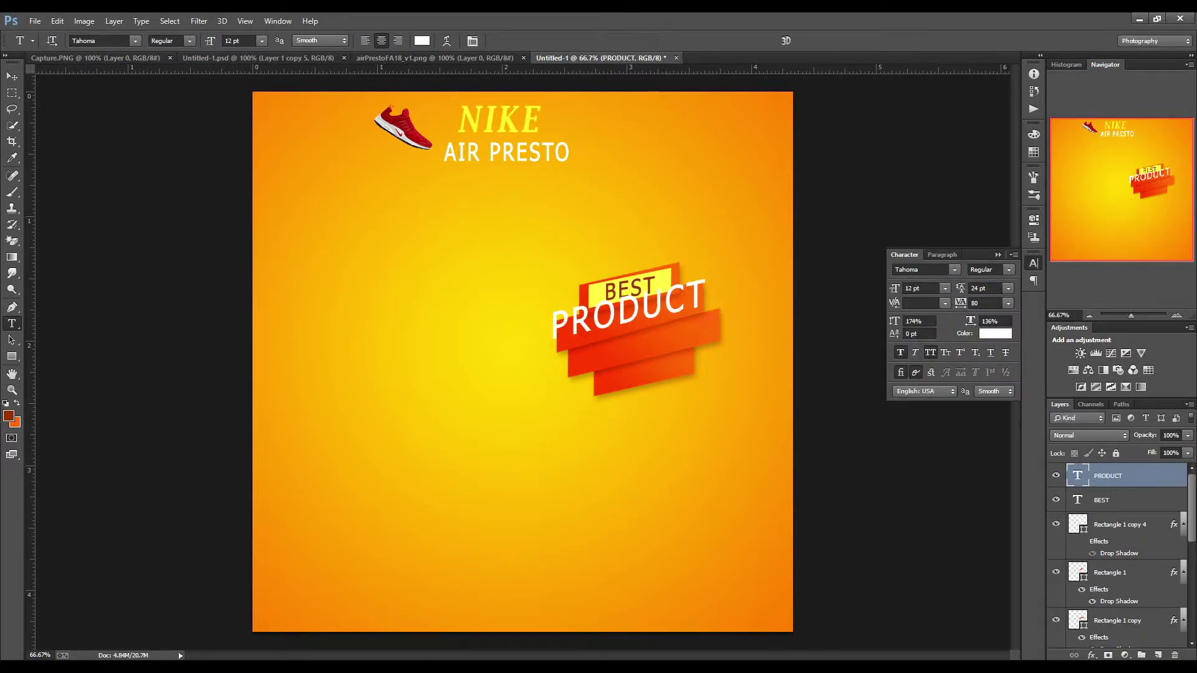
pyautogui.hotkey('ctrl', 't')
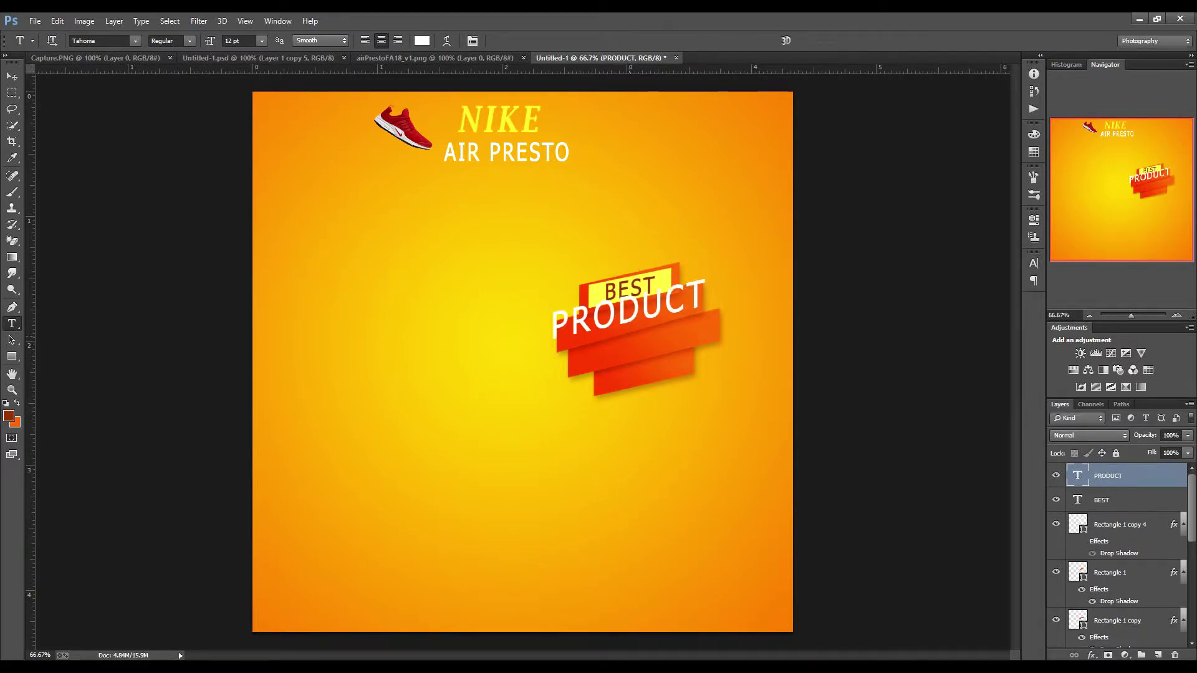
pyautogui.moveTo(707, 278); pyautogui.dragTo(632, 324)
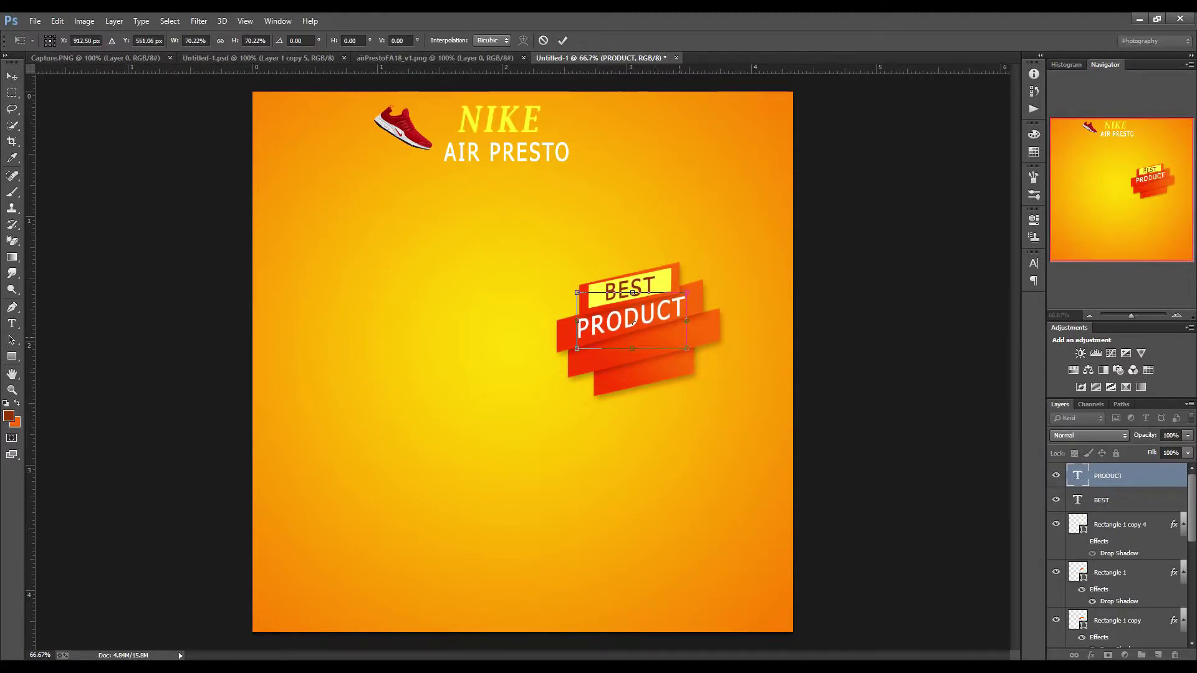
pyautogui.click(562, 40)
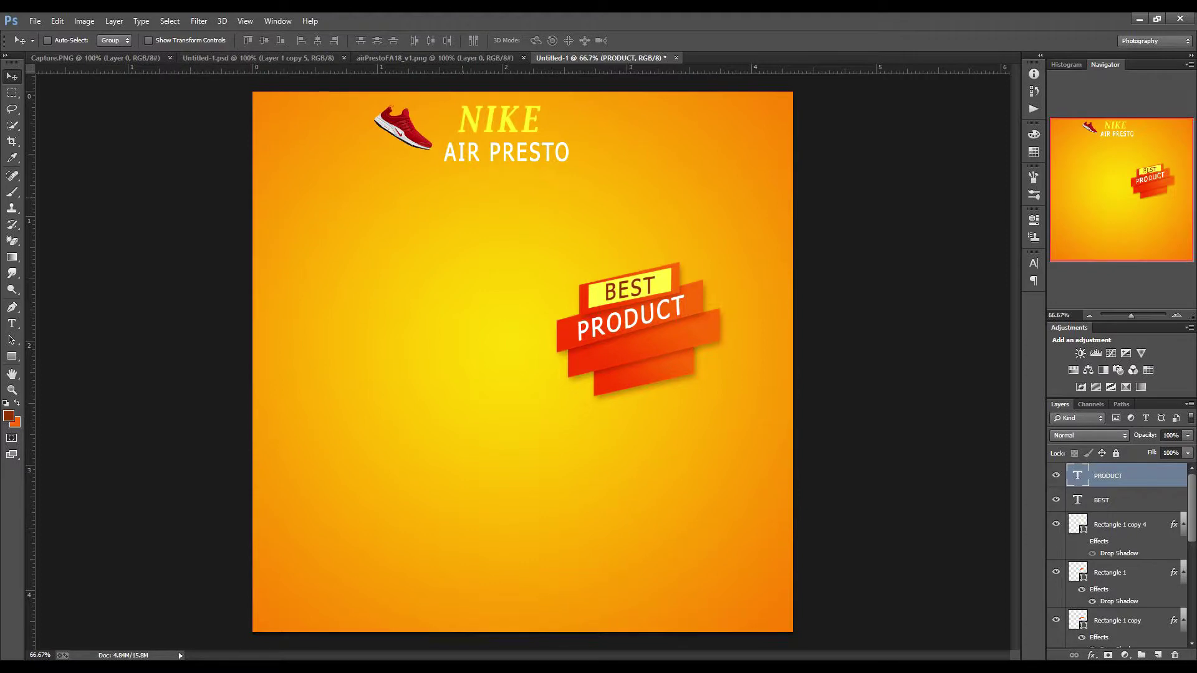
# Add a slightly smaller STARTED line below PRODUCT on the next ribbon.
pyautogui.hotkey('alt', 'Tab')
pyautogui.press('Down')
pyautogui.hotkey('shift', 'Home')
pyautogui.hotkey('ctrl', 'c')
pyautogui.hotkey('alt', 'Tab')
pyautogui.press('t')
pyautogui.press('v')
pyautogui.moveTo(629, 321); pyautogui.dragTo(639, 349)
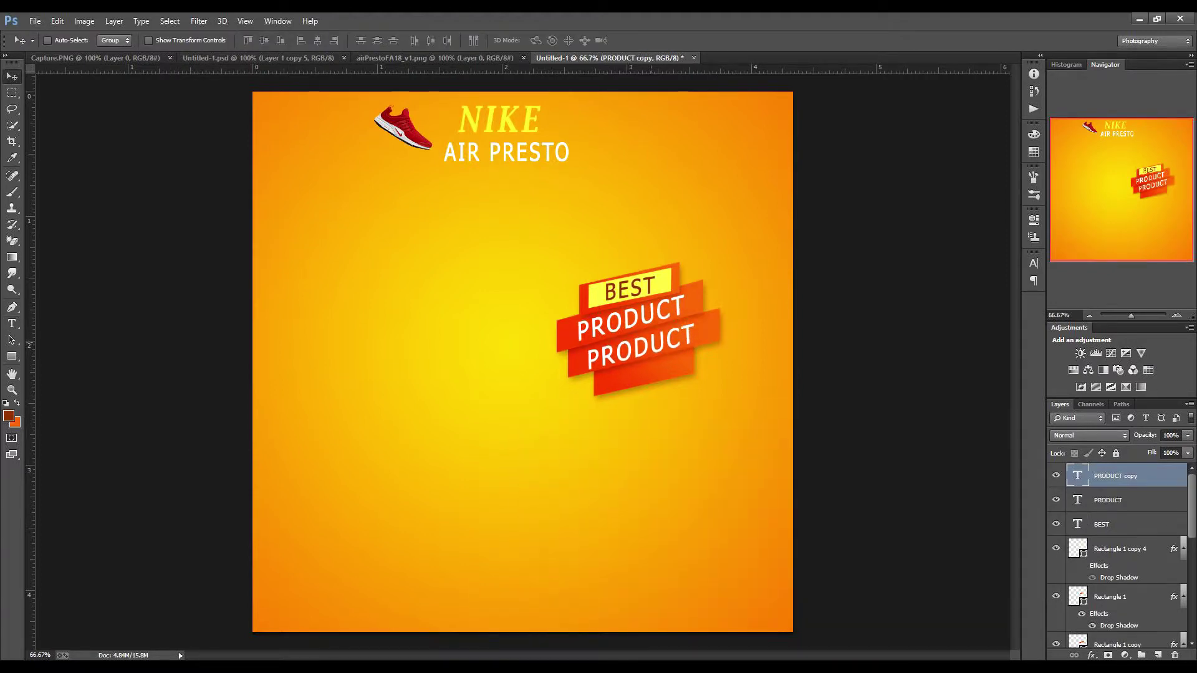
pyautogui.hotkey('ctrl', 'v')
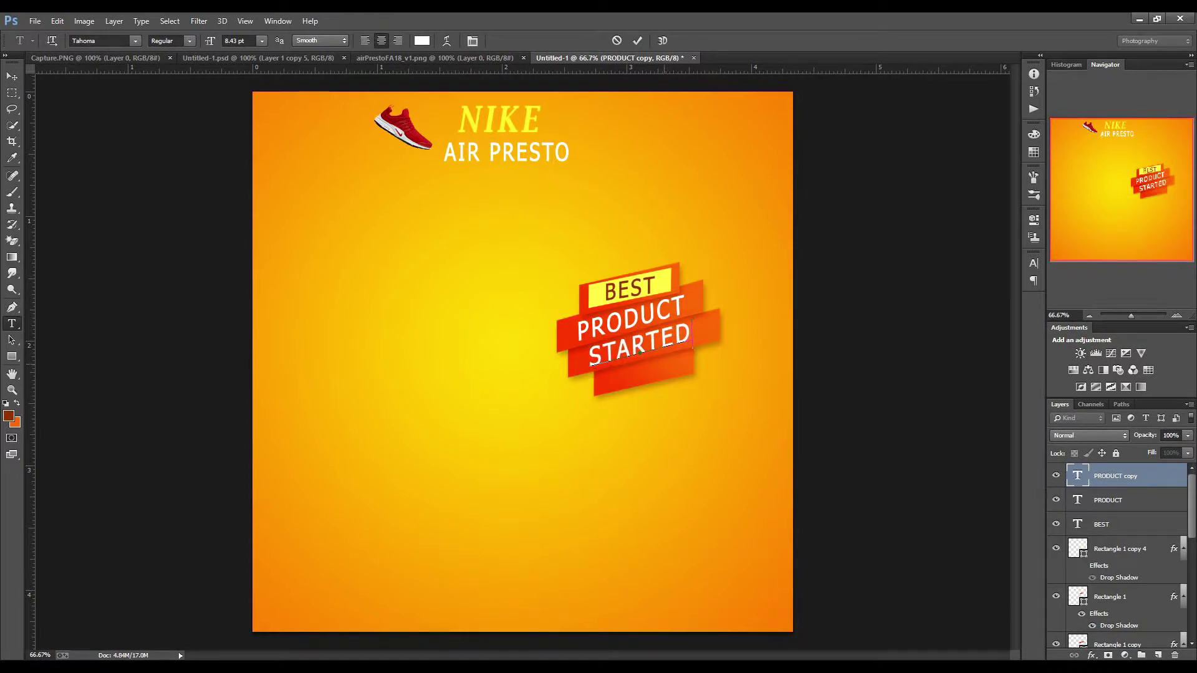
pyautogui.hotkey('ctrl', 'Return')
pyautogui.press('v')
pyautogui.hotkey('ctrl', 't')
pyautogui.moveTo(692, 349); pyautogui.dragTo(686, 344)
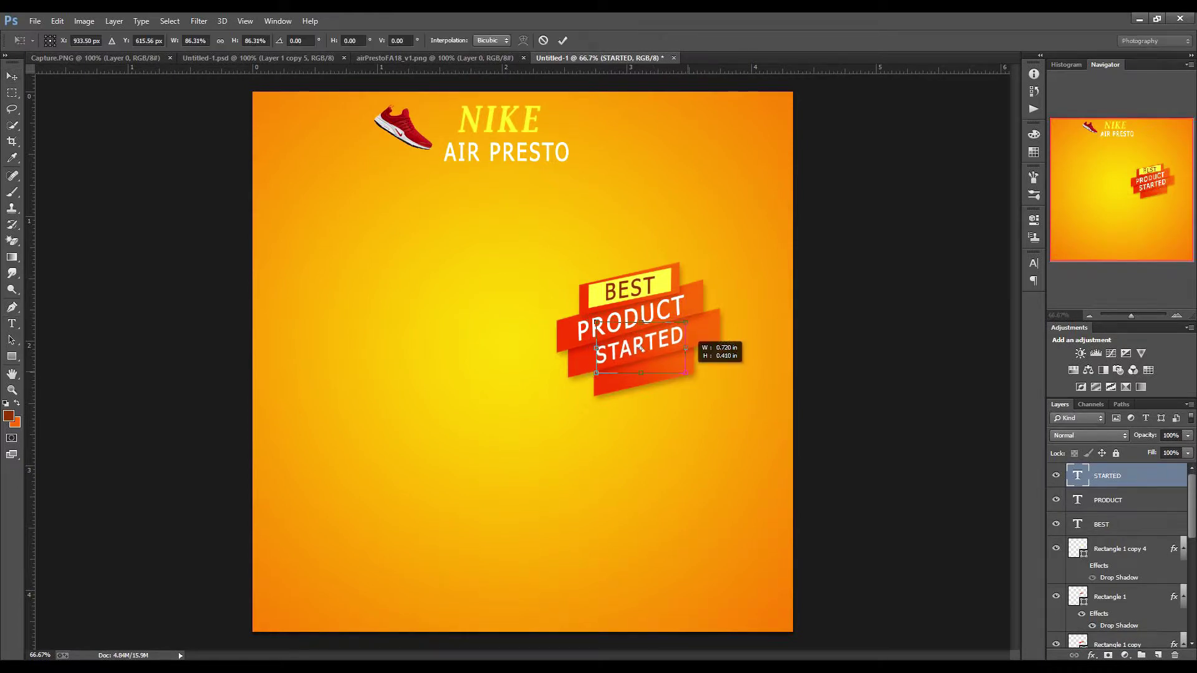
pyautogui.press('Return')
# Place a SHOPS line on the lowest ribbon, duplicated from STARTED.
pyautogui.press('t')
pyautogui.click(616, 377)
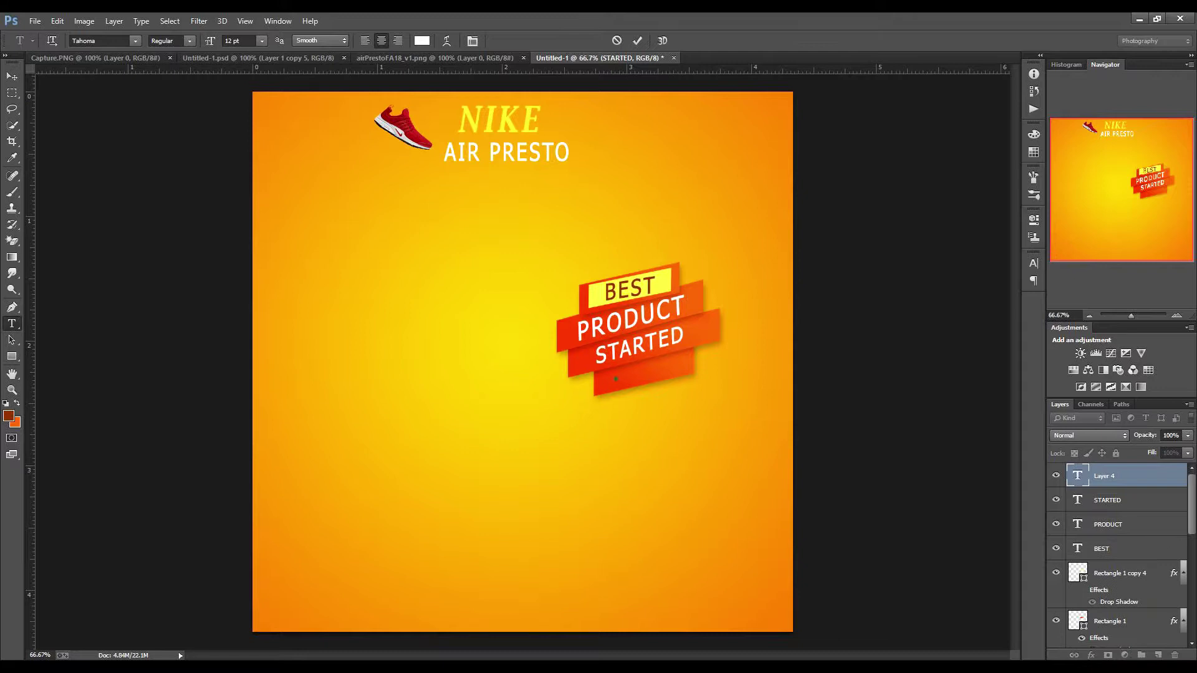
pyautogui.hotkey('alt', 'Tab')
pyautogui.hotkey('alt', 'Tab')
pyautogui.write('SHOPS')
pyautogui.press('Escape')
pyautogui.moveTo(639, 345); pyautogui.dragTo(631, 372)
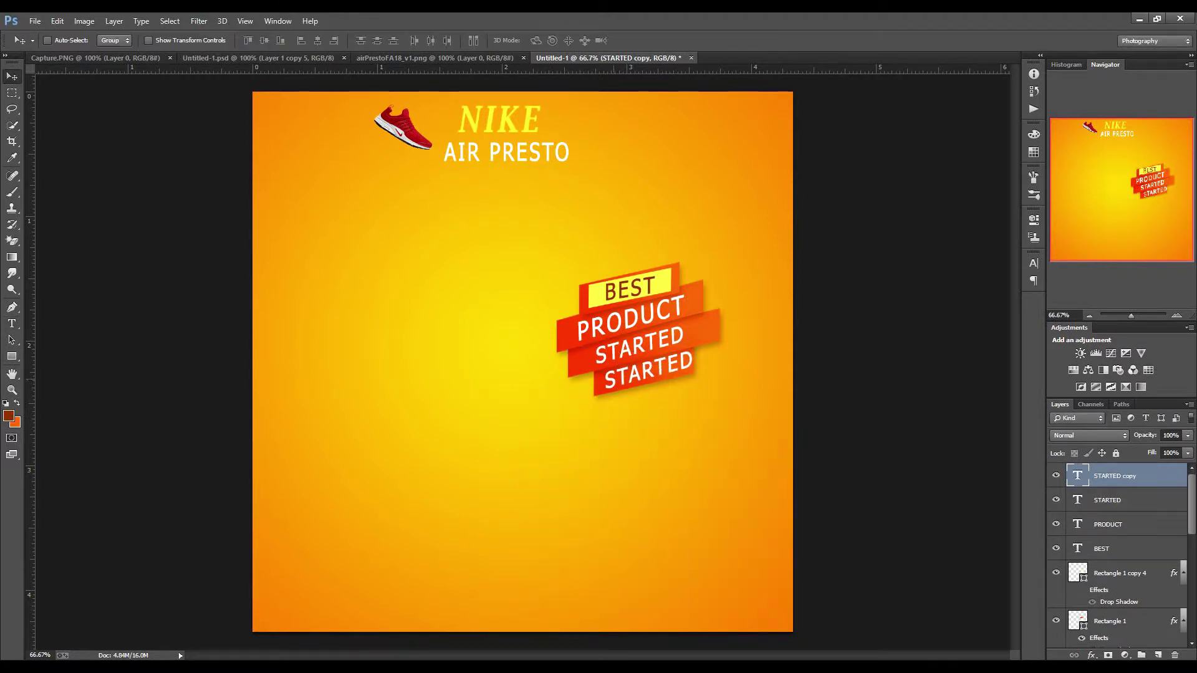
pyautogui.doubleClick(648, 376)
pyautogui.write('SHOPS')
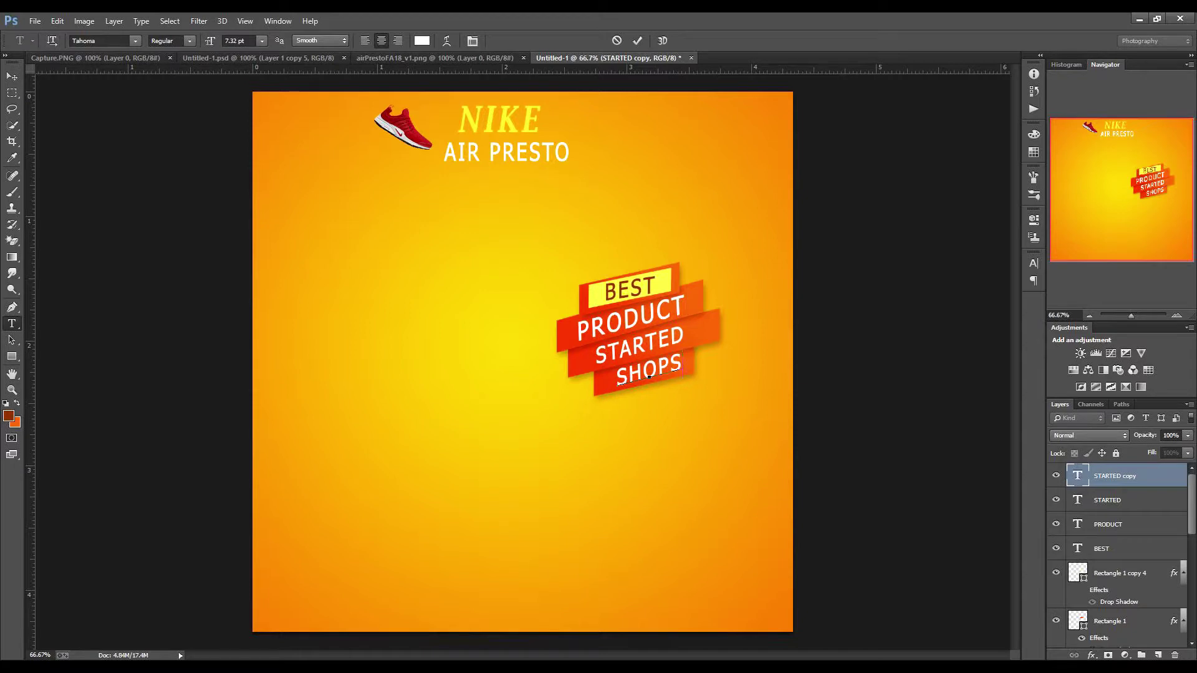
# Colour SHOPS yellow ffff00 and select all the banner layers.
pyautogui.click(421, 41)
pyautogui.press('Escape')
pyautogui.hotkey('ctrl', 'a')
pyautogui.click(422, 41)
pyautogui.write('ffff00')
pyautogui.press('Return')
pyautogui.hotkey('ctrl', 'Return')
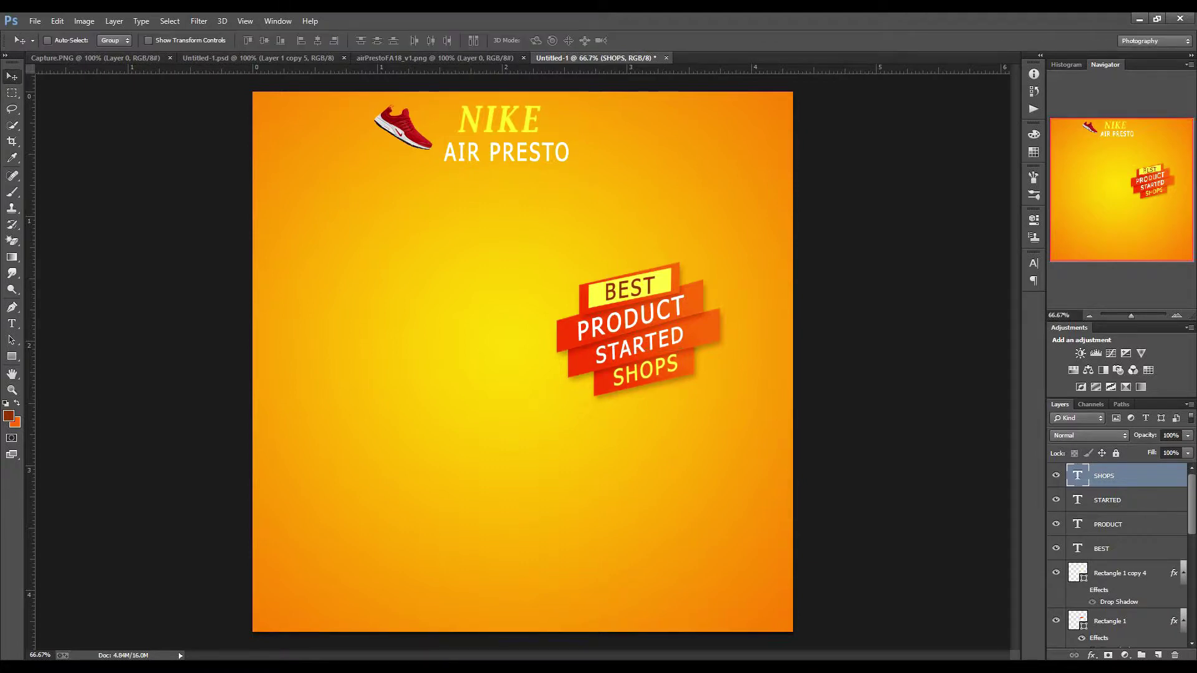
pyautogui.hotkey('alt', '[')
pyautogui.hotkey('alt', '[')
pyautogui.hotkey('alt', '[')
pyautogui.hotkey('alt', 'shift', ']')
pyautogui.hotkey('alt', 'shift', ']')
pyautogui.hotkey('alt', 'shift', ']')
pyautogui.hotkey('alt', 'shift', ']')
pyautogui.hotkey('alt', 'shift', ']')
pyautogui.hotkey('alt', 'shift', ']')
pyautogui.hotkey('alt', 'shift', ']')
pyautogui.hotkey('alt', 'shift', ']')
# Group the banner layers, enlarge the group to about 125%, and move it down-right.
pyautogui.hotkey('ctrl', 'g')
pyautogui.hotkey('ctrl', 't')
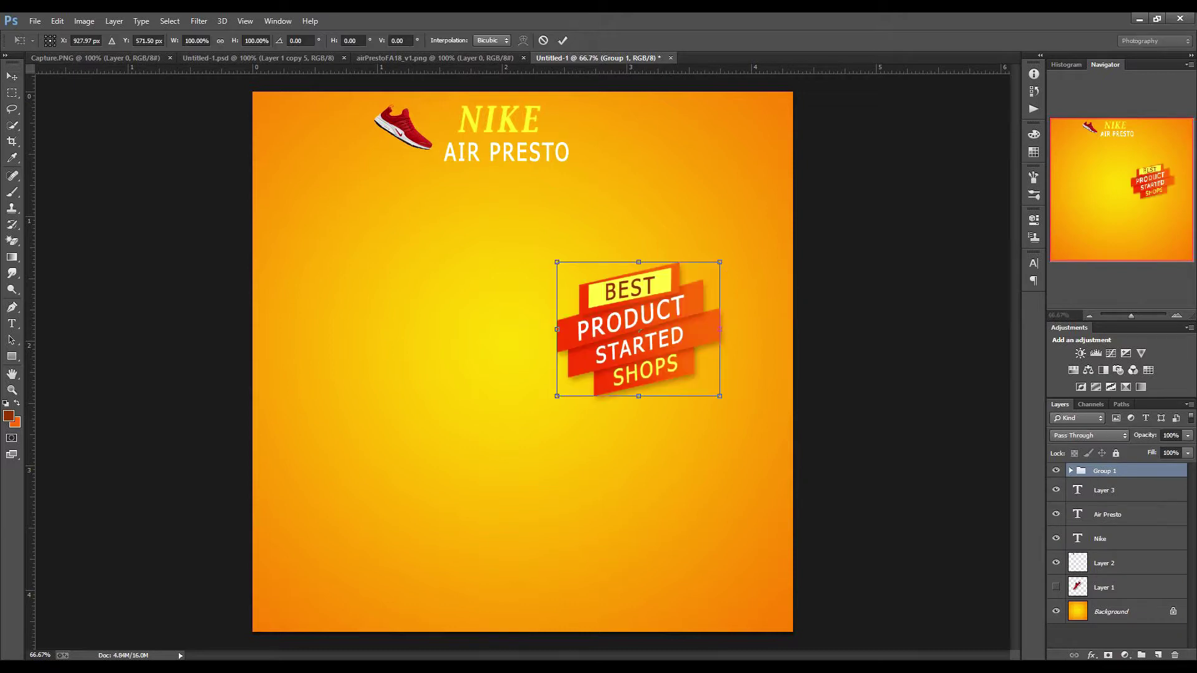
pyautogui.moveTo(720, 371); pyautogui.dragTo(740, 381)
pyautogui.moveTo(640, 331); pyautogui.dragTo(660, 354)
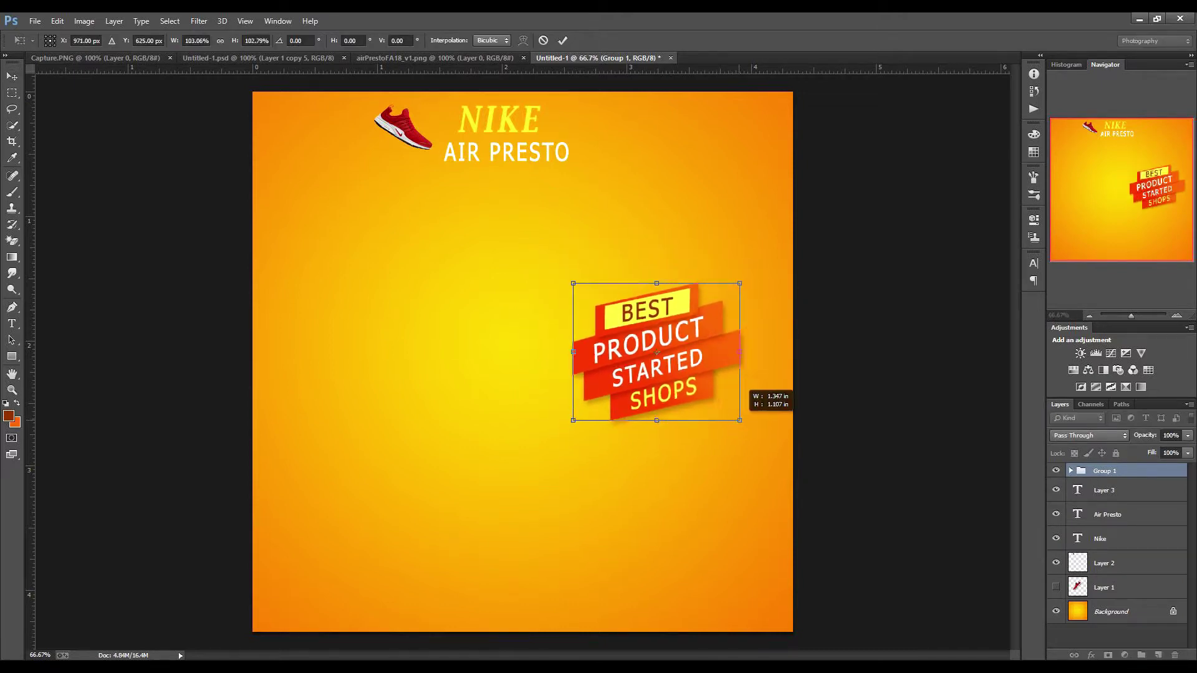
pyautogui.press('Return')
# Show the large red shoe and adjust the banner's stacking order around it.
pyautogui.click(1055, 587)
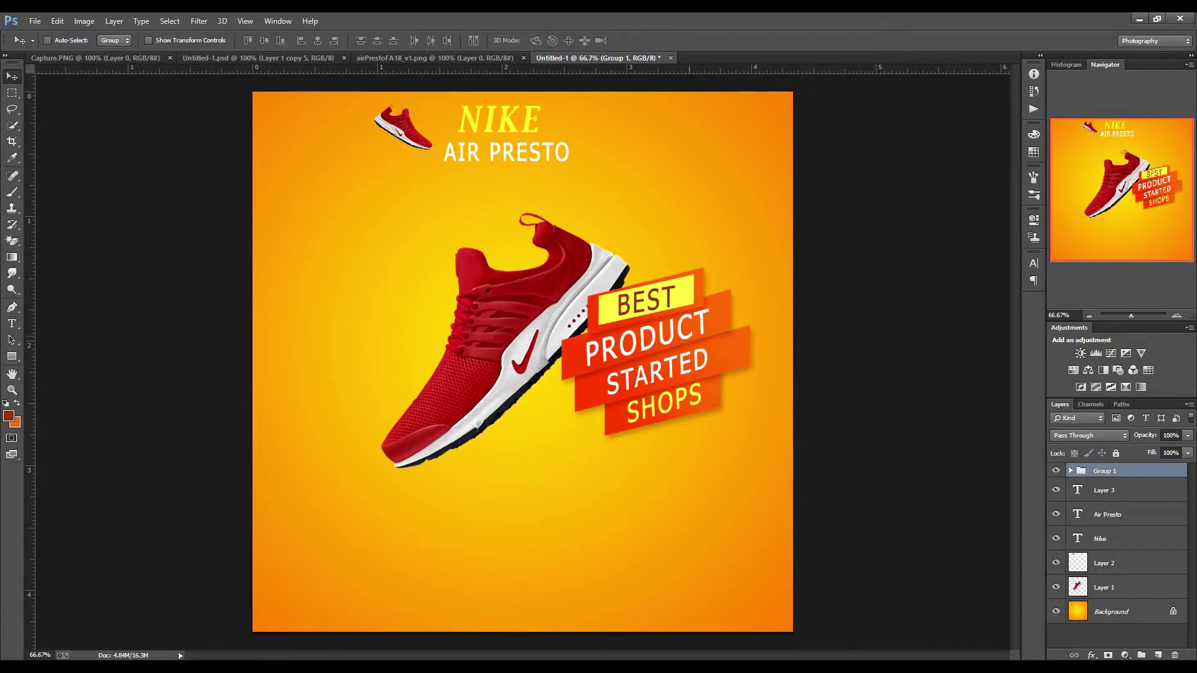
pyautogui.hotkey('ctrl', 'shift', '[')
pyautogui.moveTo(655, 349); pyautogui.dragTo(664, 320)
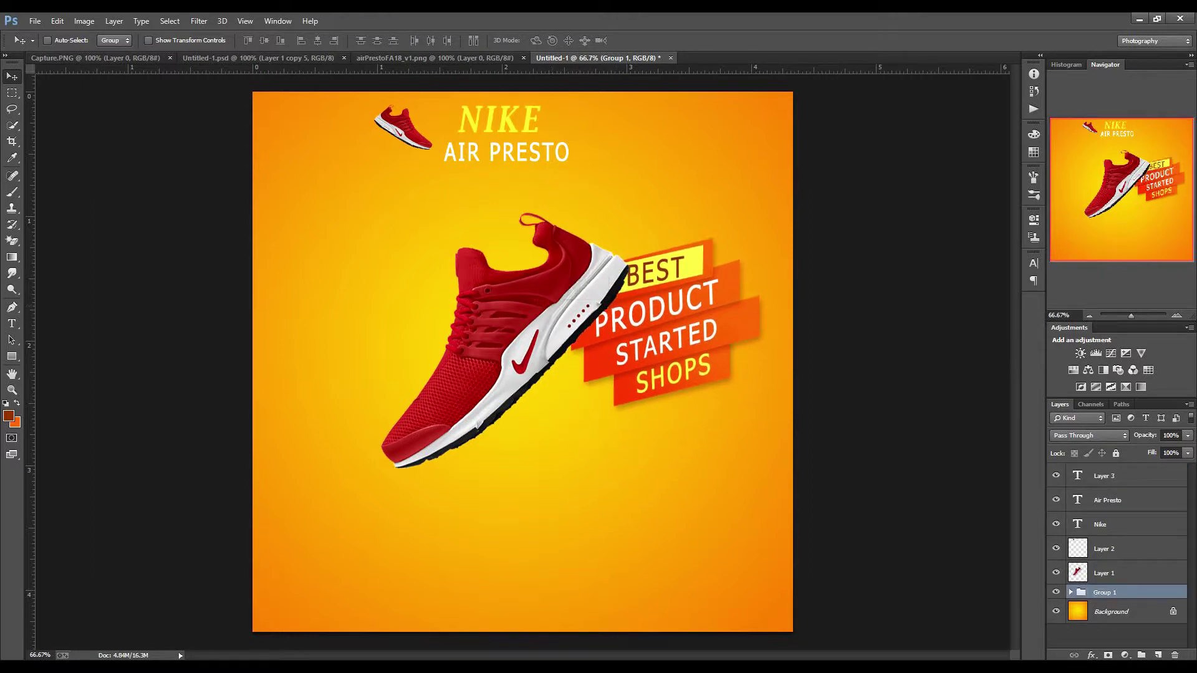
pyautogui.hotkey('ctrl', ']')
# Rotate the red shoe into position and nudge the banner group slightly right and down.
pyautogui.hotkey('alt', '[')
pyautogui.hotkey('ctrl', 't')
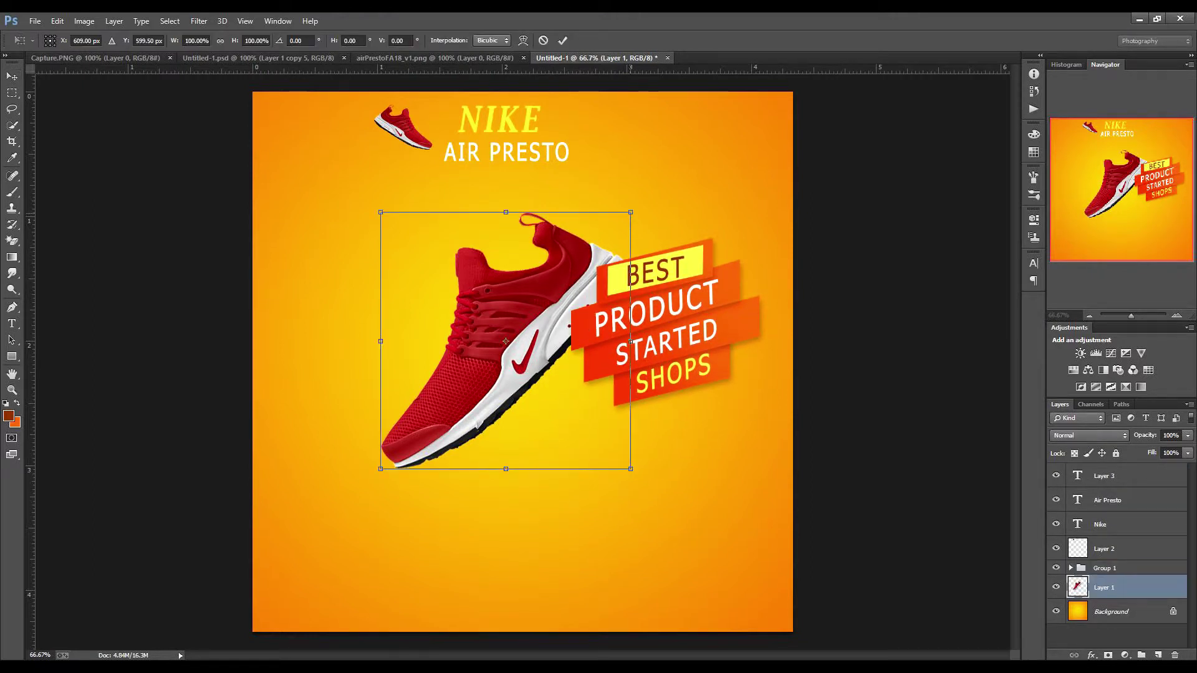
pyautogui.moveTo(642, 199); pyautogui.dragTo(680, 171)
pyautogui.moveTo(529, 312); pyautogui.dragTo(548, 293)
pyautogui.press('Return')
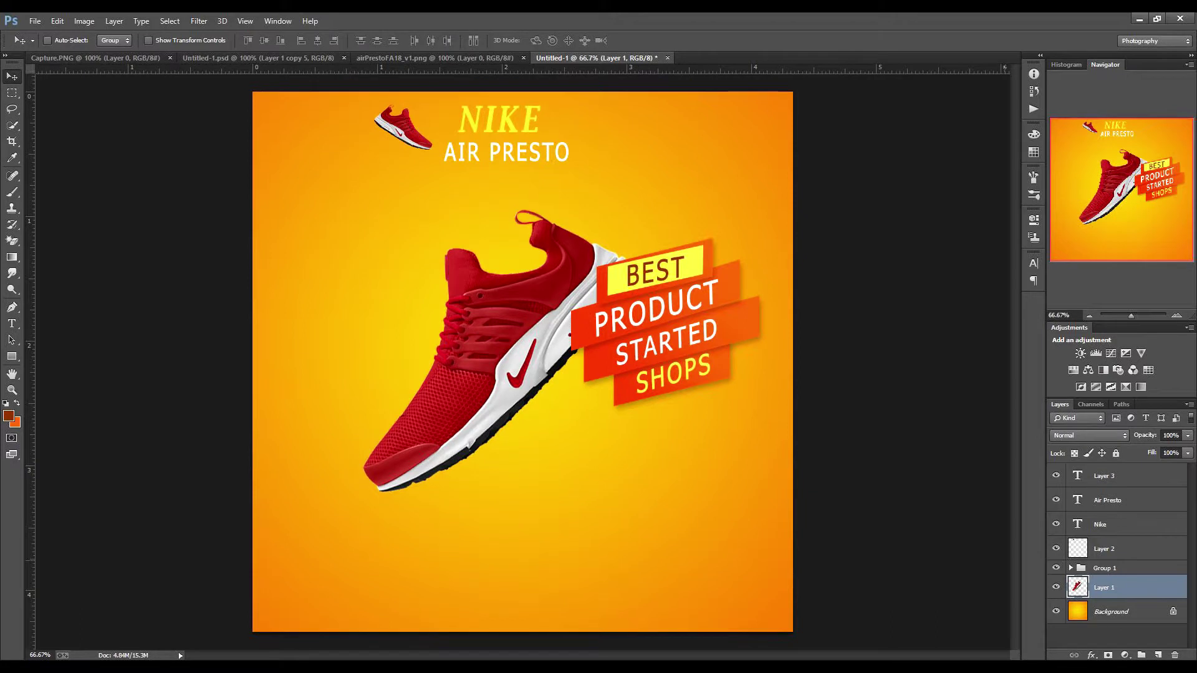
pyautogui.hotkey('alt', ']')
pyautogui.moveTo(673, 330); pyautogui.dragTo(687, 336)
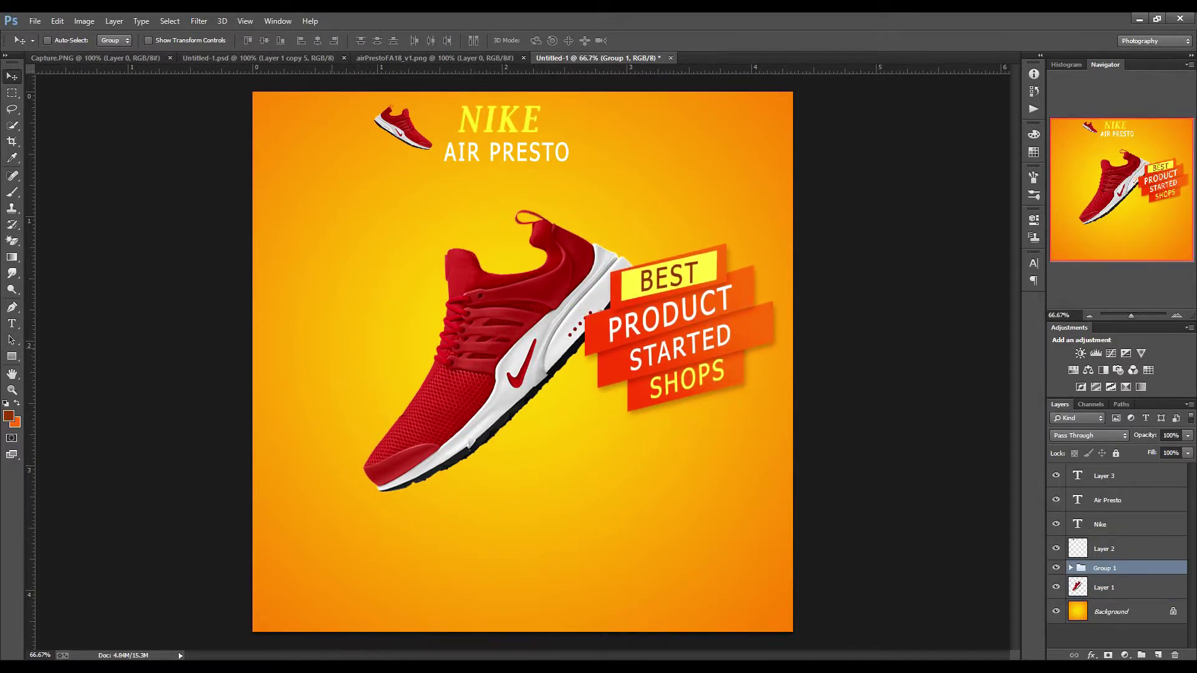
# Draw a rectangle left of the shoe and give it a light yellow #fff143 fill.
pyautogui.press('u')
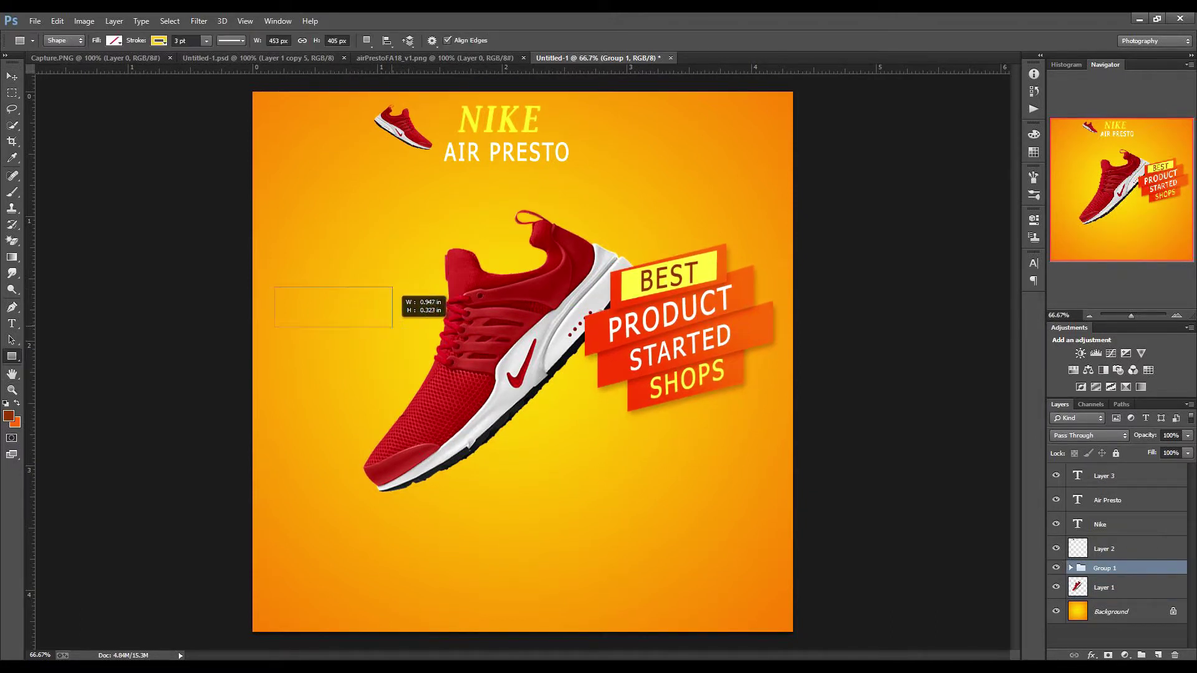
pyautogui.moveTo(279, 296); pyautogui.dragTo(392, 326)
pyautogui.click(158, 41)
pyautogui.click(261, 58)
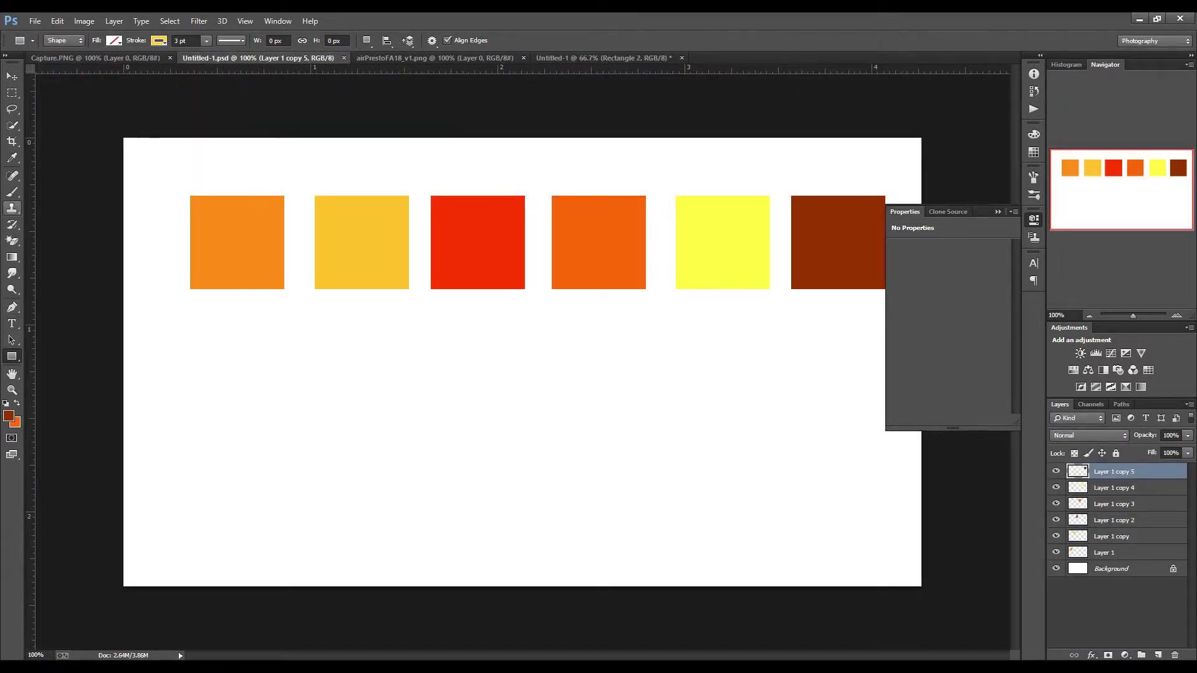
pyautogui.hotkey('ctrl', 'Tab')
pyautogui.hotkey('ctrl', 'Tab')
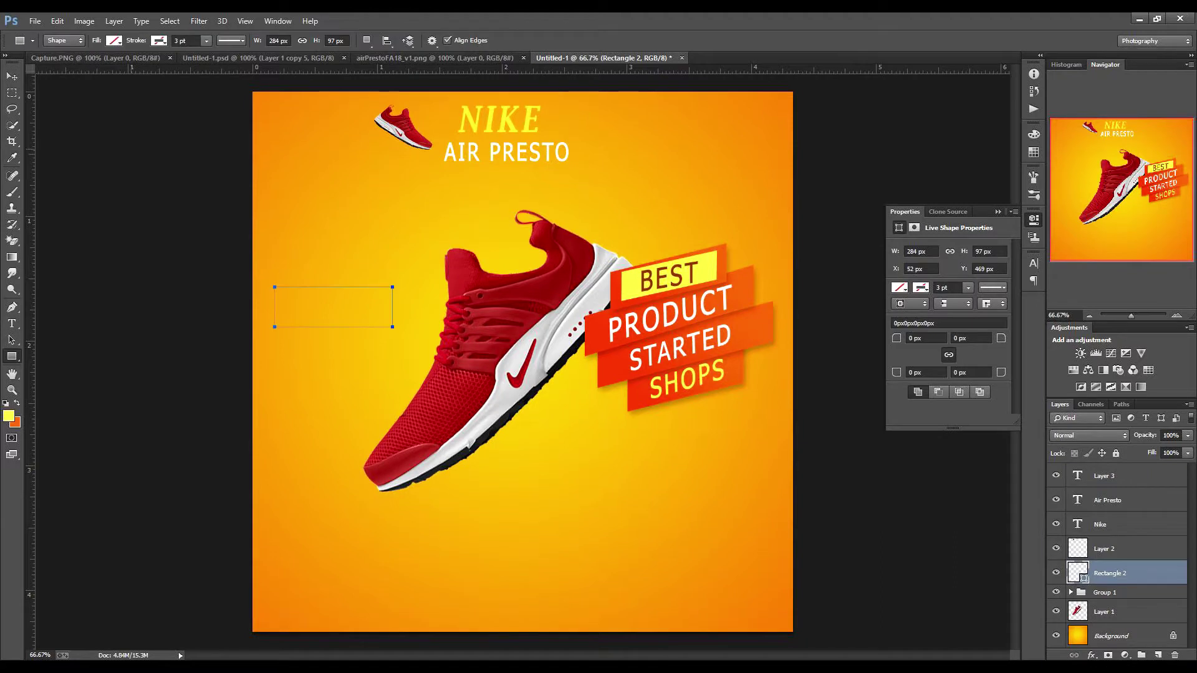
pyautogui.click(113, 41)
pyautogui.click(173, 65)
pyautogui.click(498, 118)
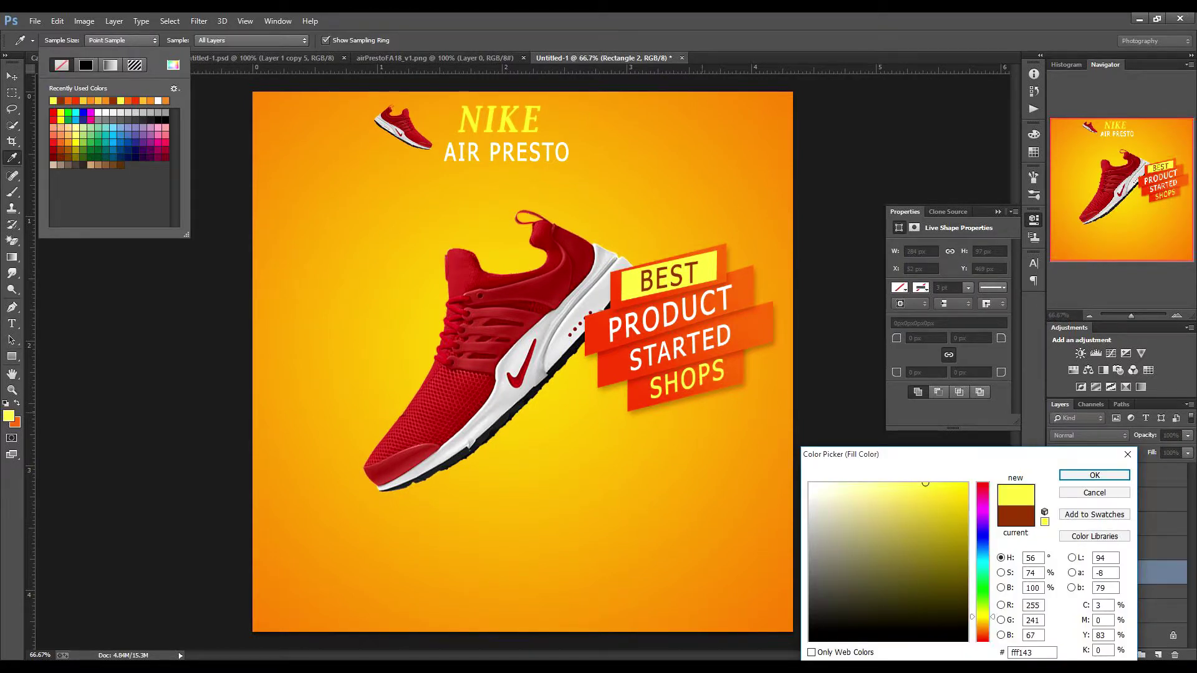
pyautogui.press('Return')
pyautogui.click(850, 210)
# Delete the accidental extra rectangle and move the yellow one right and down.
pyautogui.press('Return')
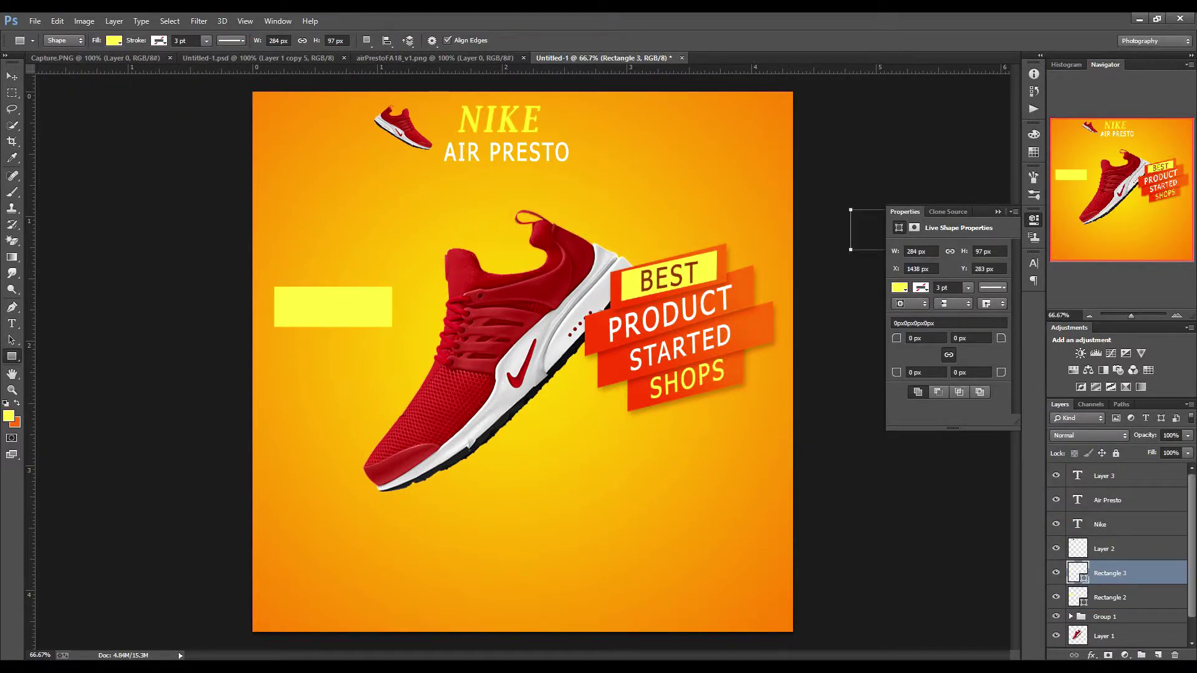
pyautogui.hotkey('ctrl', 't')
pyautogui.press('Escape')
pyautogui.press('Delete')
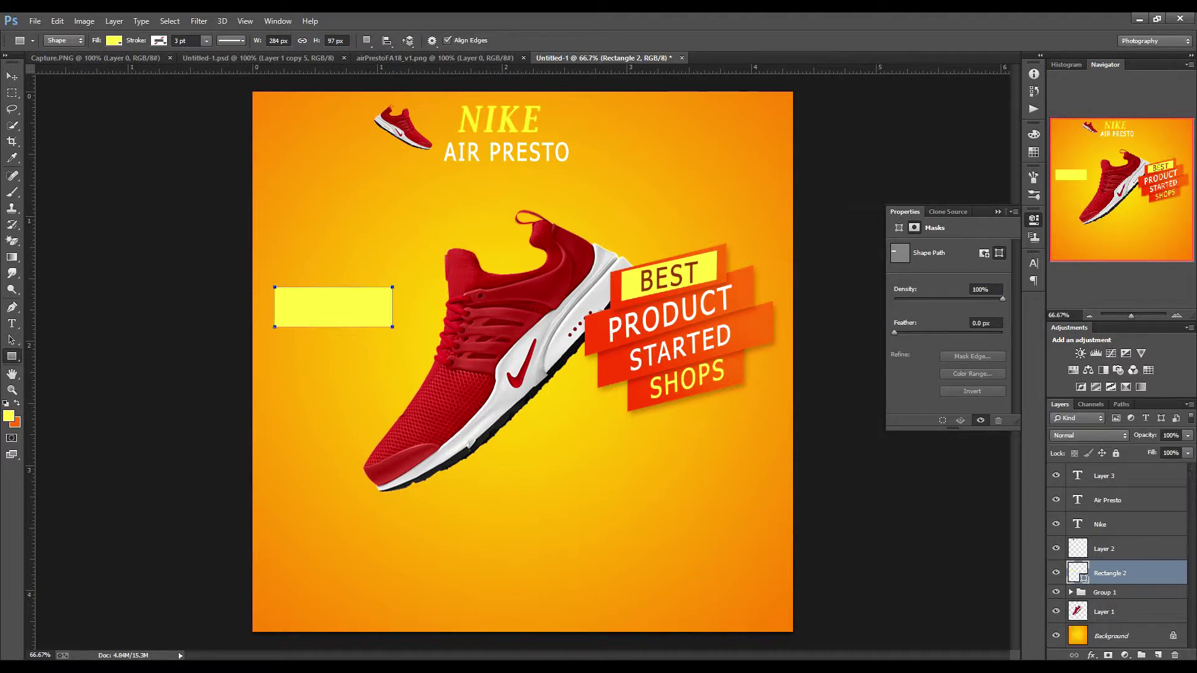
pyautogui.moveTo(333, 307); pyautogui.dragTo(363, 324)
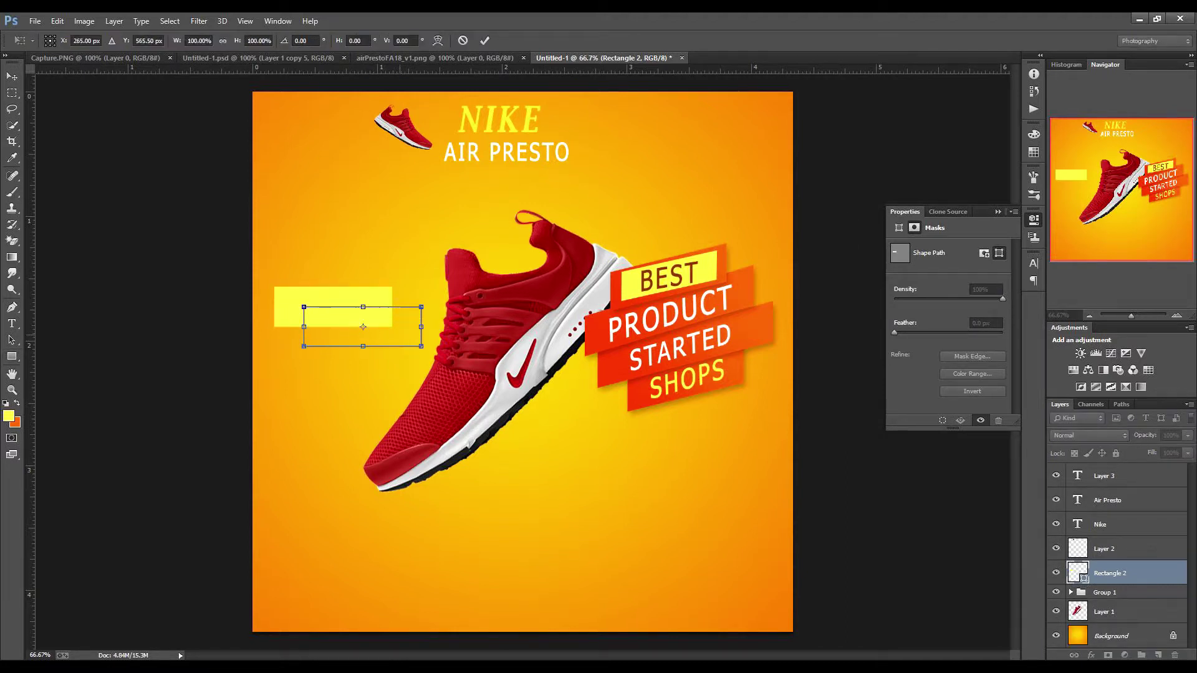
# Start a text entry on the yellow rectangle while checking the poster wording notes.
pyautogui.press('t')
pyautogui.click(362, 324)
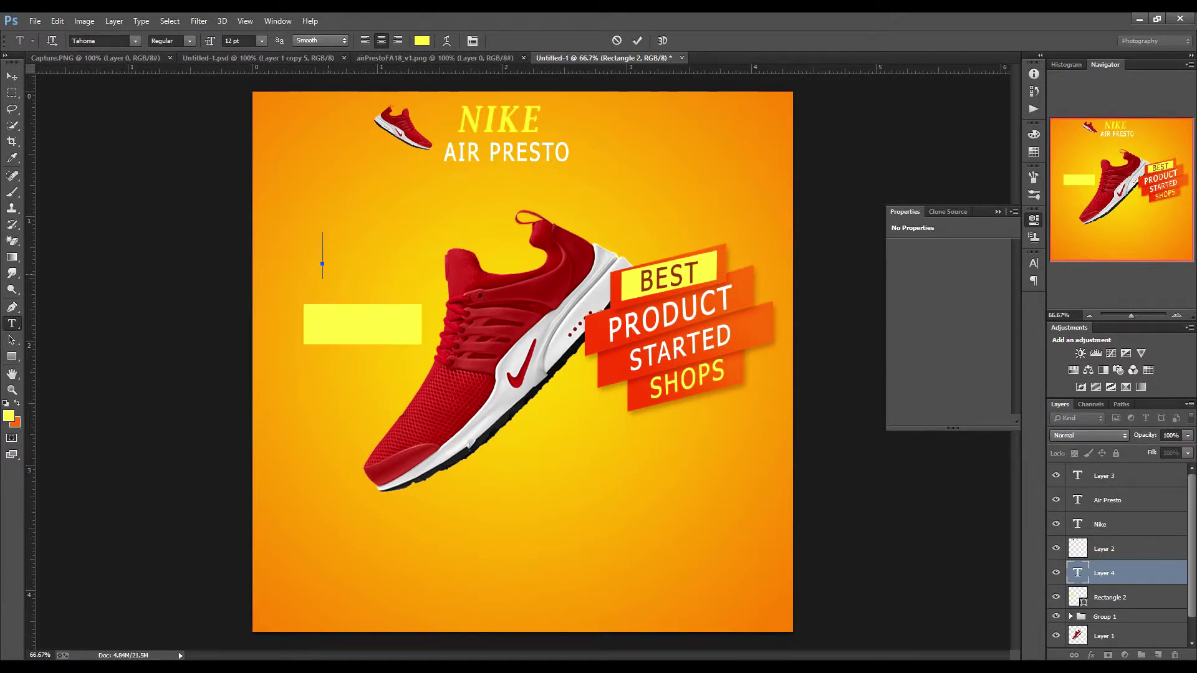
pyautogui.click(414, 614)
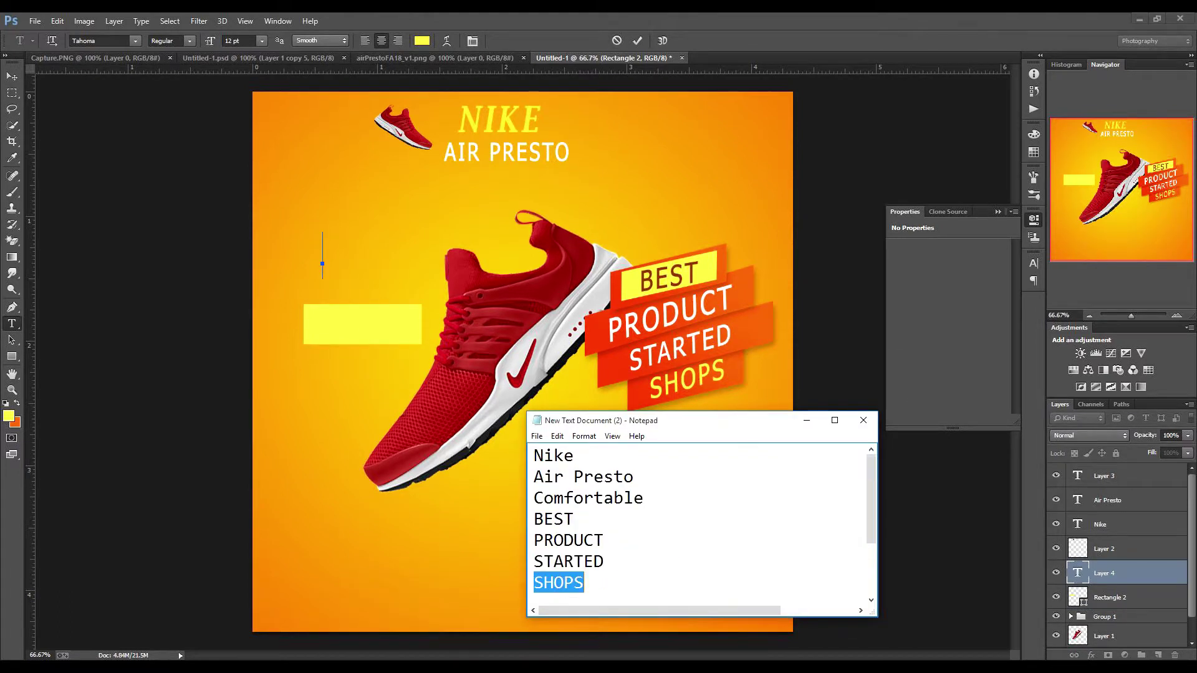
pyautogui.scroll(-2, 698, 529)
pyautogui.scroll(1, 698, 530)
pyautogui.hotkey('alt', 'Tab')
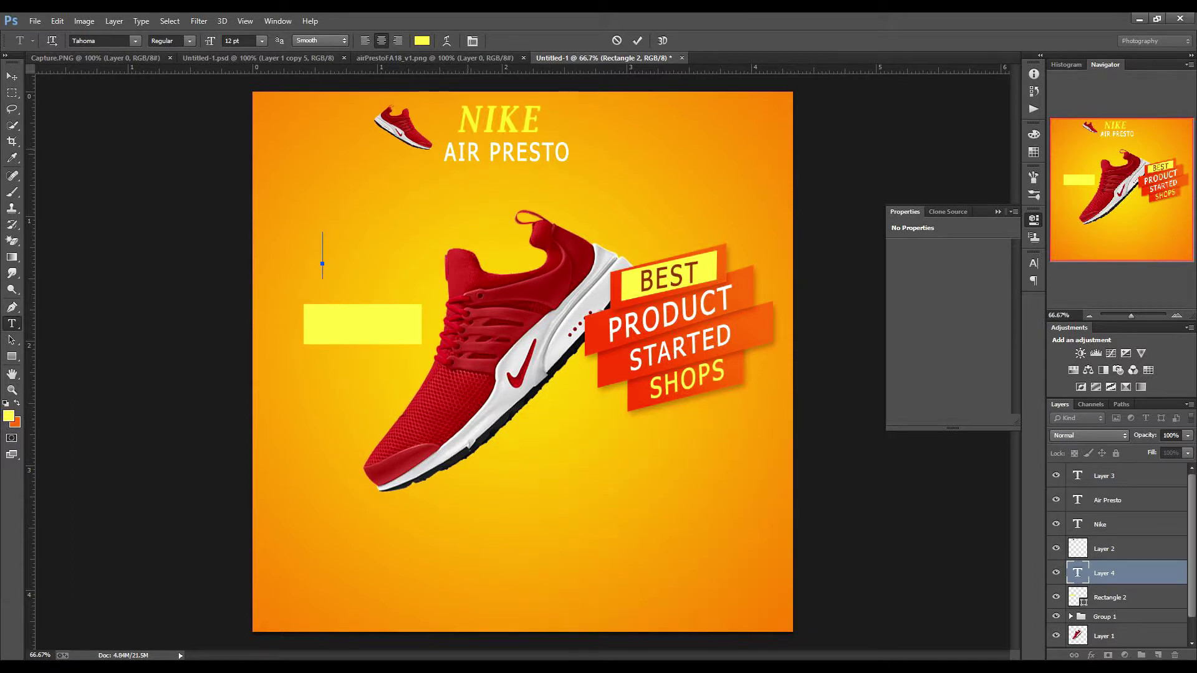
# Cancel the empty text, shift the yellow rectangle down-left, and hide the banner group.
pyautogui.press('Escape')
pyautogui.press('v')
pyautogui.moveTo(362, 324); pyautogui.dragTo(343, 351)
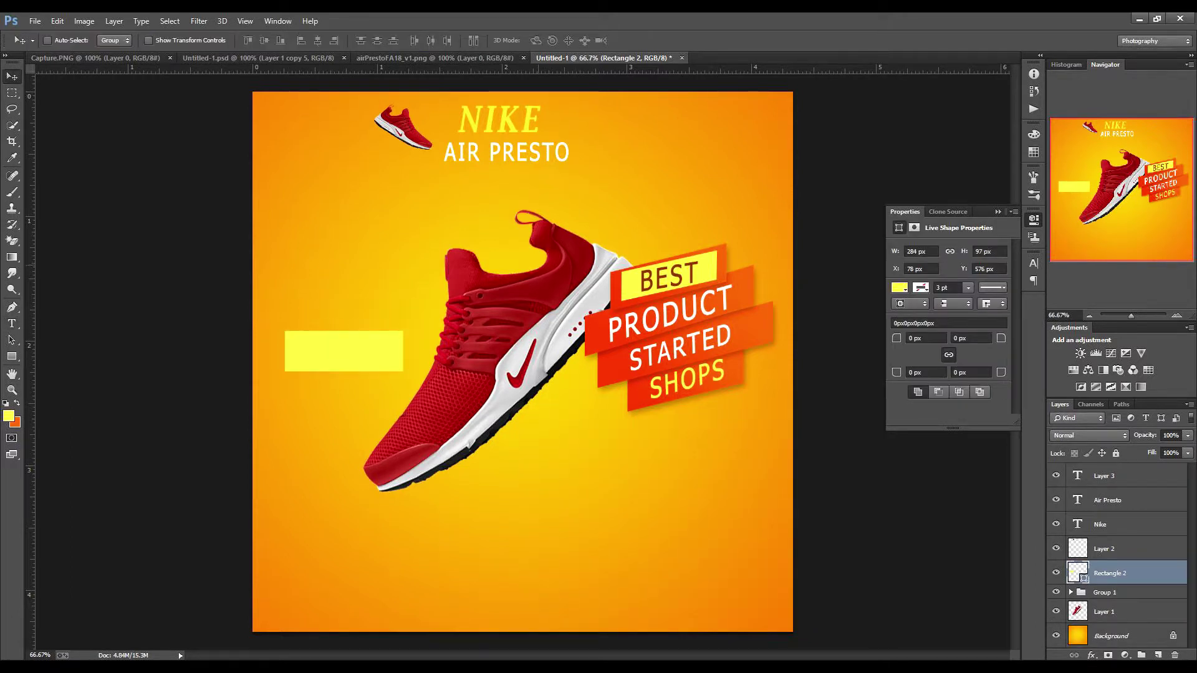
pyautogui.click(1056, 592)
# Hide the yellow rectangle and pick a soft round brush.
pyautogui.click(1055, 573)
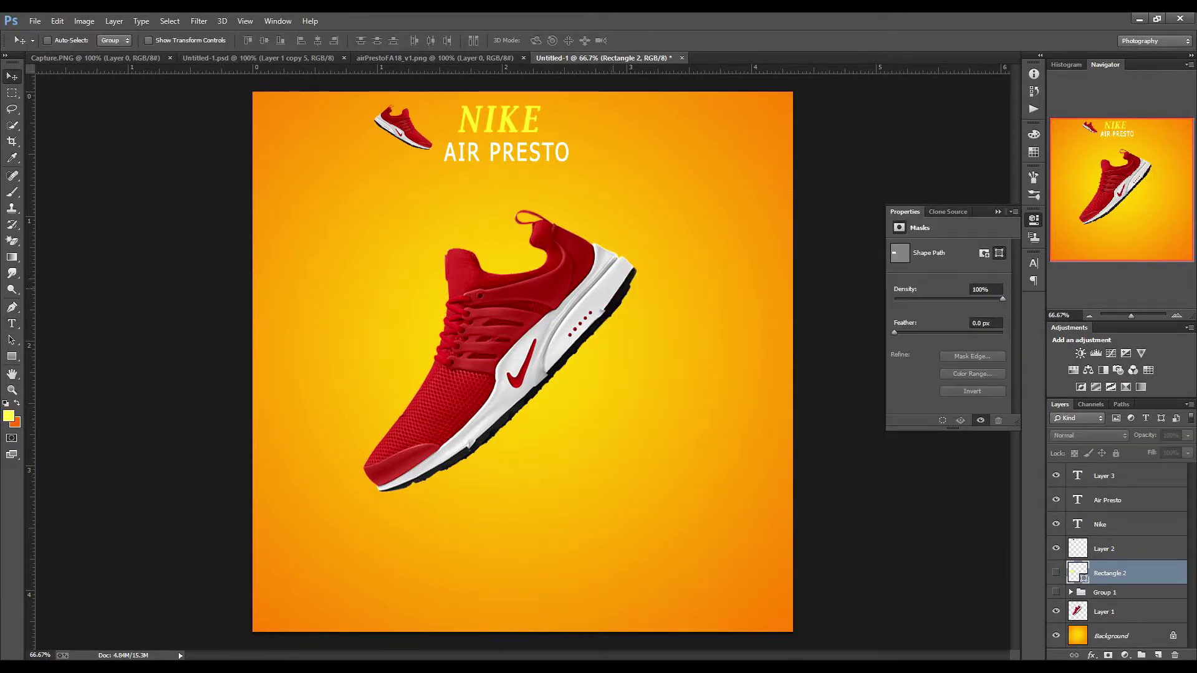
pyautogui.press('w')
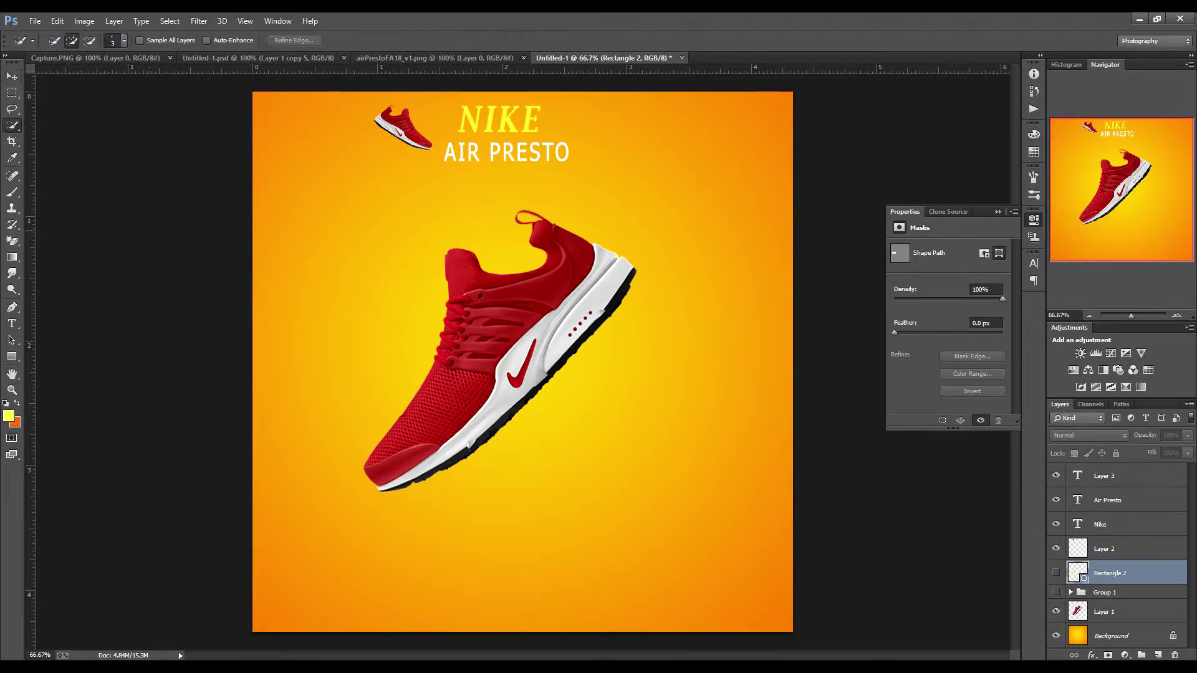
pyautogui.press('b')
pyautogui.rightClick(331, 200)
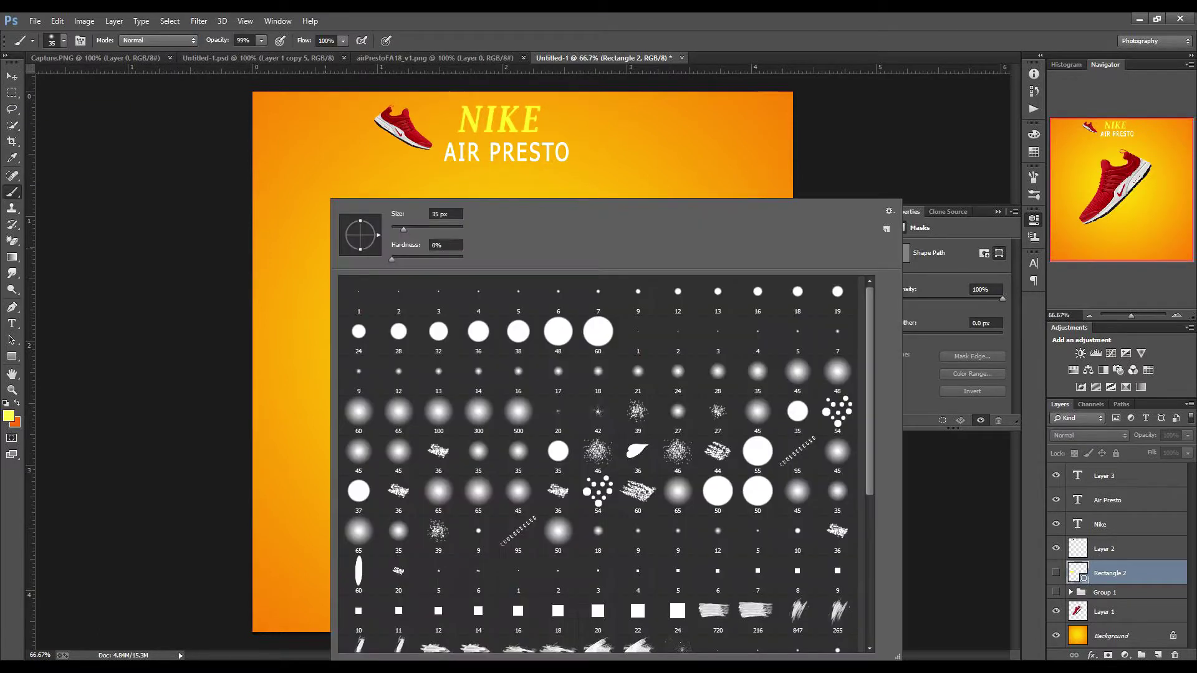
pyautogui.click(436, 311)
pyautogui.press('Return')
# Paint a large soft black dab on a new layer beneath the shoe.
pyautogui.hotkey('ctrl', 'shift', 'alt', 'n')
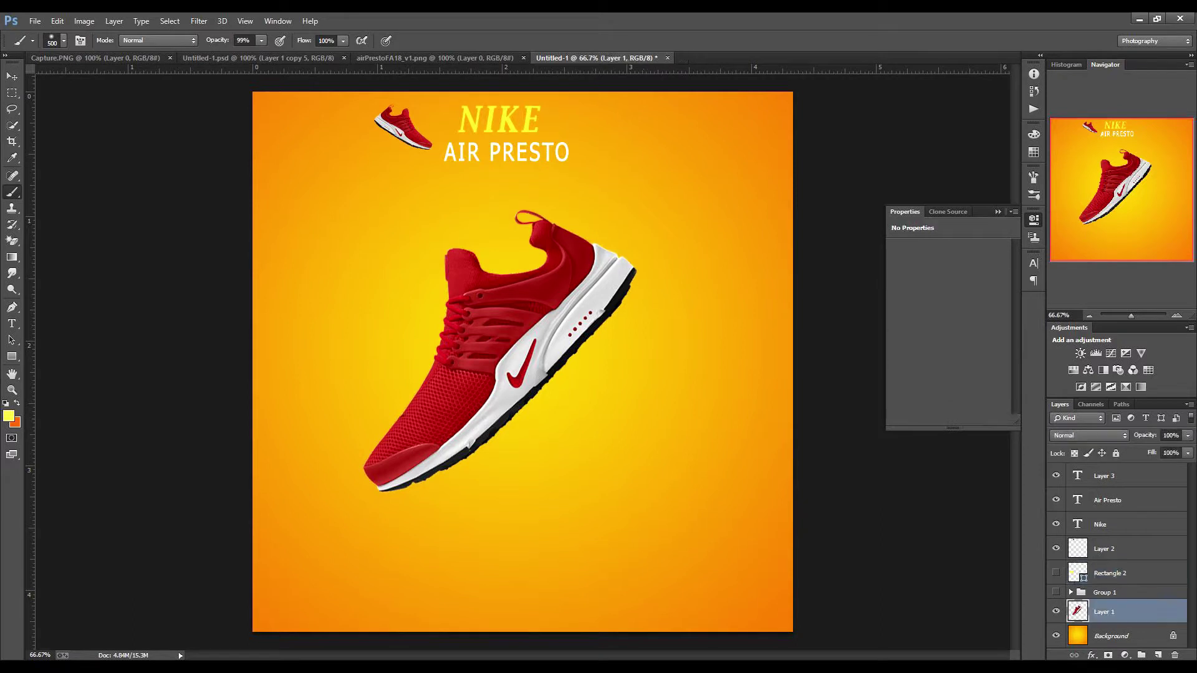
pyautogui.hotkey('ctrl', '[')
pyautogui.click(9, 415)
pyautogui.click(822, 648)
pyautogui.click(1092, 471)
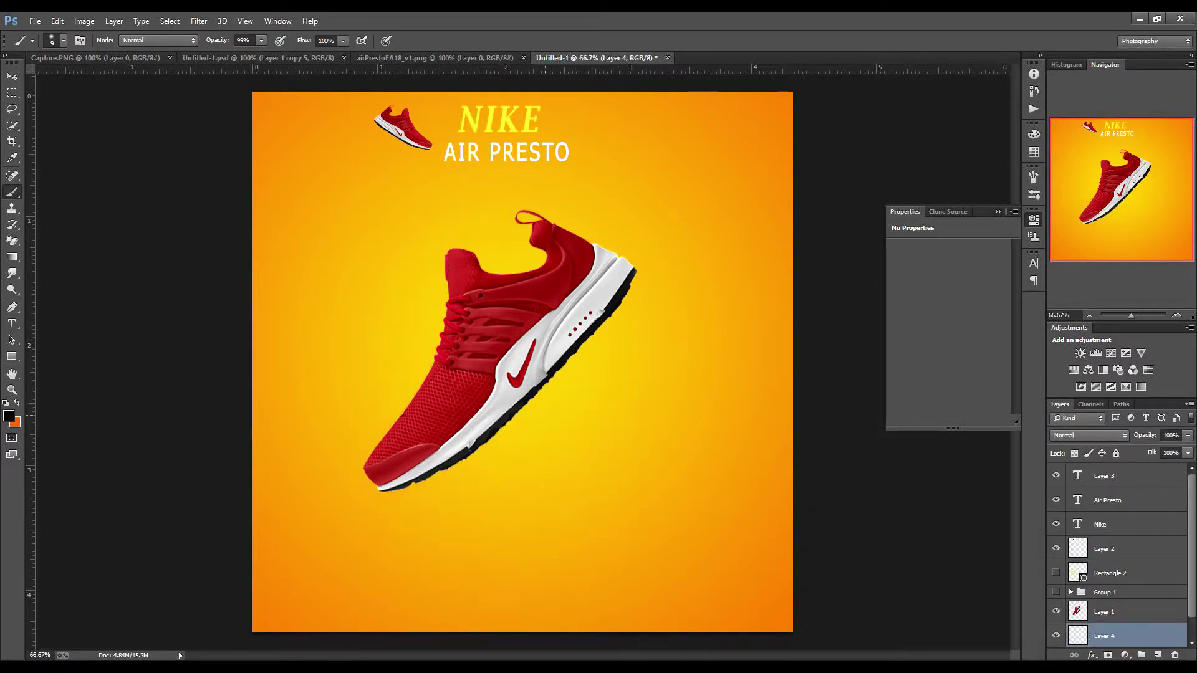
pyautogui.click(558, 416)
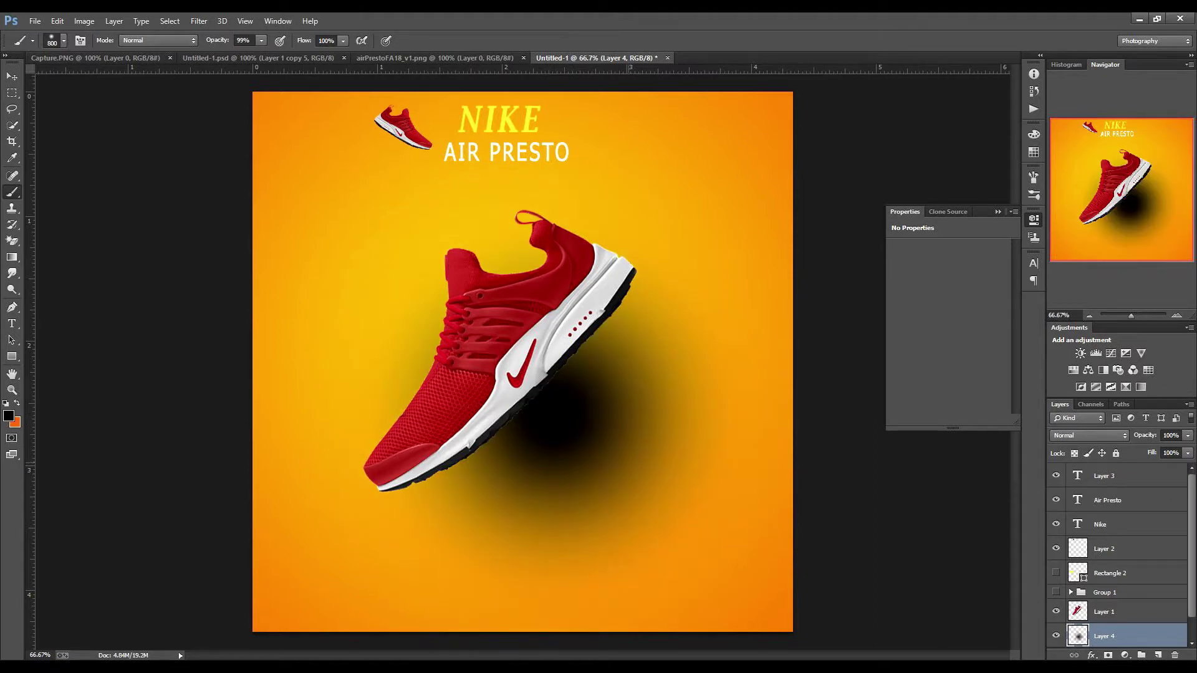
# Squash and skew the black dab into a thin shadow following the sole's angle.
pyautogui.hotkey('ctrl', 't')
pyautogui.moveTo(522, 92)
pyautogui.mouseDown()
pyautogui.moveTo(539, 388)
pyautogui.moveTo(466, 474)
pyautogui.mouseUp()
pyautogui.moveTo(678, 482); pyautogui.dragTo(895, 229)
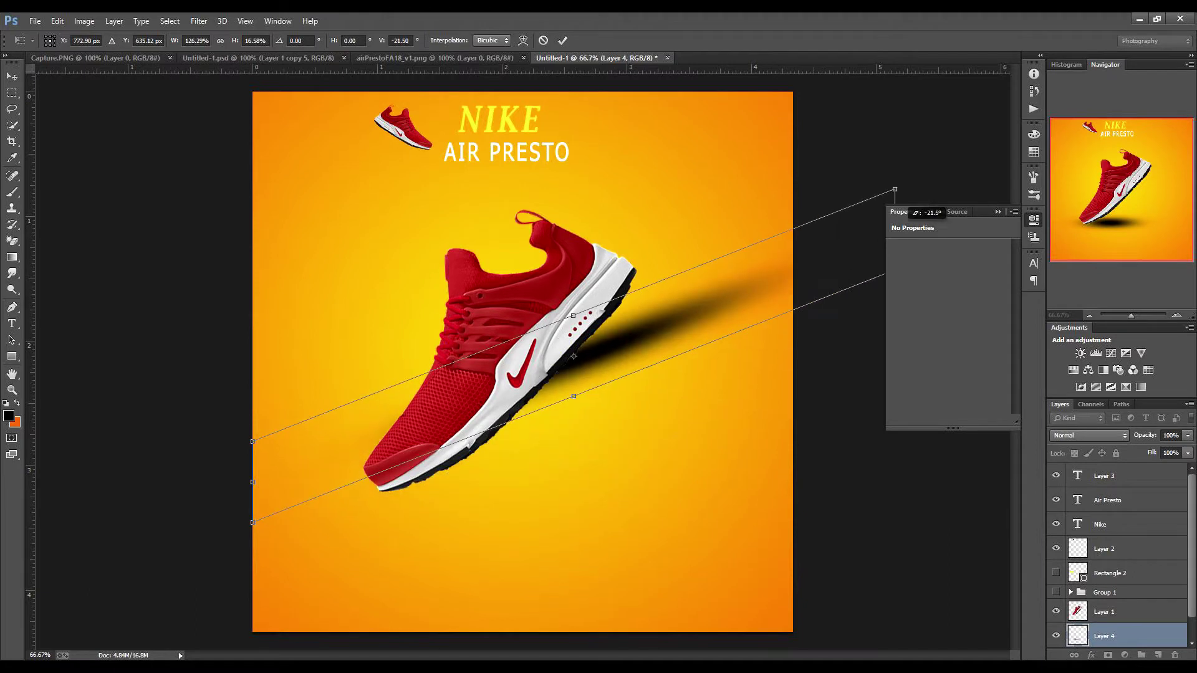
pyautogui.moveTo(574, 356); pyautogui.dragTo(559, 434)
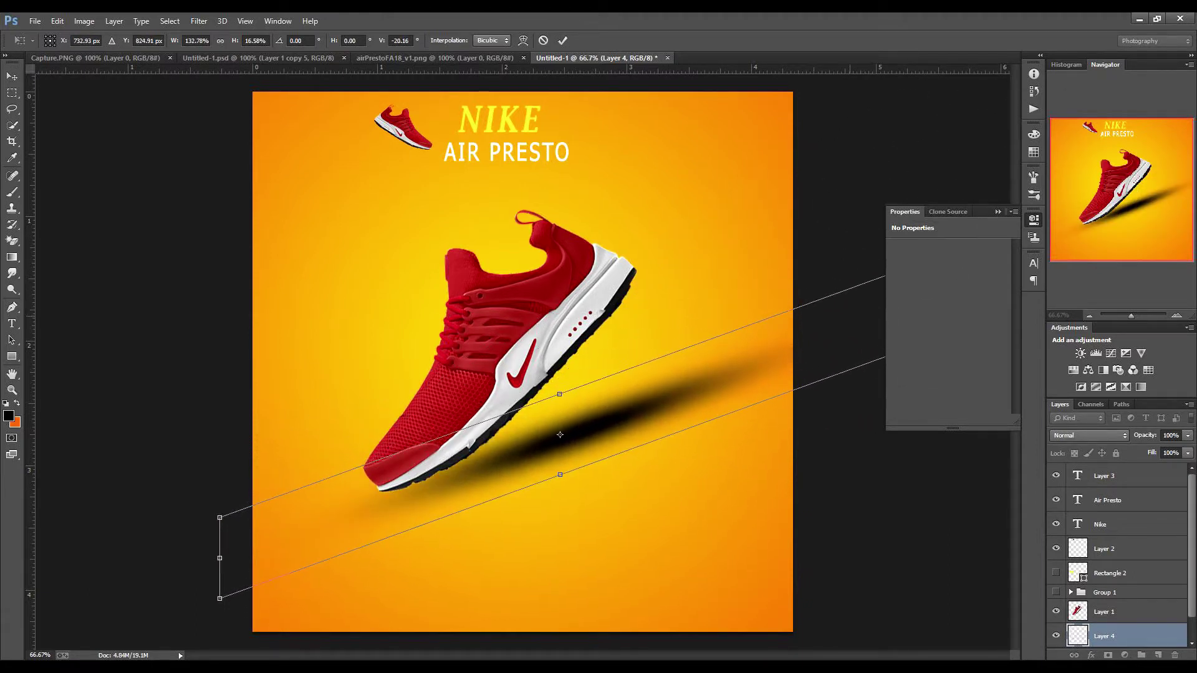
pyautogui.moveTo(685, 384); pyautogui.dragTo(916, 186)
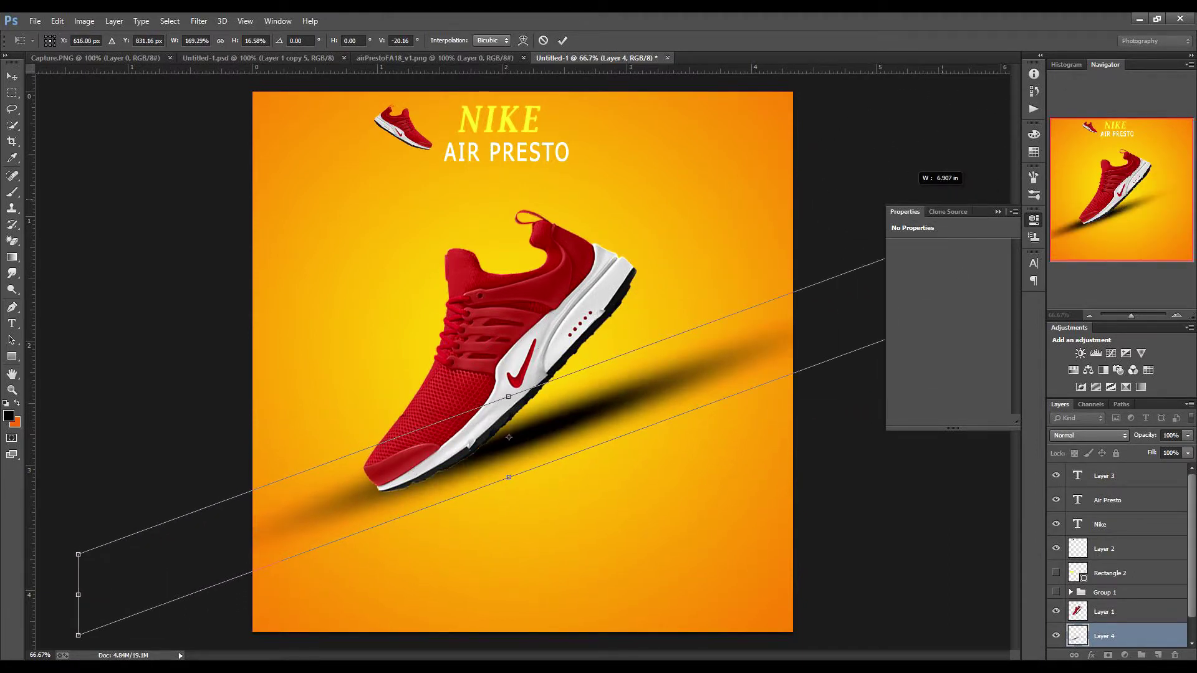
pyautogui.moveTo(630, 374); pyautogui.dragTo(624, 387)
pyautogui.moveTo(73, 606); pyautogui.dragTo(146, 579)
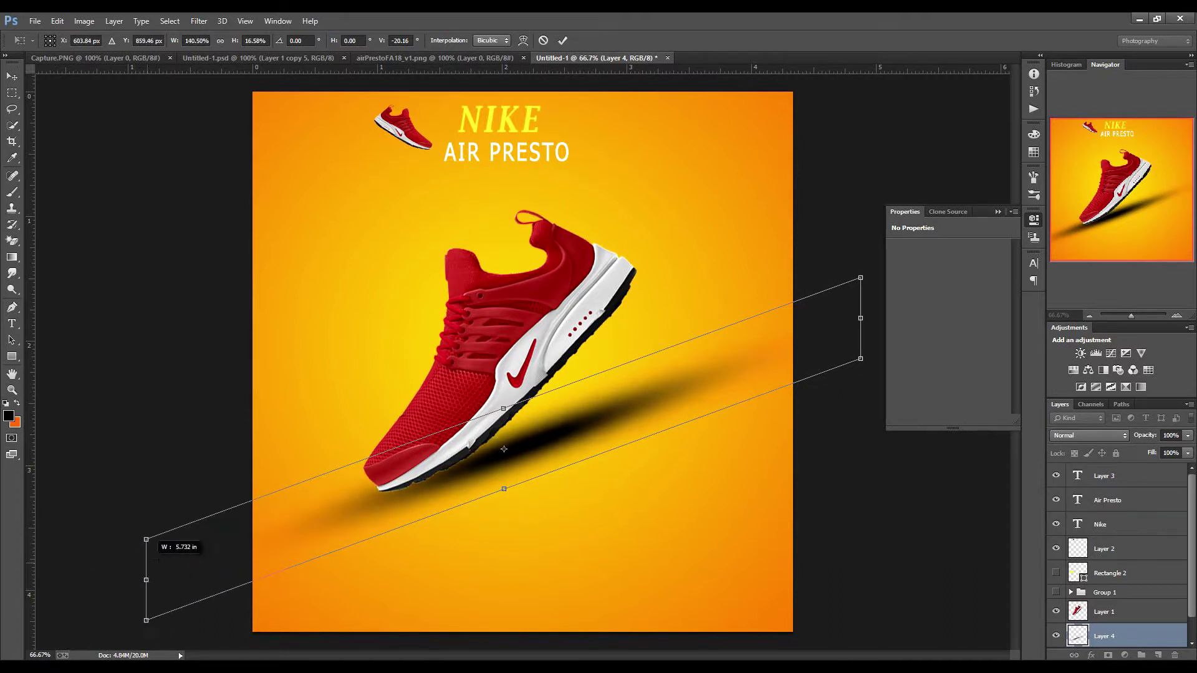
pyautogui.moveTo(579, 449); pyautogui.dragTo(637, 432)
# Set the shadow to 57% opacity and settle its position under the sole.
pyautogui.press('5')
pyautogui.press('7')
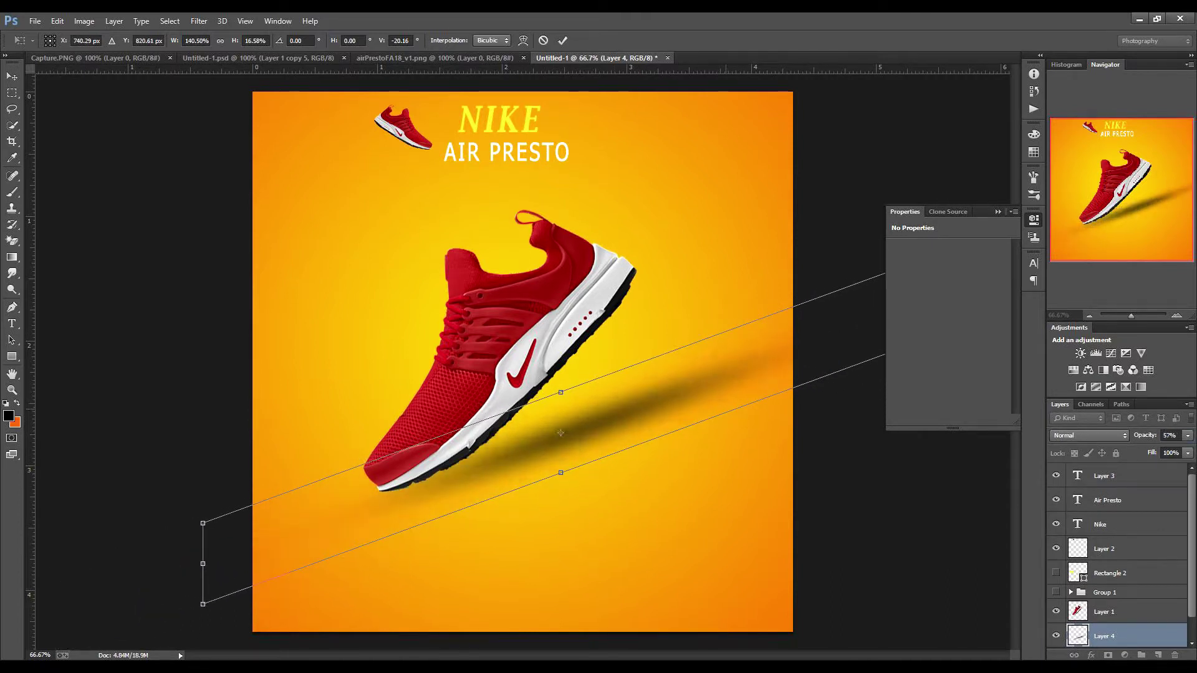
pyautogui.moveTo(560, 433); pyautogui.dragTo(673, 393)
pyautogui.press('Return')
pyautogui.press('b')
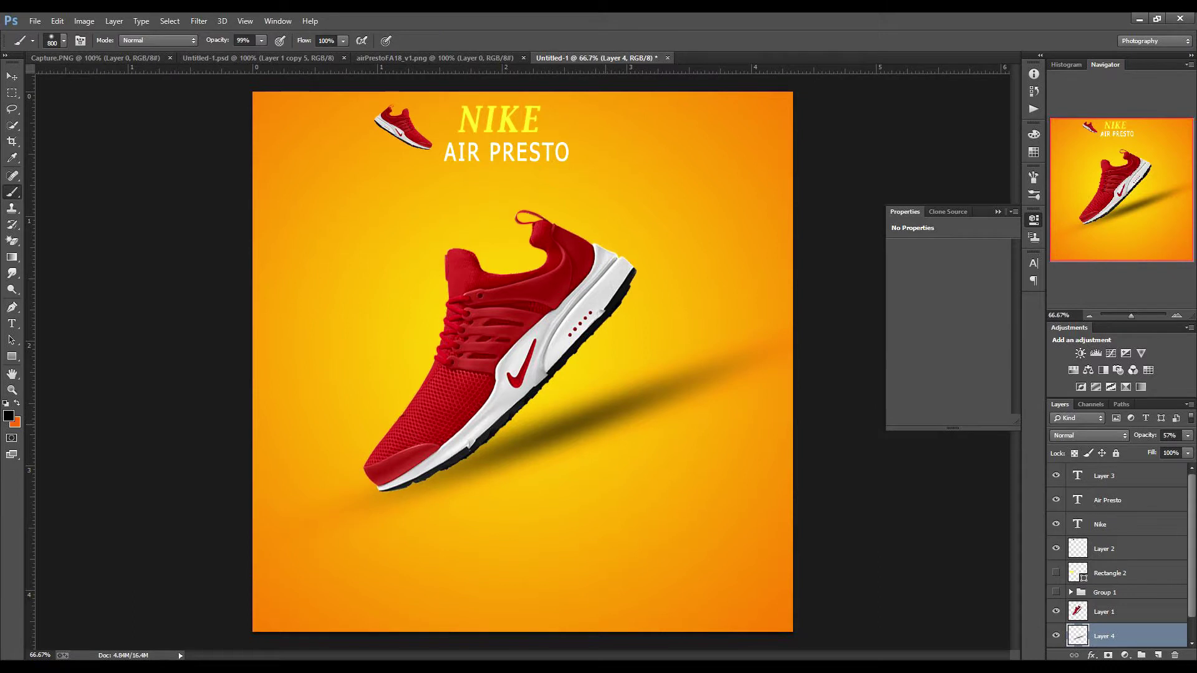
pyautogui.press('v')
pyautogui.moveTo(580, 384); pyautogui.dragTo(558, 394)
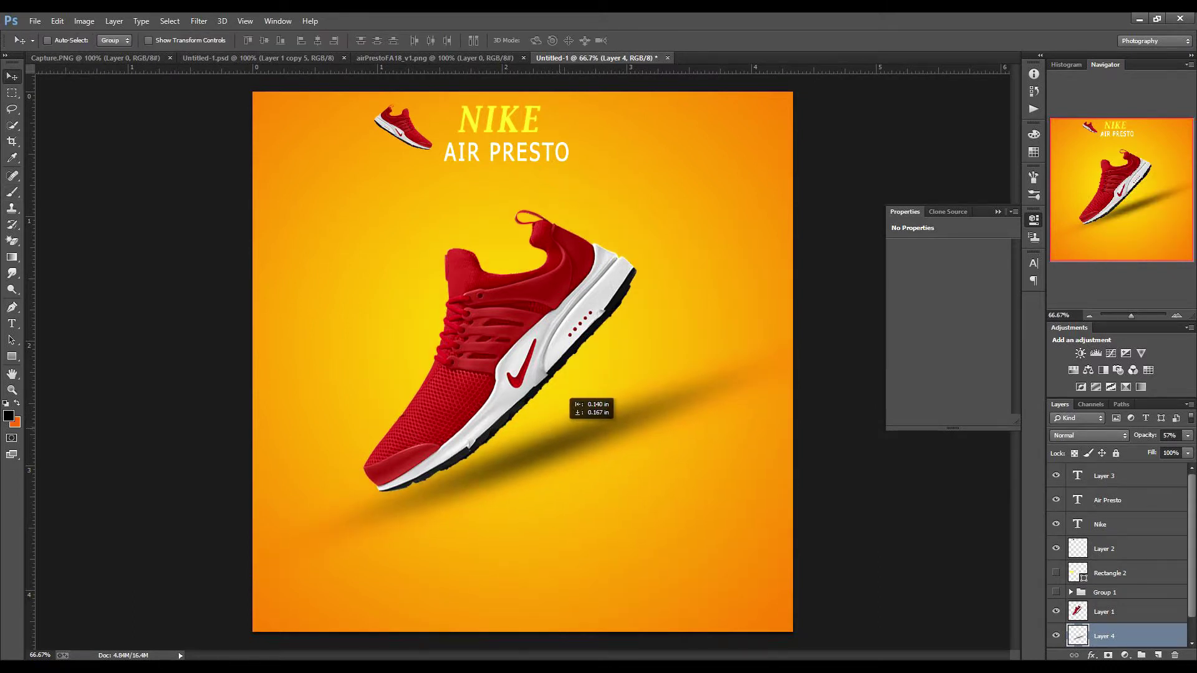
pyautogui.hotkey('ctrl', 't')
# Move the shadow and rotate it slightly.
pyautogui.moveTo(623, 436)
pyautogui.mouseDown()
pyautogui.moveTo(738, 450)
pyautogui.moveTo(698, 471)
pyautogui.mouseUp()
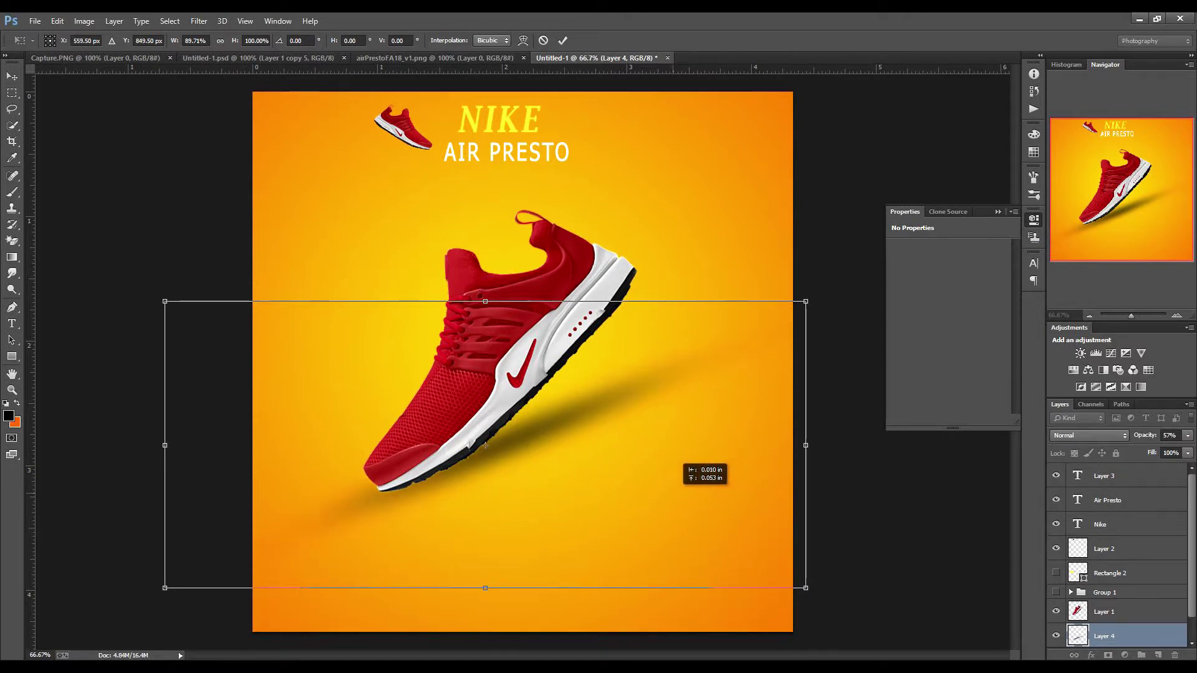
pyautogui.moveTo(839, 259); pyautogui.dragTo(826, 238)
pyautogui.press('Return')
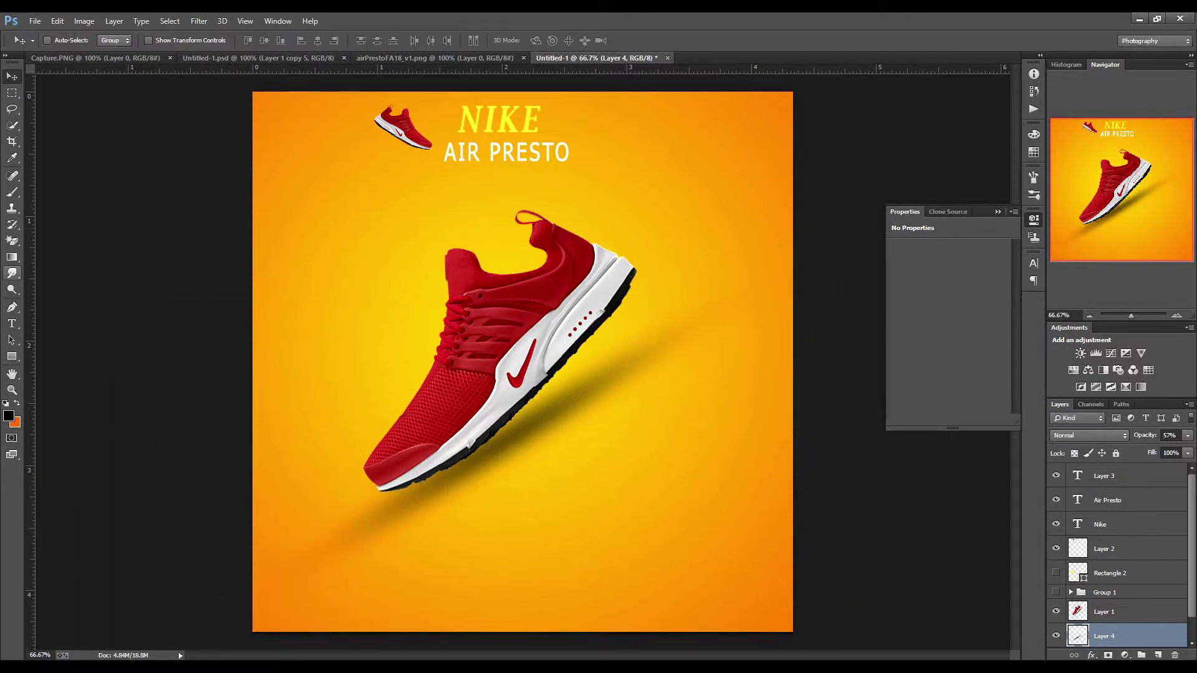
# Try erasing part of the shadow near the toe, then undo the erasing.
pyautogui.press('e')
pyautogui.click(386, 523)
pyautogui.hotkey('ctrl', 'z')
pyautogui.press('[')
pyautogui.click(386, 524)
pyautogui.hotkey('ctrl', 'z')
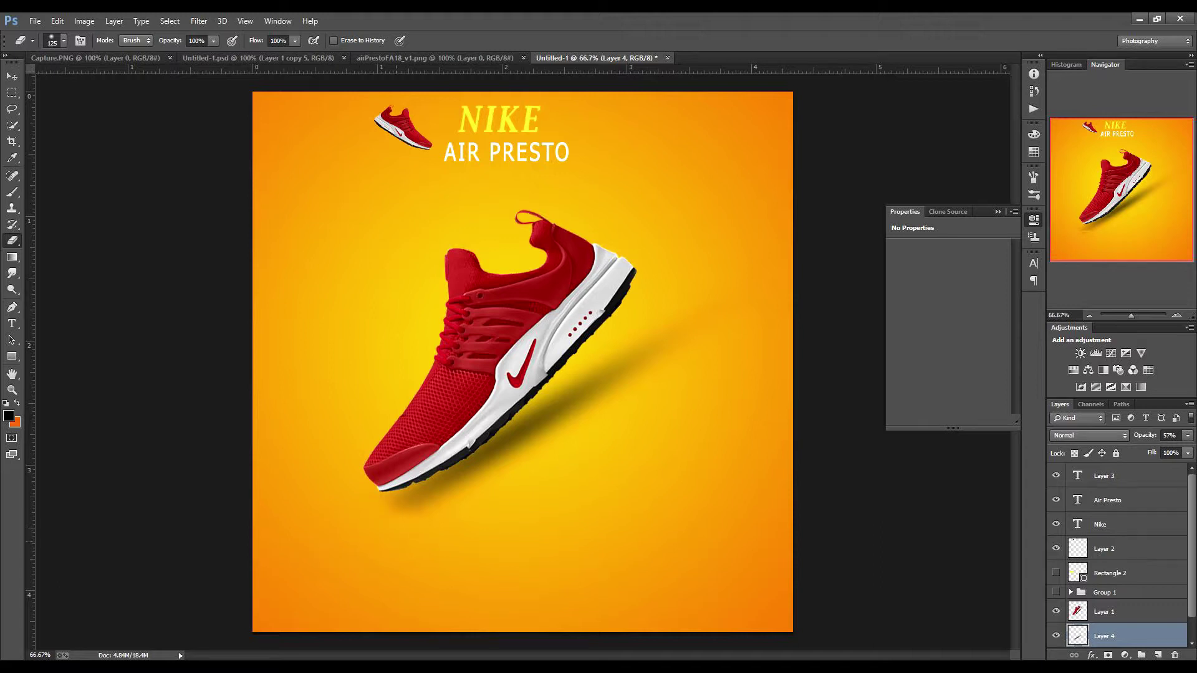
pyautogui.hotkey('ctrl', 'z')
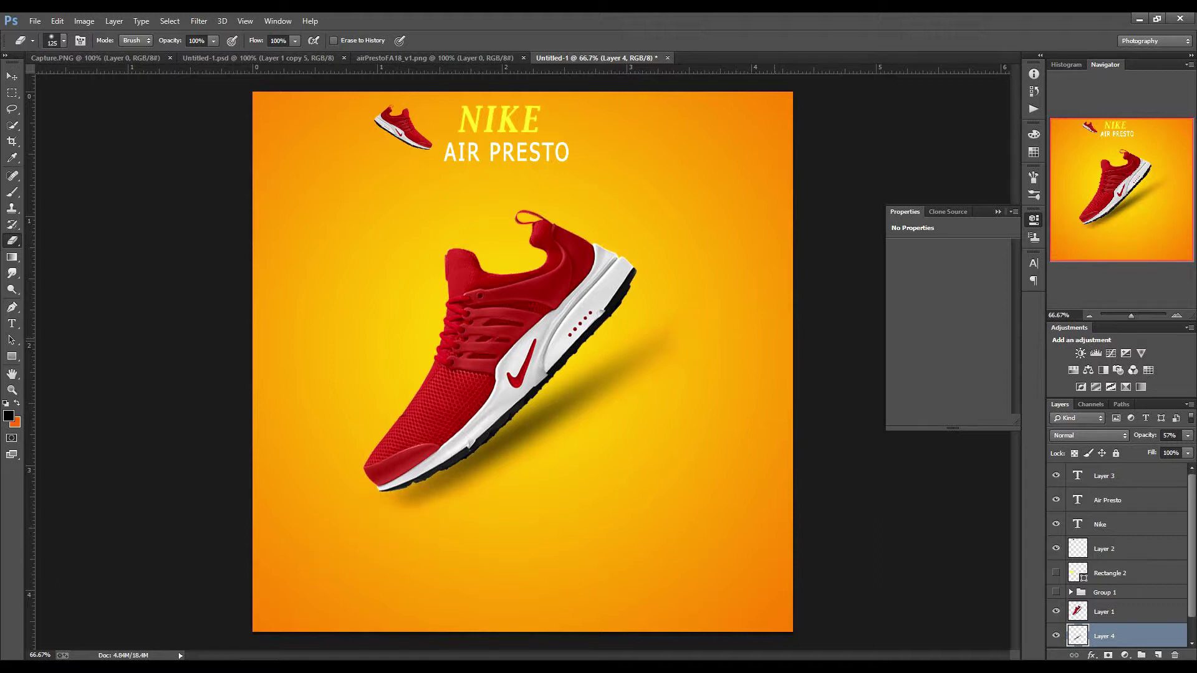
# Lighten the shadow to 41% opacity and select the shoe layer.
pyautogui.moveTo(1144, 435); pyautogui.dragTo(1134, 435)
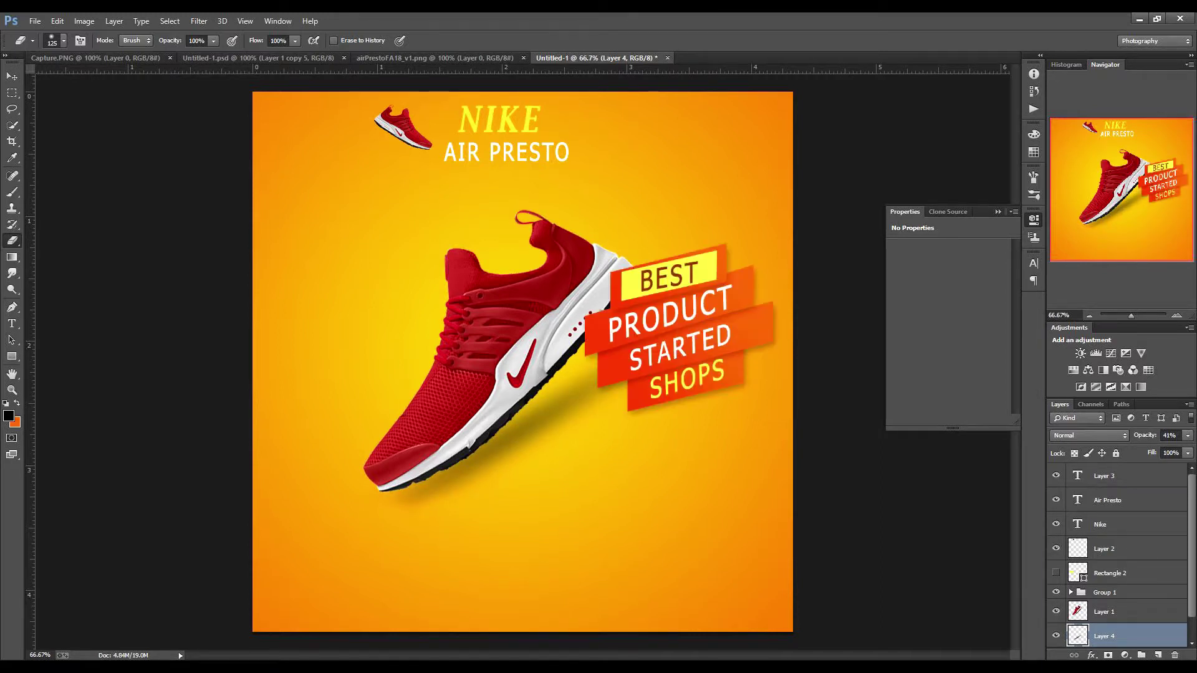
pyautogui.hotkey('alt', ']')
pyautogui.hotkey('ctrl', 't')
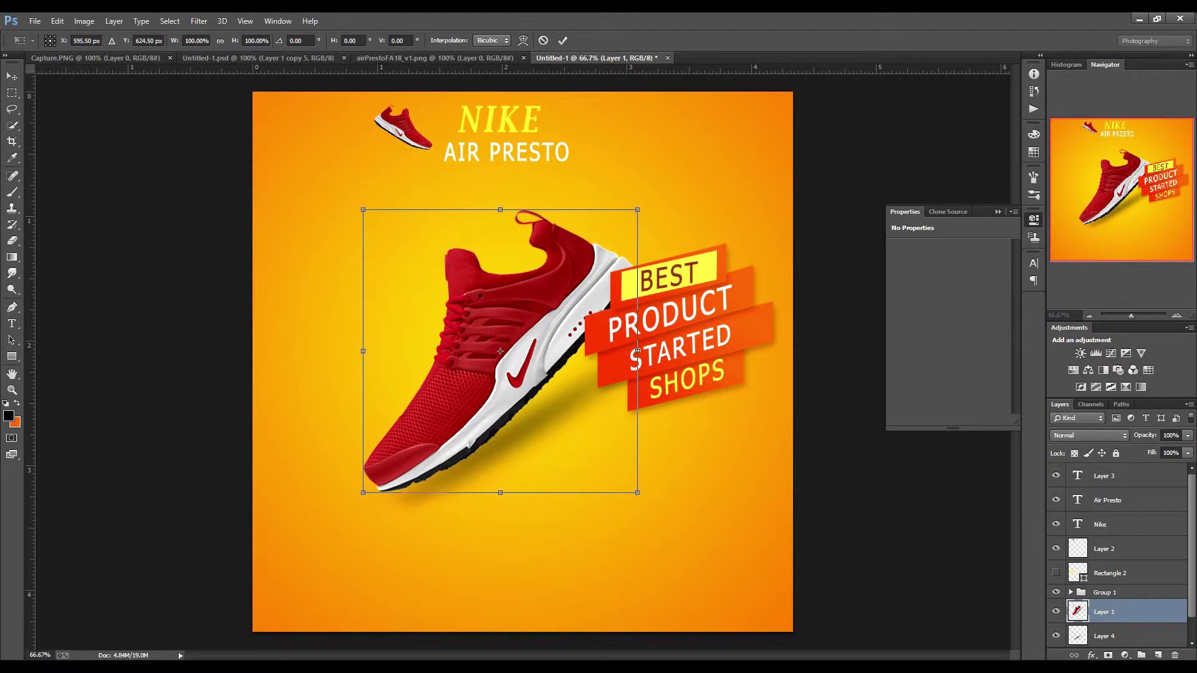
# Rotate the shoe and its shadow together about −8°, rescale and reposition them.
pyautogui.press('Return')
pyautogui.hotkey('alt', 'shift', '[')
pyautogui.hotkey('ctrl', 't')
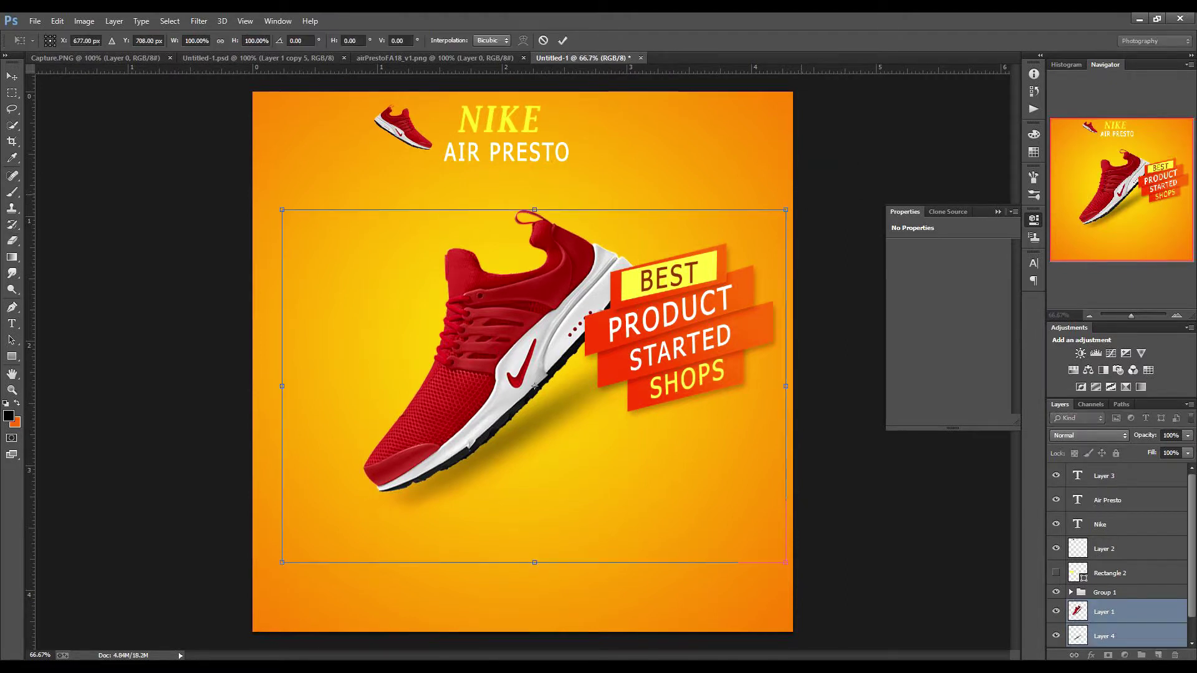
pyautogui.moveTo(795, 199); pyautogui.dragTo(782, 139)
pyautogui.moveTo(796, 521); pyautogui.dragTo(782, 483)
pyautogui.moveTo(686, 349); pyautogui.dragTo(745, 337)
pyautogui.moveTo(768, 508)
pyautogui.mouseDown()
pyautogui.moveTo(799, 525)
pyautogui.moveTo(783, 480)
pyautogui.mouseUp()
pyautogui.press('Return')
pyautogui.press('e')
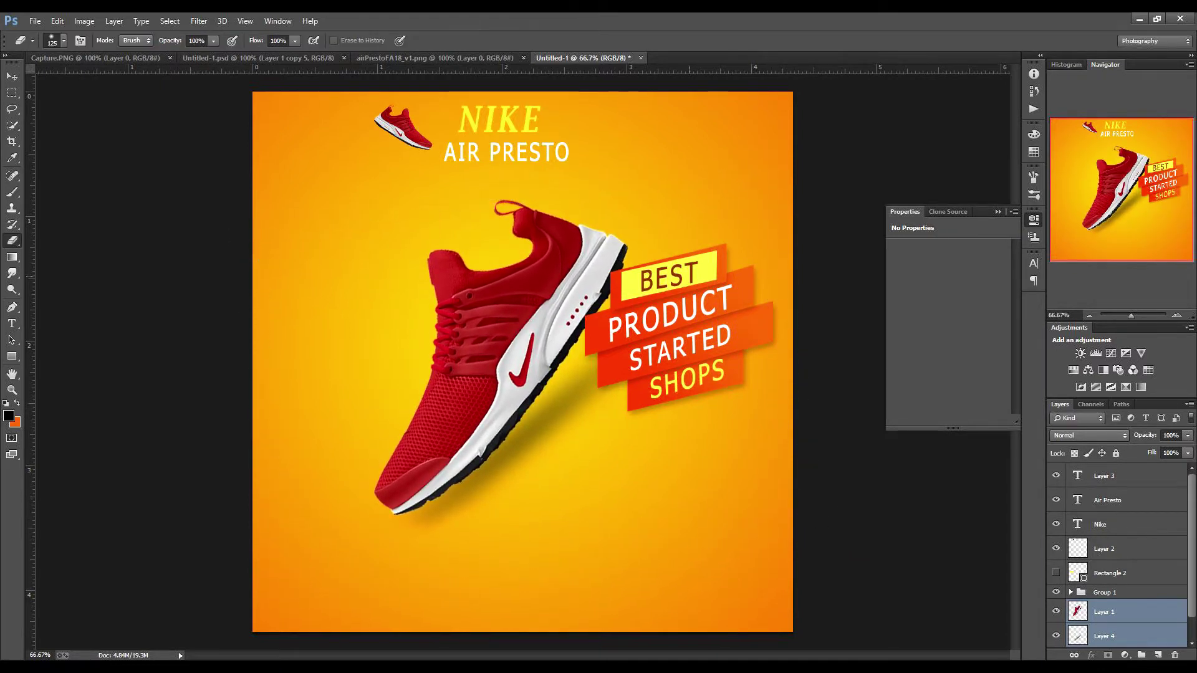
# Move the yellow bar toward the shoe and send it behind the shoe layers.
pyautogui.press('v')
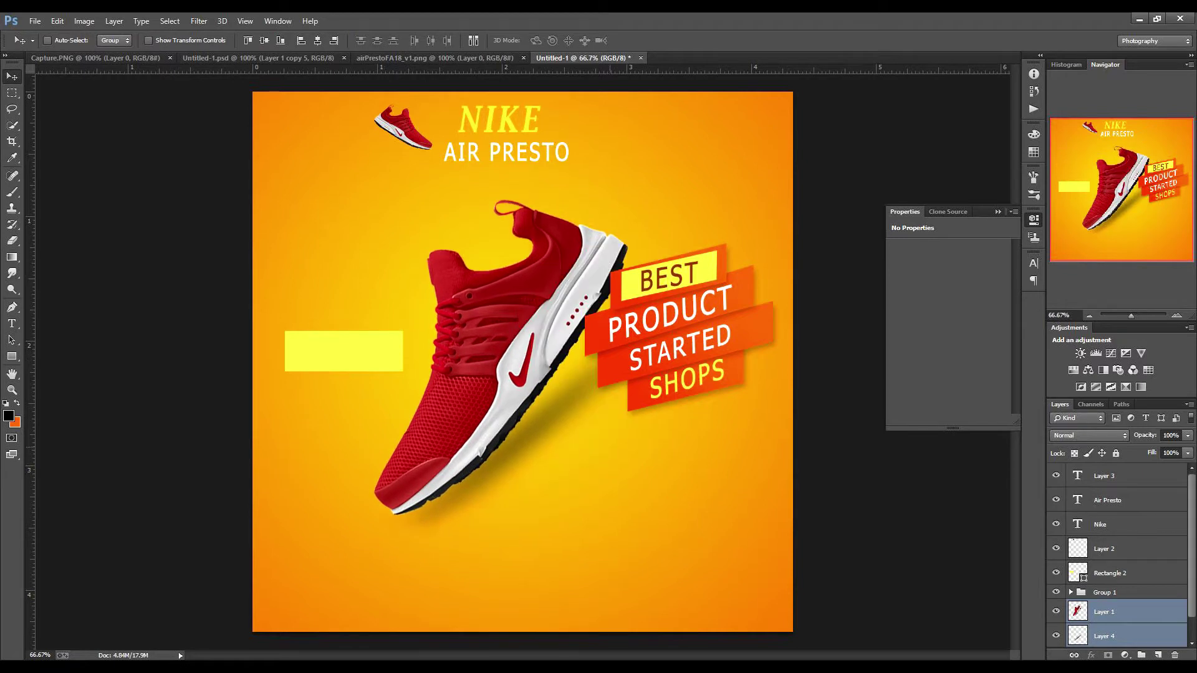
pyautogui.moveTo(386, 349); pyautogui.dragTo(430, 355)
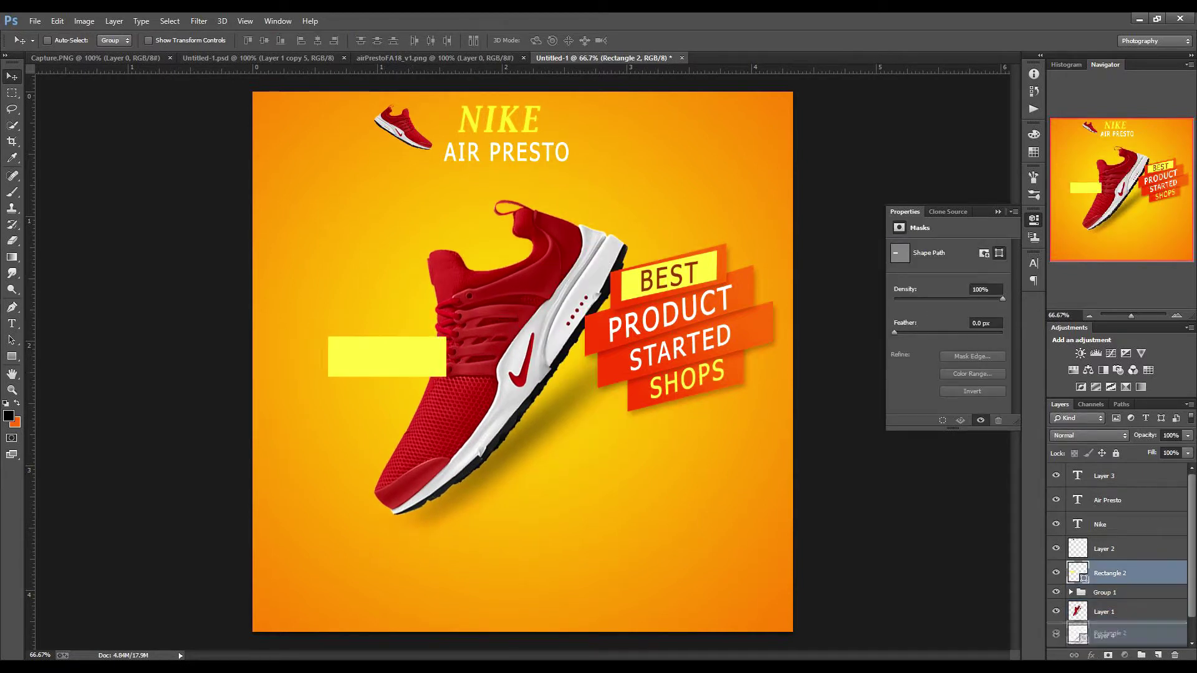
pyautogui.hotkey('ctrl', 'shift', '[')
pyautogui.press('t')
pyautogui.click(381, 356)
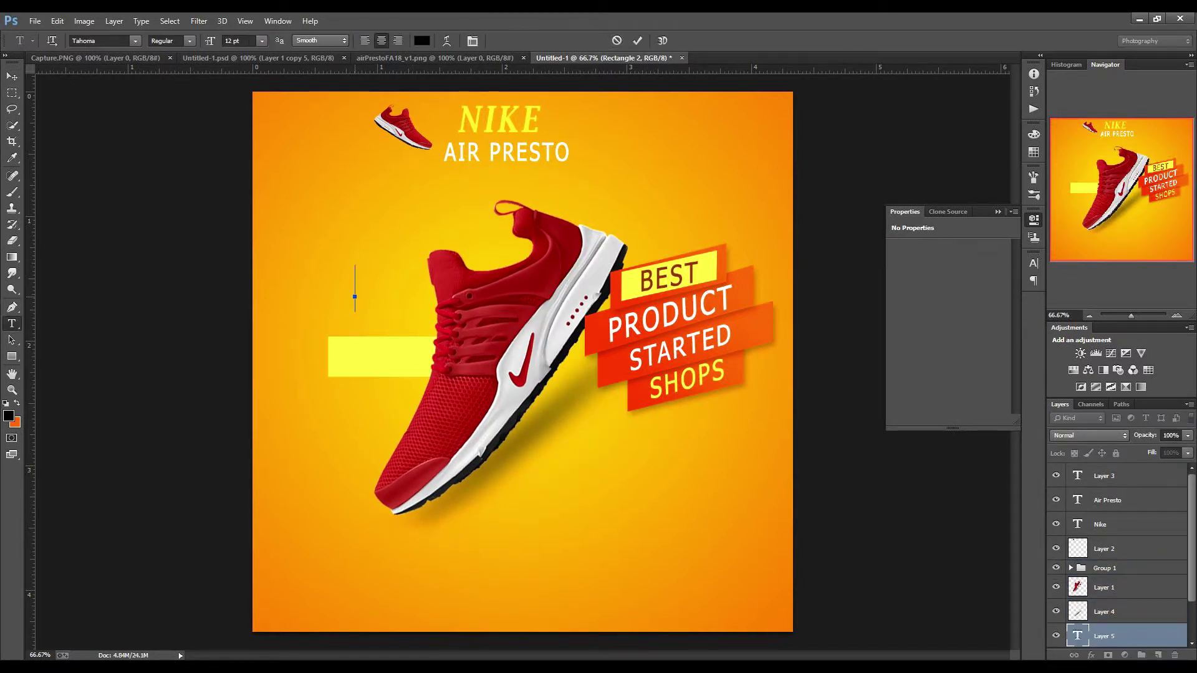
# Type PRICE 2999 and set it in Source Sans Pro Bold.
pyautogui.write('PRICE')
pyautogui.write('2999')
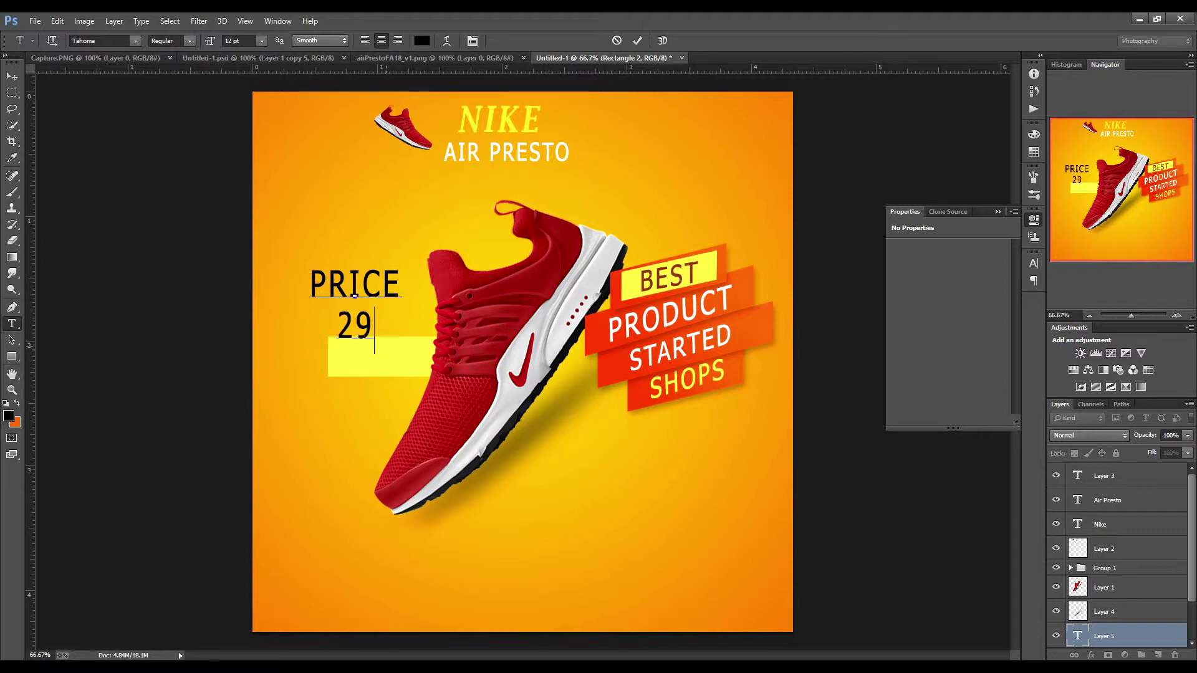
pyautogui.moveTo(393, 340); pyautogui.dragTo(309, 285)
pyautogui.press('Down')
pyautogui.press('Down')
pyautogui.press('Down')
pyautogui.press('Down')
pyautogui.press('Down')
pyautogui.press('Down')
pyautogui.press('Down')
pyautogui.press('Down')
pyautogui.press('Down')
pyautogui.press('Down')
pyautogui.press('Down')
pyautogui.press('Down')
pyautogui.press('Down')
pyautogui.click(134, 40)
pyautogui.press('Up')
pyautogui.press('Up')
pyautogui.press('Up')
pyautogui.press('Up')
pyautogui.press('Up')
pyautogui.press('Up')
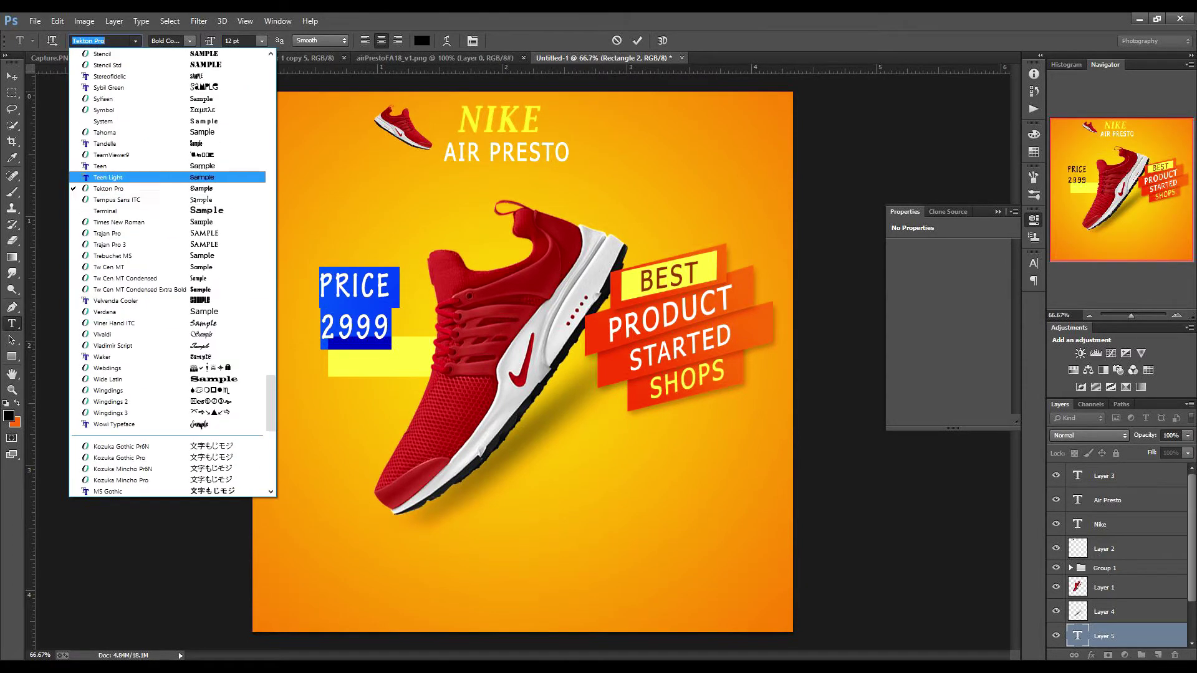
pyautogui.press('Up')
pyautogui.press('Up')
pyautogui.press('Up')
pyautogui.press('Up')
pyautogui.press('Up')
pyautogui.press('Up')
pyautogui.press('Up')
pyautogui.press('Up')
pyautogui.press('Up')
pyautogui.press('Up')
pyautogui.press('Up')
pyautogui.press('Up')
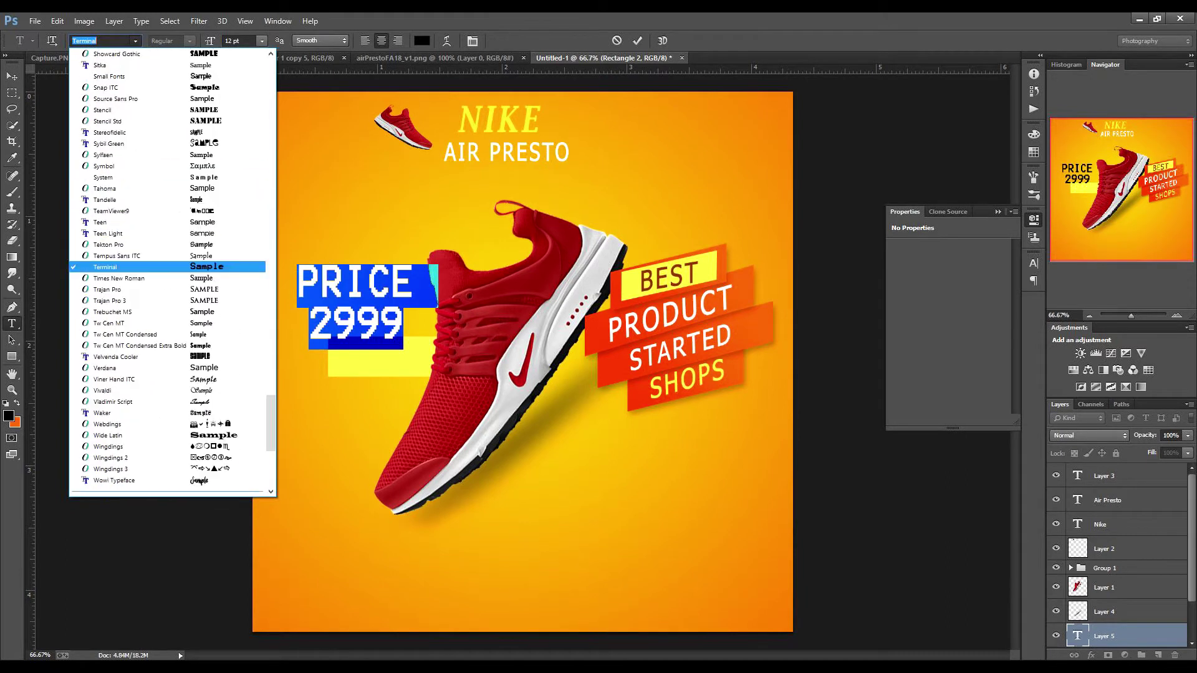
pyautogui.press('Return')
pyautogui.press('Tab')
pyautogui.press('Down')
pyautogui.press('Down')
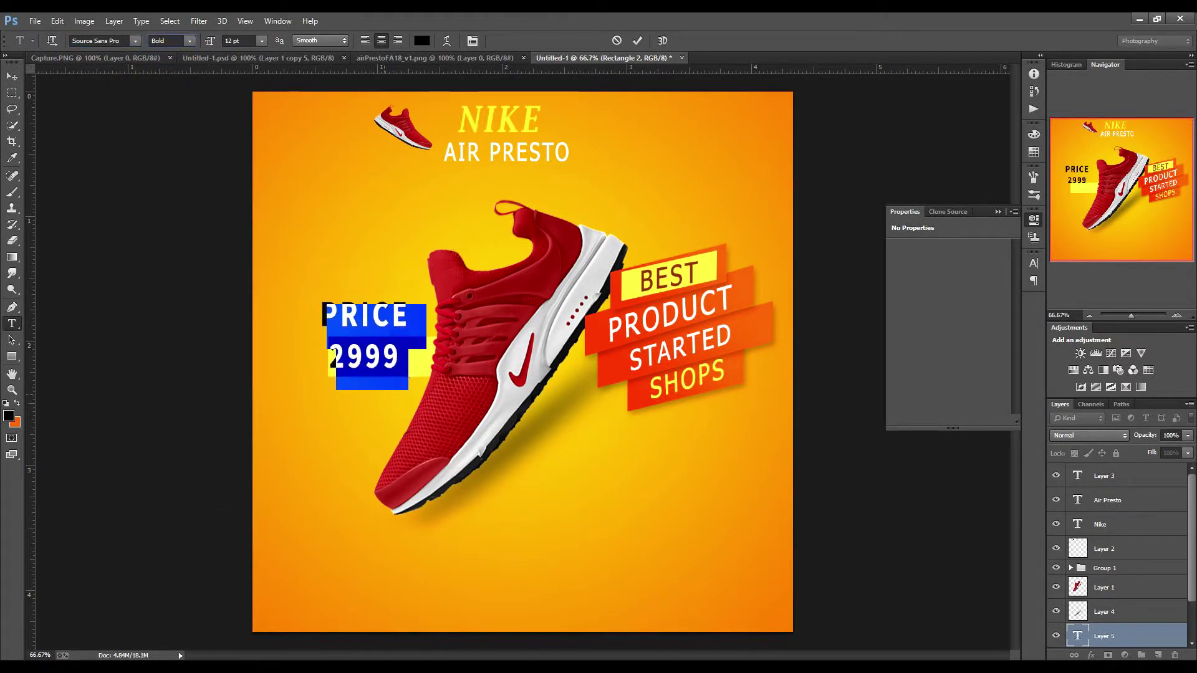
# Shrink the PRICE line to 9 pt and tighten the leading above 2999.
pyautogui.click(1034, 263)
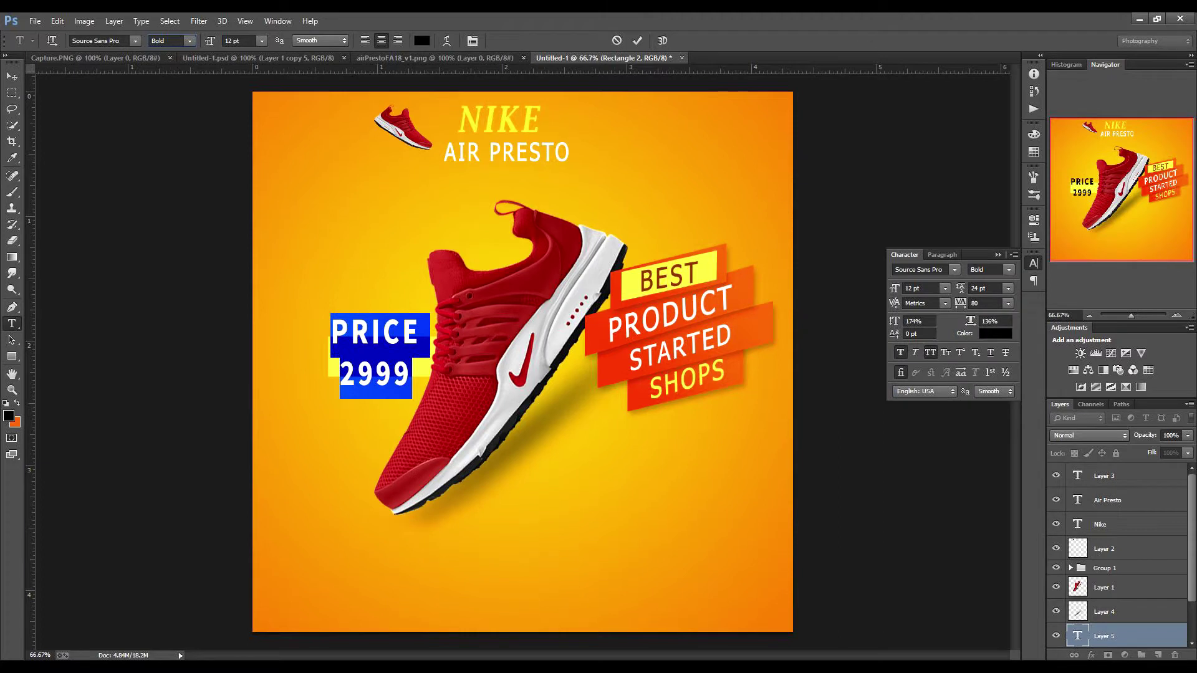
pyautogui.press('Down')
pyautogui.press('Down')
pyautogui.press('Down')
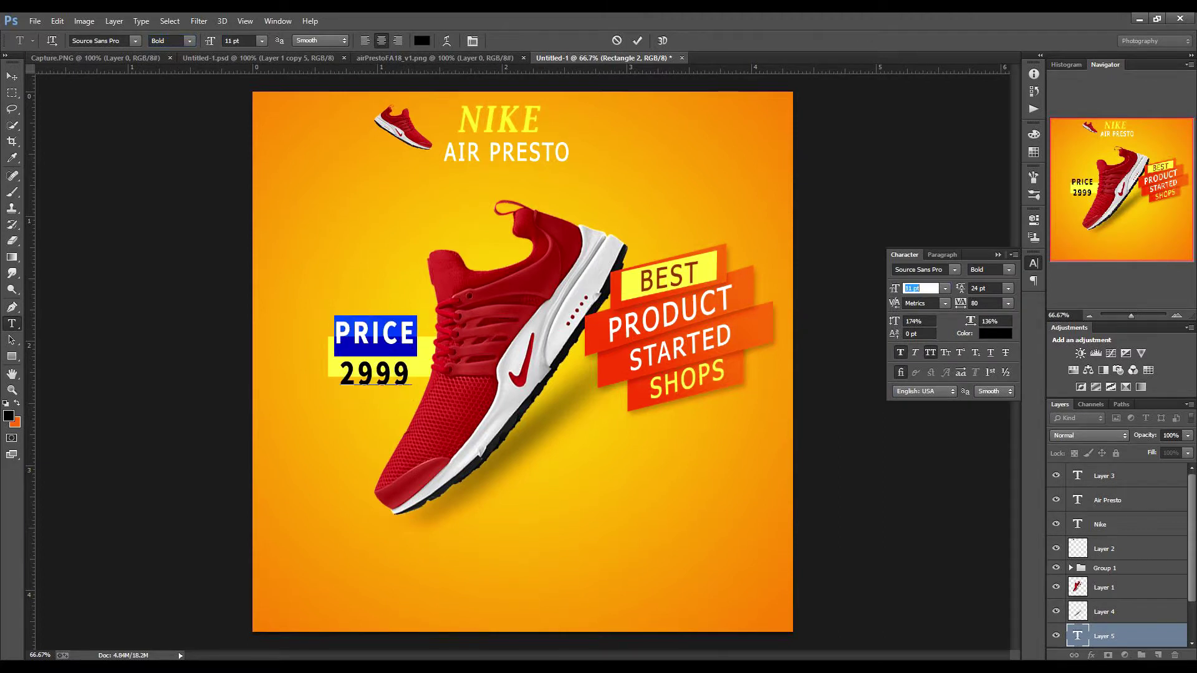
pyautogui.press('Down')
pyautogui.press('Down')
pyautogui.press('Down')
pyautogui.press('Down')
pyautogui.press('Down')
pyautogui.press('Down')
pyautogui.press('Down')
pyautogui.press('Down')
pyautogui.press('Down')
pyautogui.press('Up')
pyautogui.press('Up')
pyautogui.press('Up')
pyautogui.hotkey('ctrl', 'Return')
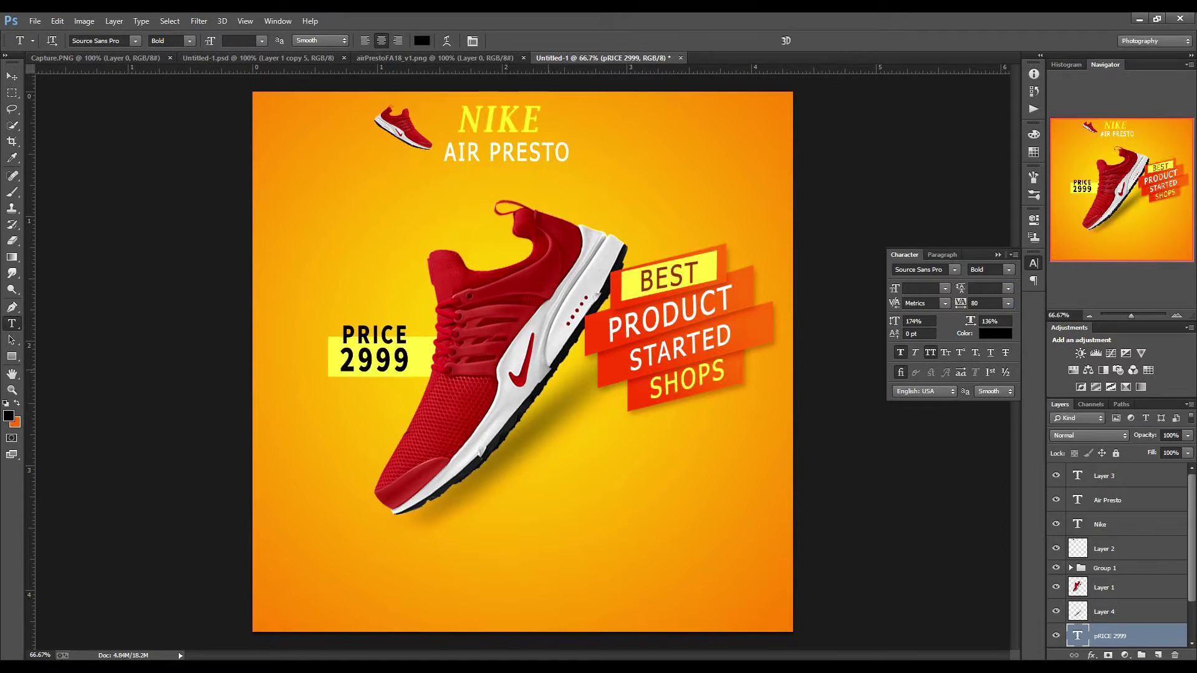
# Colour the price text dark brown #8c3600.
pyautogui.doubleClick(1077, 636)
pyautogui.click(422, 41)
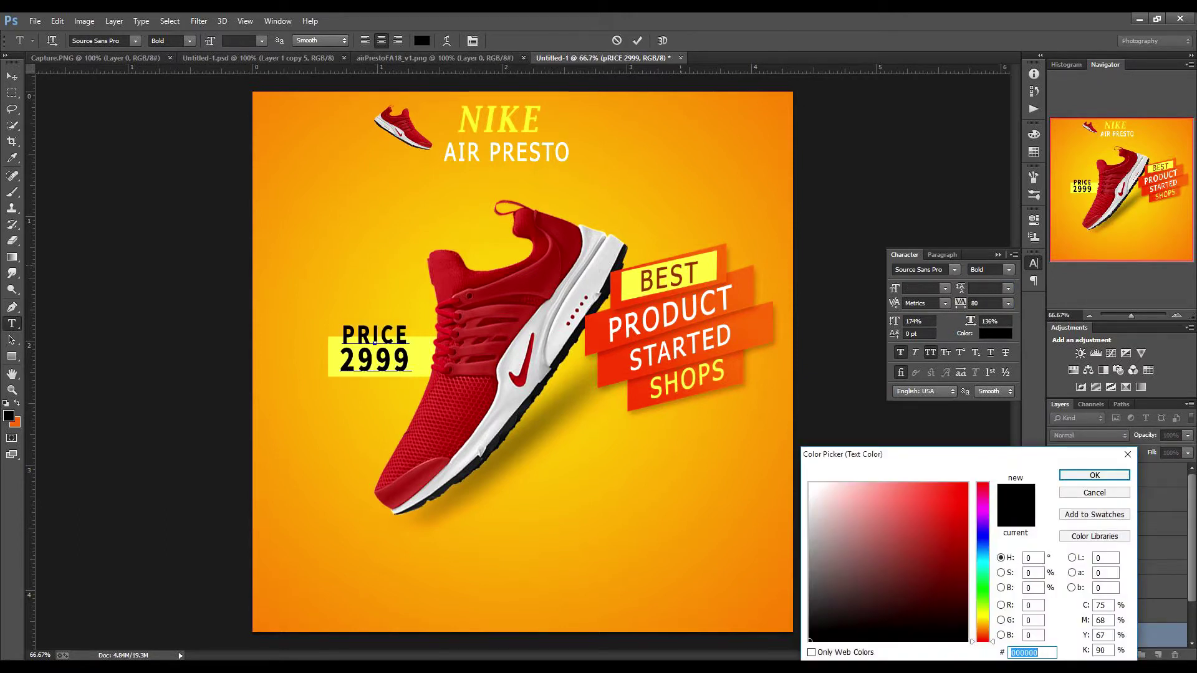
pyautogui.write('8c3600')
pyautogui.press('Return')
# Set 2999 to 16 pt with 22 pt leading and append the /- suffix.
pyautogui.click(378, 354)
pyautogui.moveTo(379, 373); pyautogui.dragTo(413, 373)
pyautogui.click(920, 288)
pyautogui.write('16')
pyautogui.press('Return')
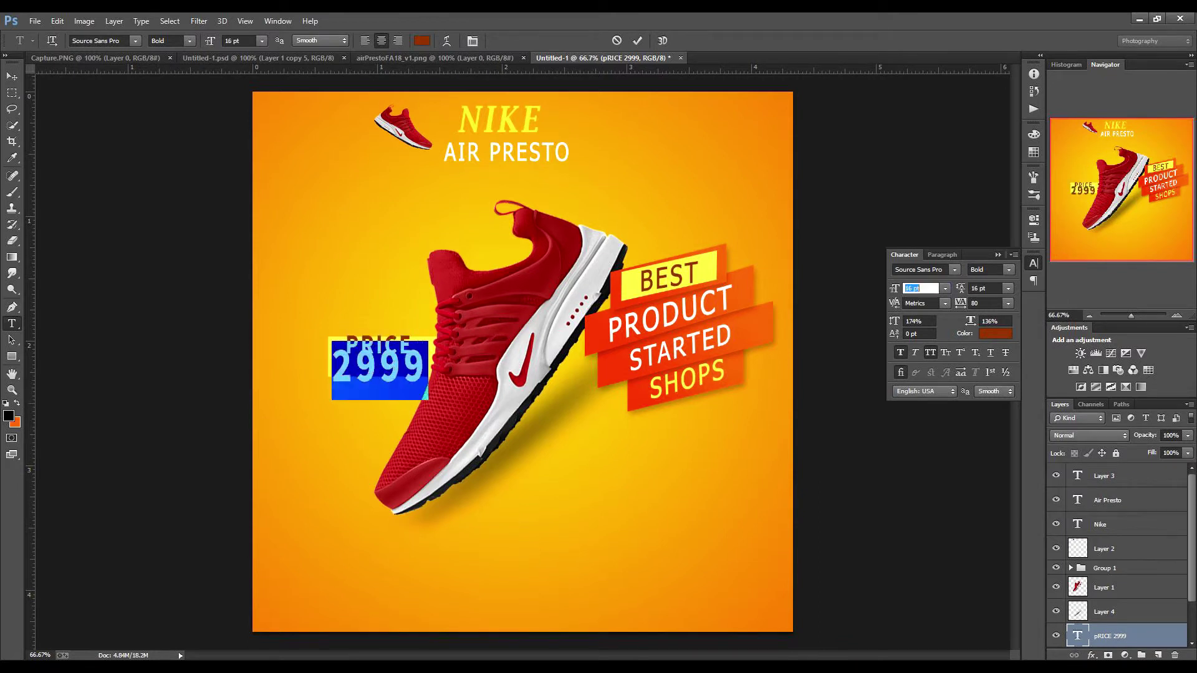
pyautogui.hotkey('alt', 'Down')
pyautogui.hotkey('alt', 'Down')
pyautogui.hotkey('alt', 'Down')
pyautogui.press('Right')
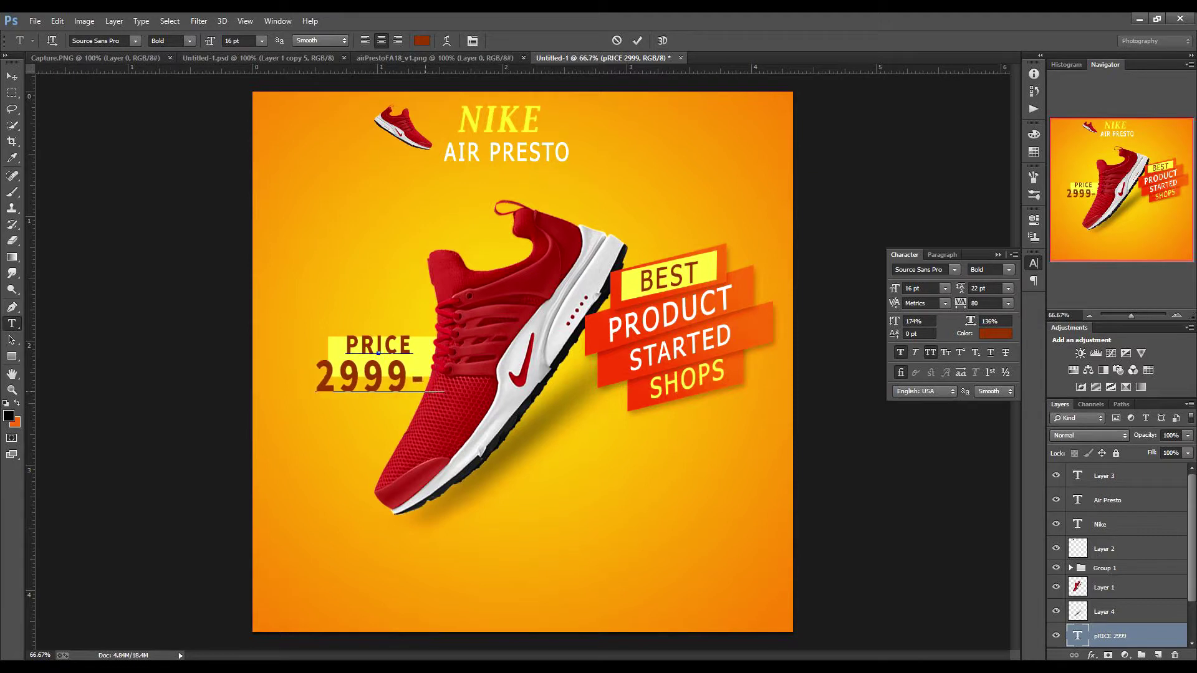
pyautogui.write('/')
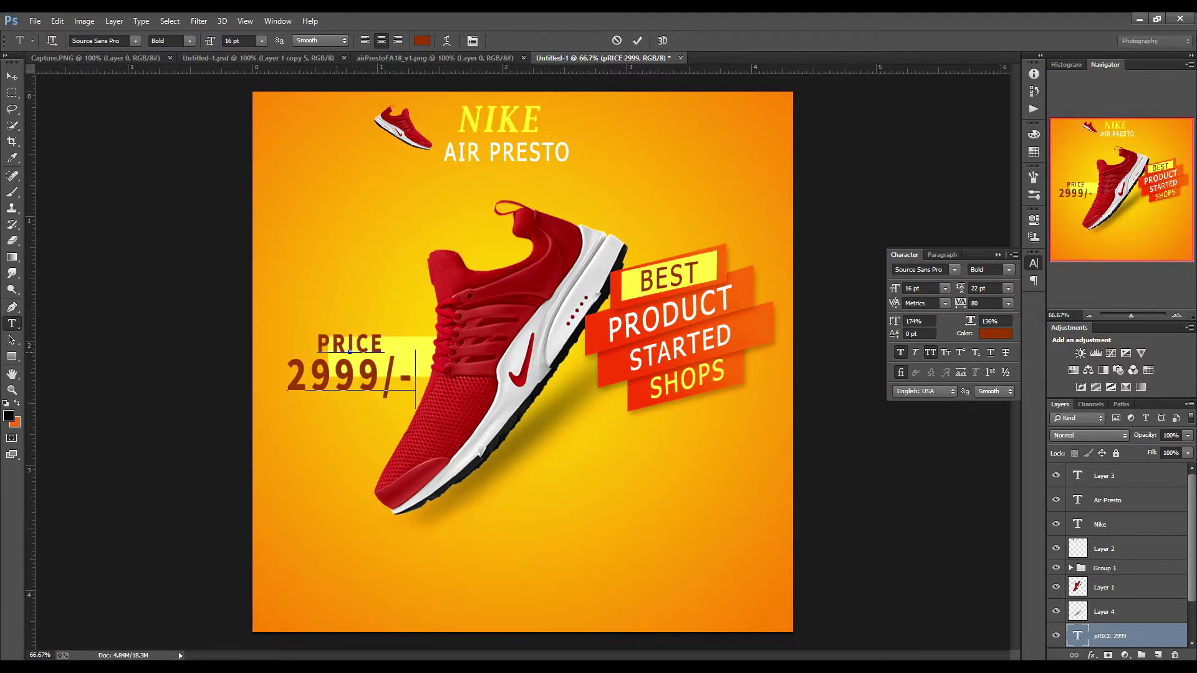
# Rescale the price text to fit the yellow bar.
pyautogui.hotkey('ctrl', 'shift', 'Home')
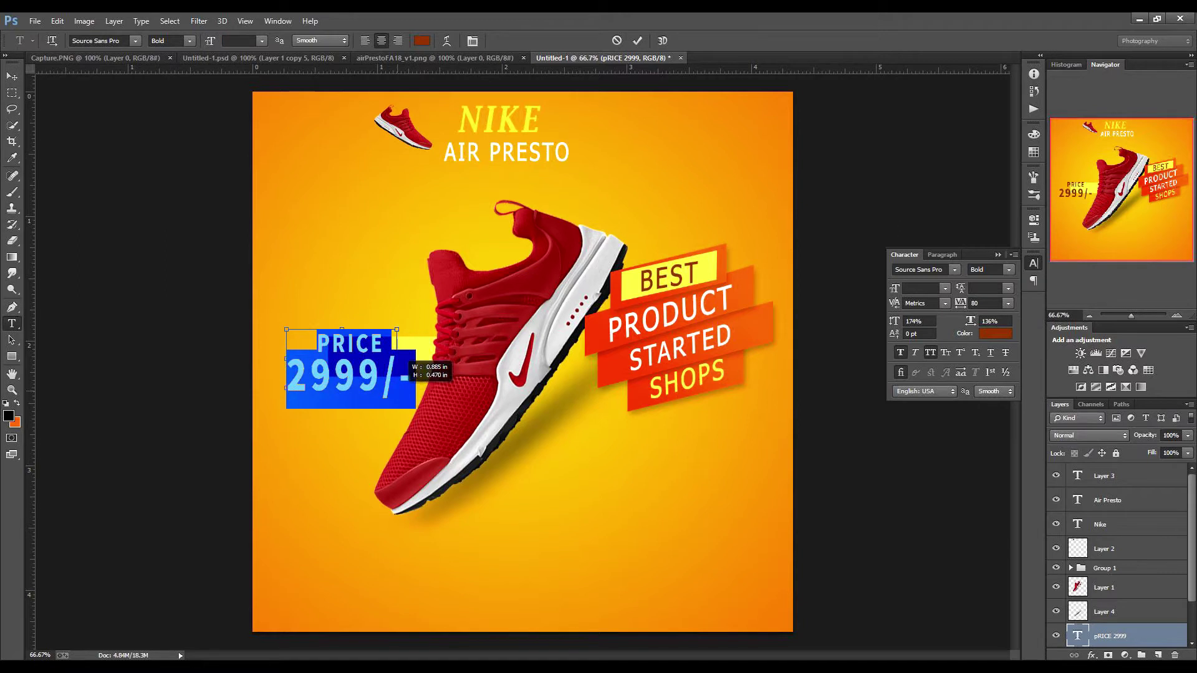
pyautogui.moveTo(399, 361); pyautogui.dragTo(412, 354)
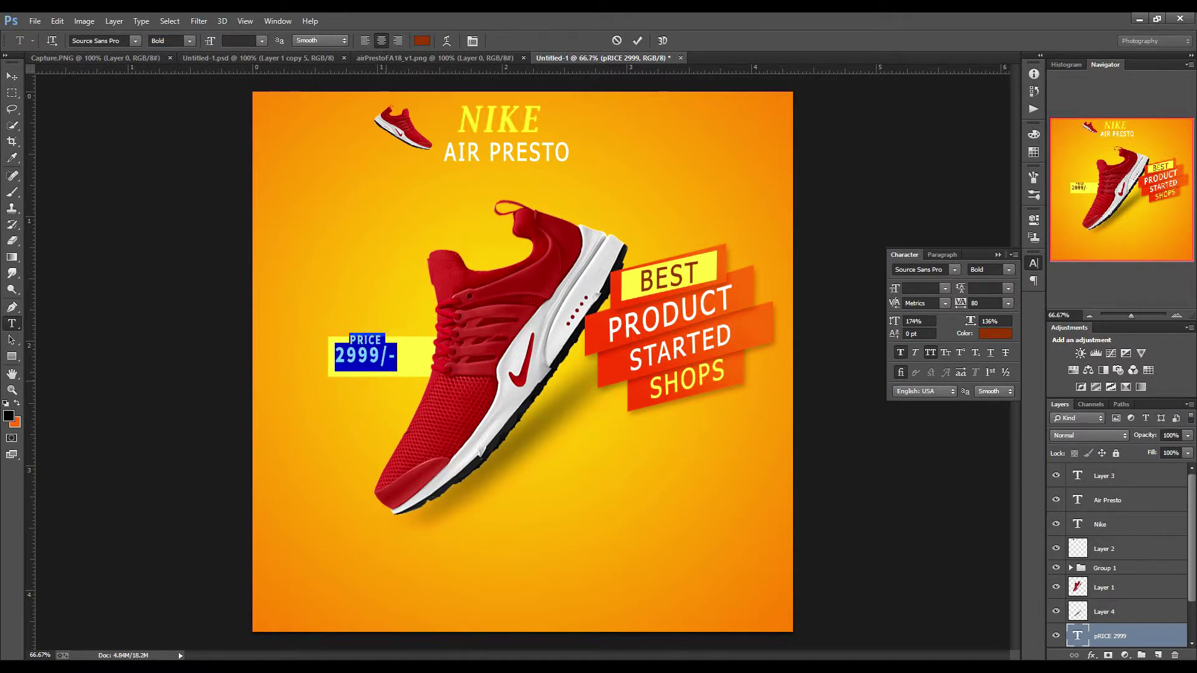
pyautogui.click(337, 362)
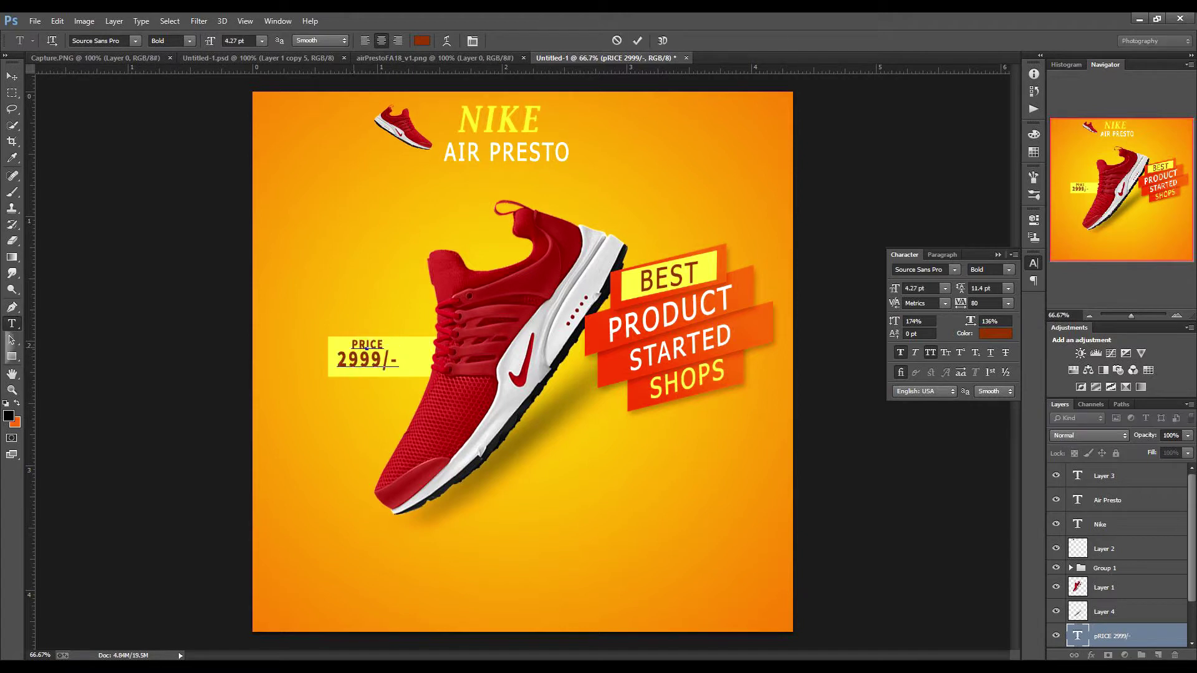
pyautogui.moveTo(406, 374); pyautogui.dragTo(418, 376)
pyautogui.click(995, 333)
pyautogui.click(1084, 473)
# Select the price text with the yellow bar and nudge both right.
pyautogui.scroll(-1, 1115, 561)
pyautogui.keyDown('shift'); pyautogui.click(1110, 636); pyautogui.keyUp('shift')
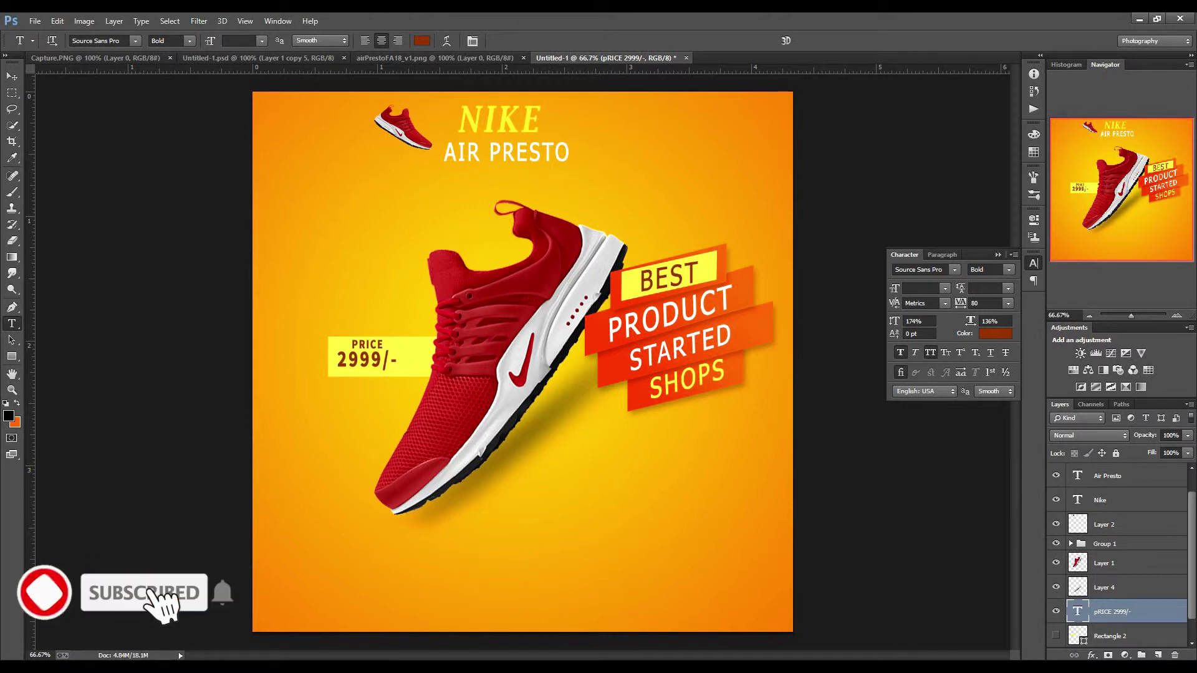
pyautogui.hotkey('shift', 'alt', ']')
pyautogui.press('v')
pyautogui.hotkey('shift', 'Right')
pyautogui.hotkey('shift', 'Right')
pyautogui.hotkey('shift', 'Right')
pyautogui.hotkey('shift', 'Right')
pyautogui.hotkey('shift', 'Right')
# Enlarge the price text slightly and reconfirm the 2999/- line's colour.
pyautogui.press('t')
pyautogui.click(358, 362)
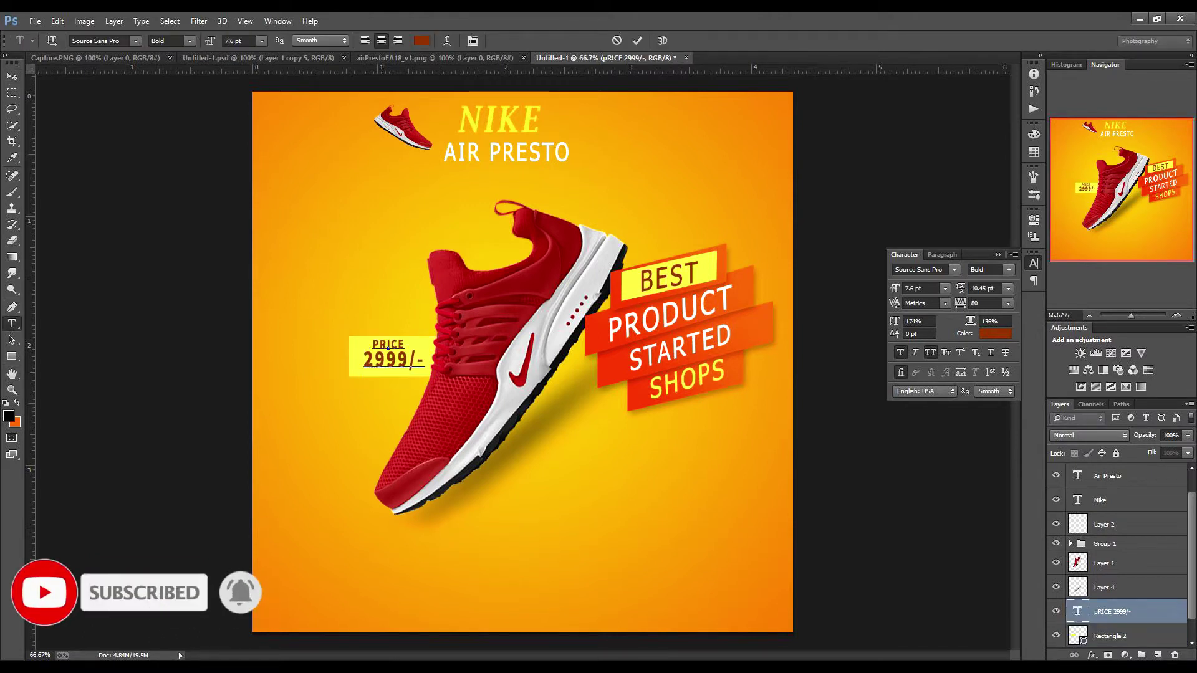
pyautogui.moveTo(424, 375); pyautogui.dragTo(430, 380)
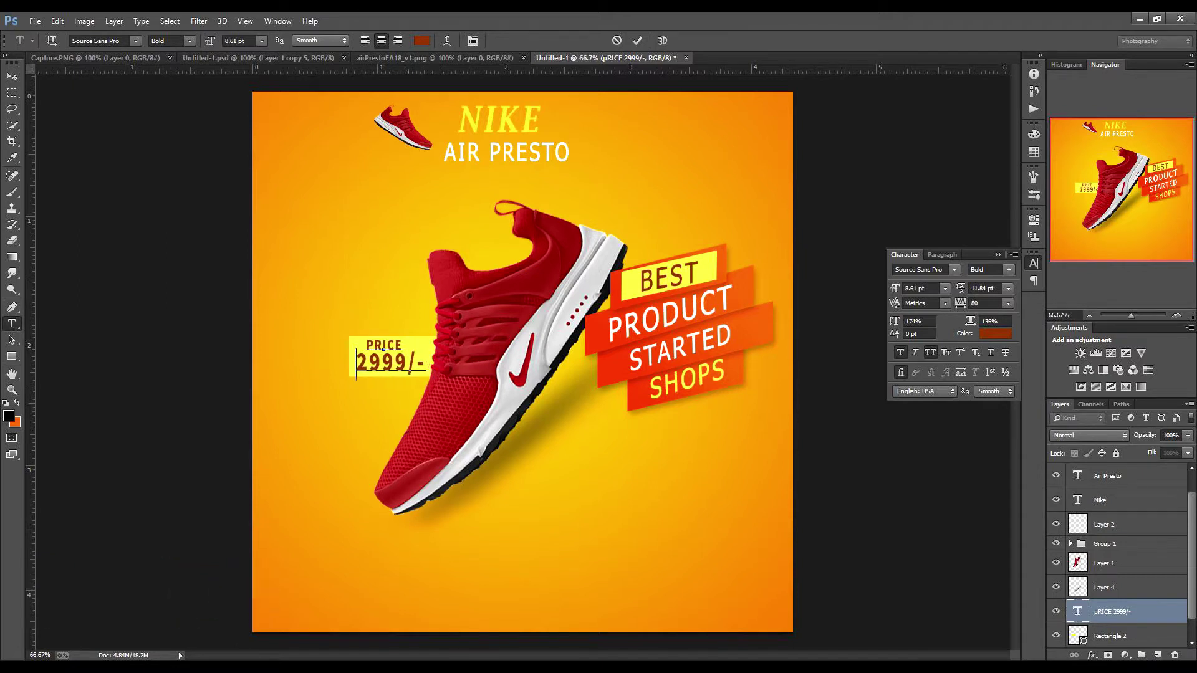
pyautogui.moveTo(357, 363); pyautogui.dragTo(427, 364)
pyautogui.click(422, 41)
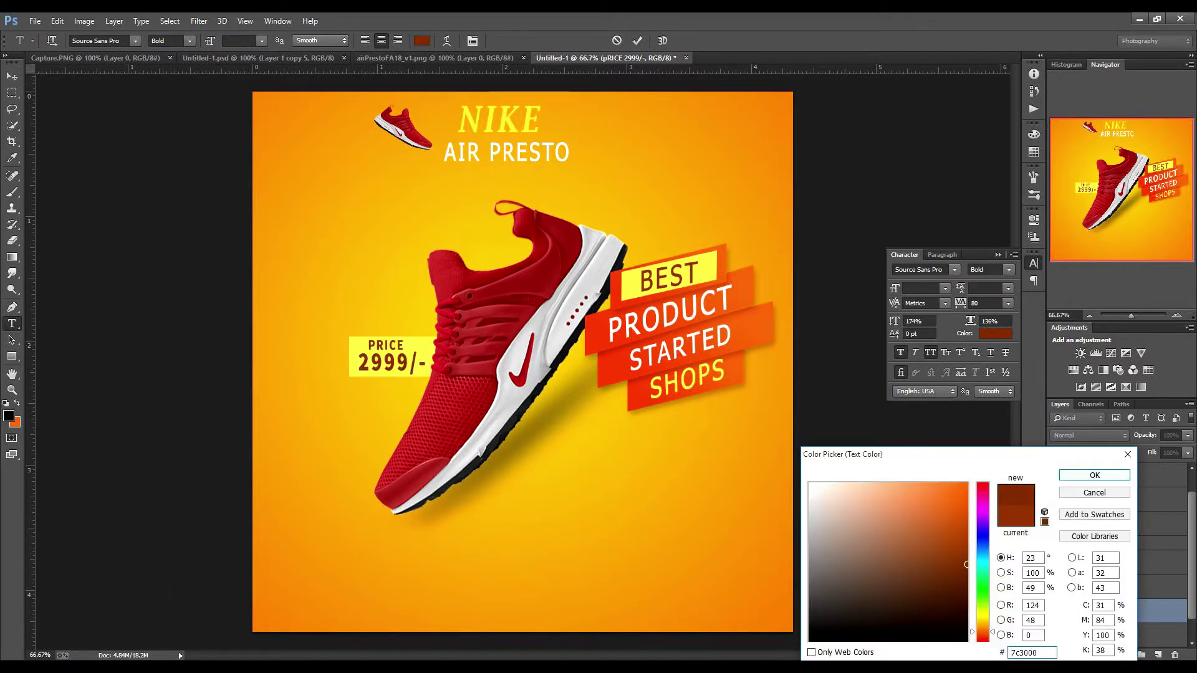
pyautogui.press('Return')
pyautogui.hotkey('ctrl', 'Return')
# Paste the tagline FEEL COMFORT IN EVERY STEP. ENJOY YOUR LIFE from the notes below the shoe.
pyautogui.press('t')
pyautogui.click(397, 555)
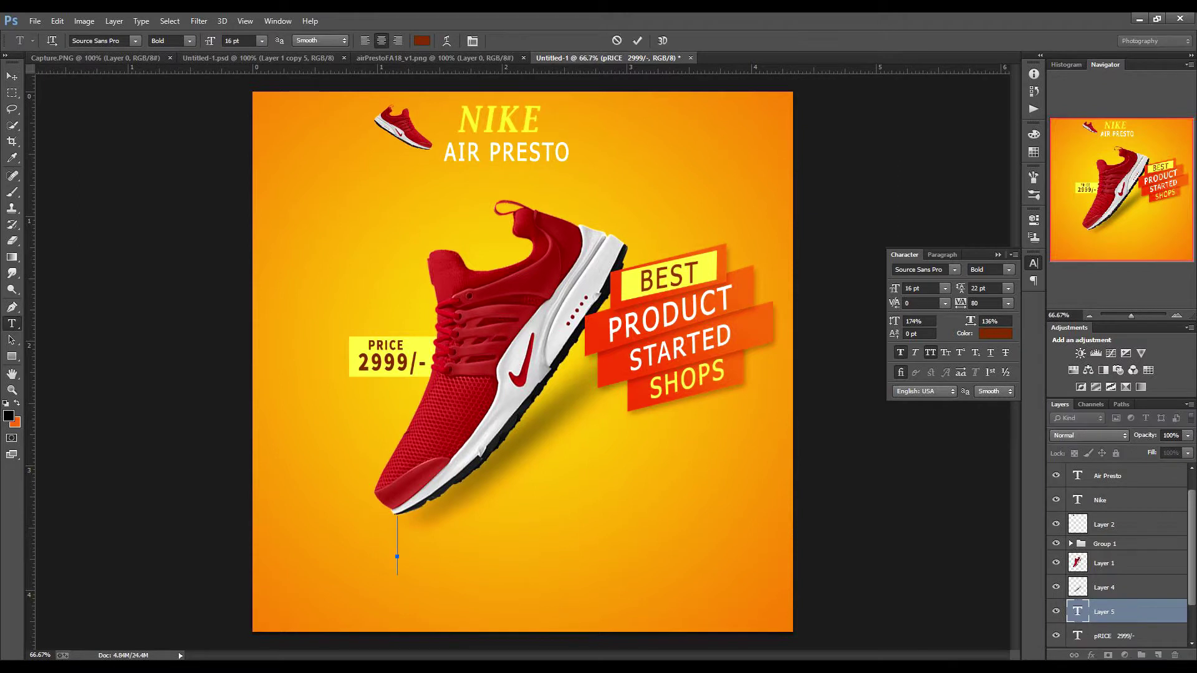
pyautogui.click(412, 617)
pyautogui.moveTo(534, 518); pyautogui.dragTo(861, 519)
pyautogui.hotkey('ctrl', 'c')
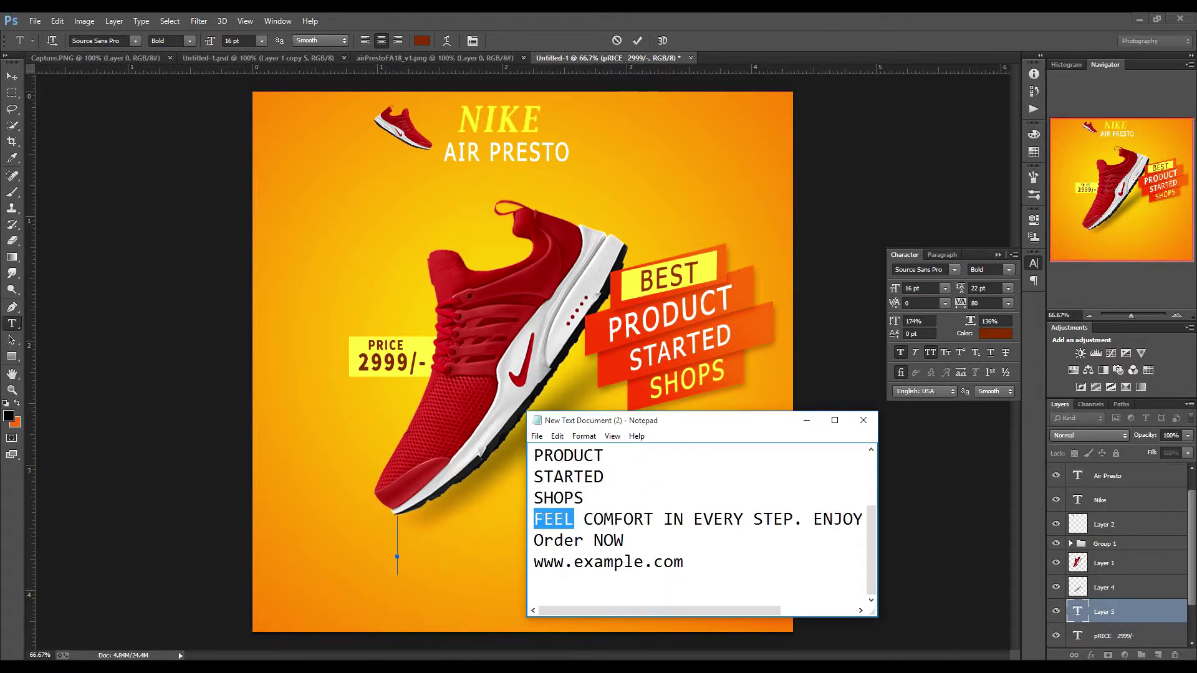
pyautogui.hotkey('alt', 'Tab')
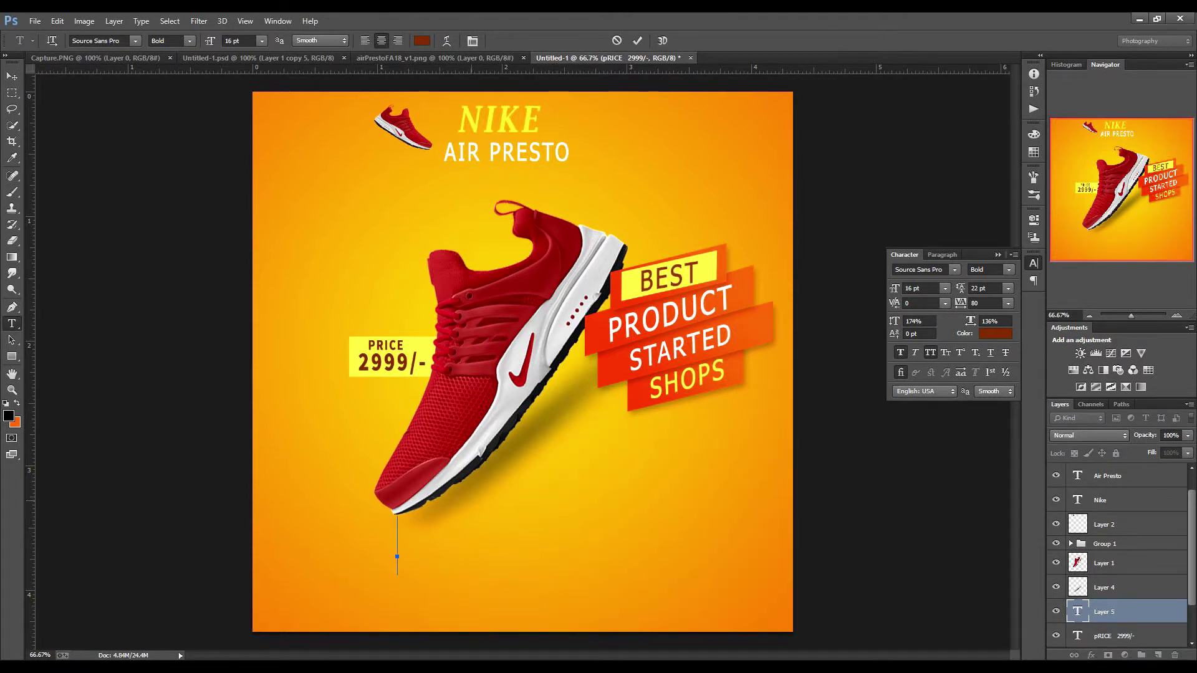
pyautogui.hotkey('ctrl', 'v')
# Shrink the tagline to the poster width, colour it #9d0512, and nudge it into place.
pyautogui.moveTo(797, 549); pyautogui.dragTo(760, 571)
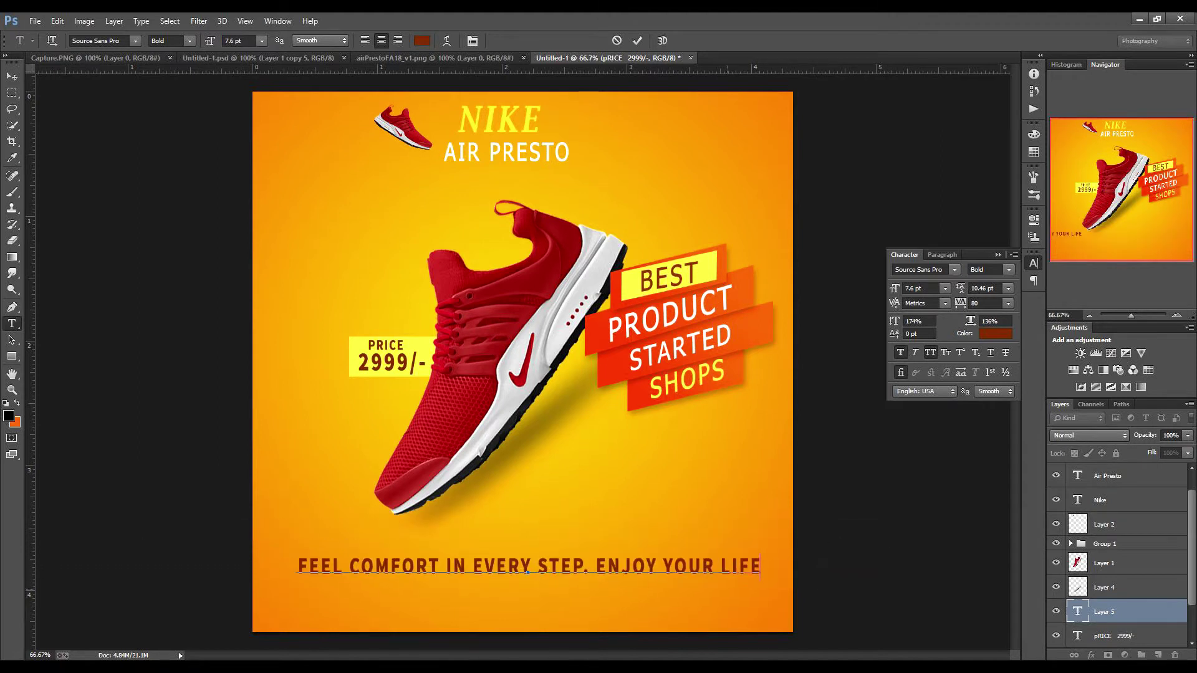
pyautogui.moveTo(760, 571); pyautogui.dragTo(725, 571)
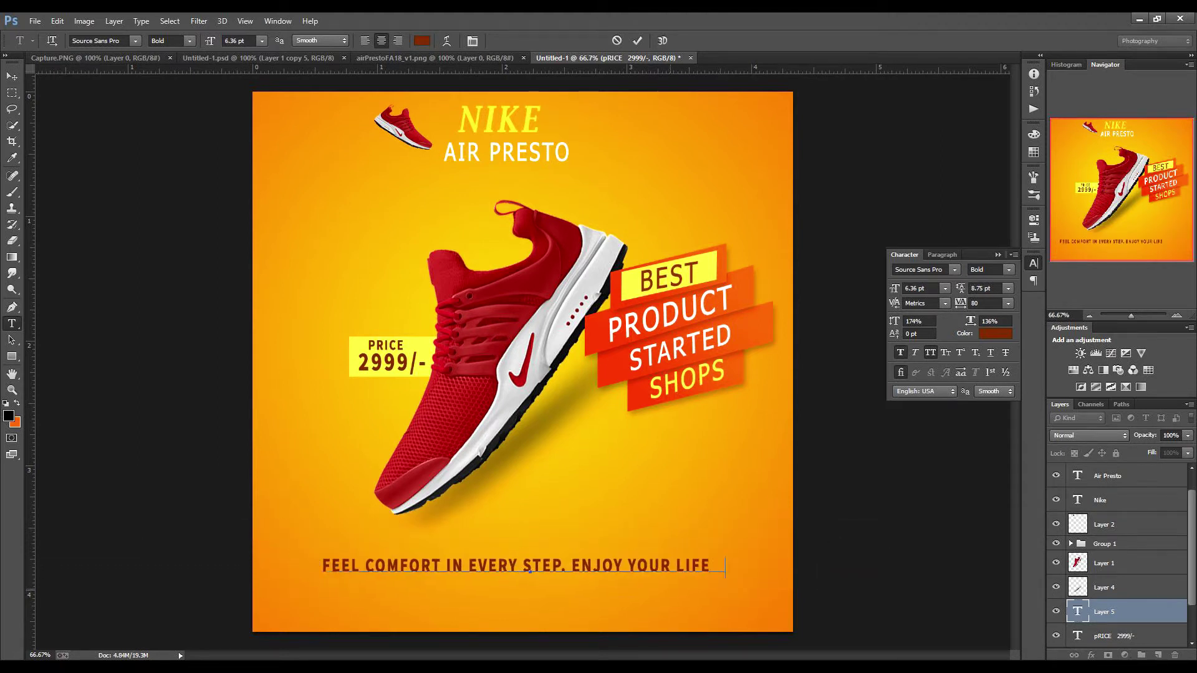
pyautogui.hotkey('ctrl', 'a')
pyautogui.click(421, 40)
pyautogui.write('ae16249d0512')
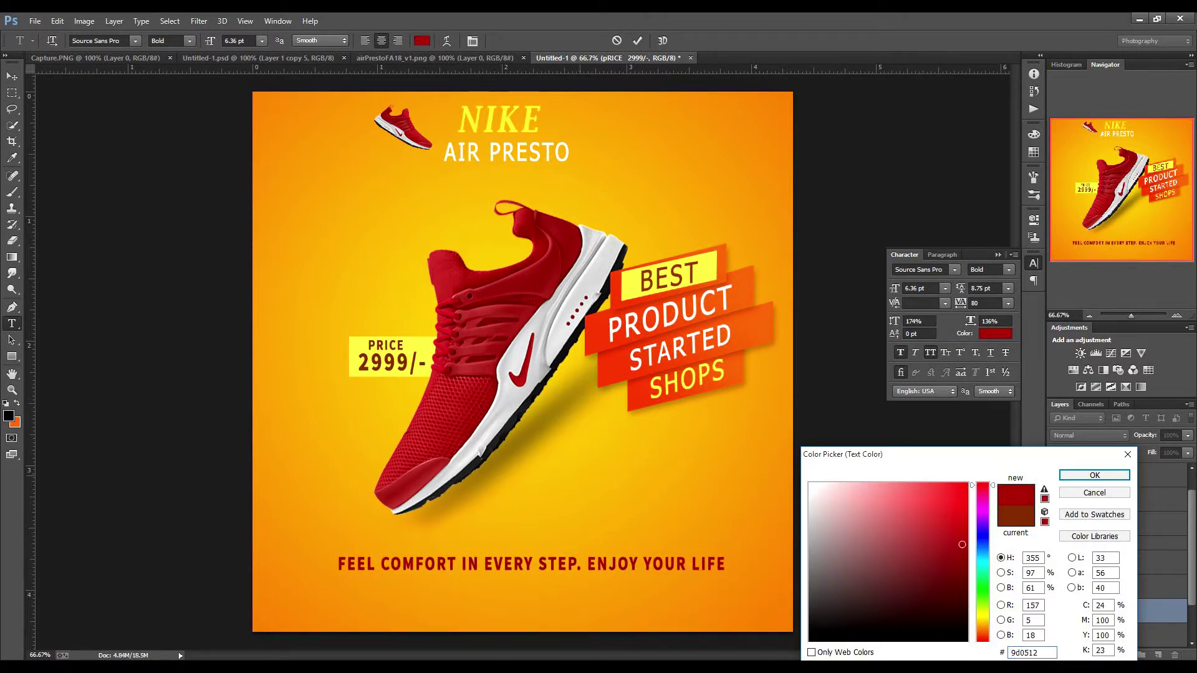
pyautogui.press('Return')
pyautogui.hotkey('ctrl', 'Return')
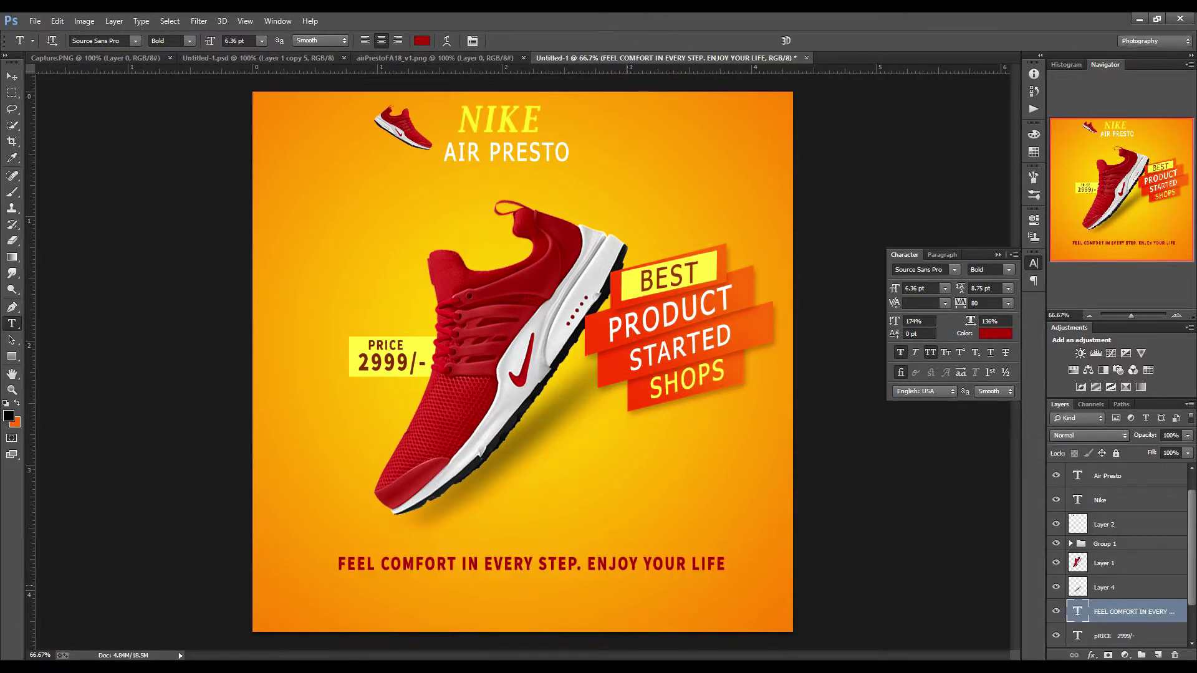
pyautogui.press('v')
pyautogui.moveTo(530, 531); pyautogui.dragTo(528, 527)
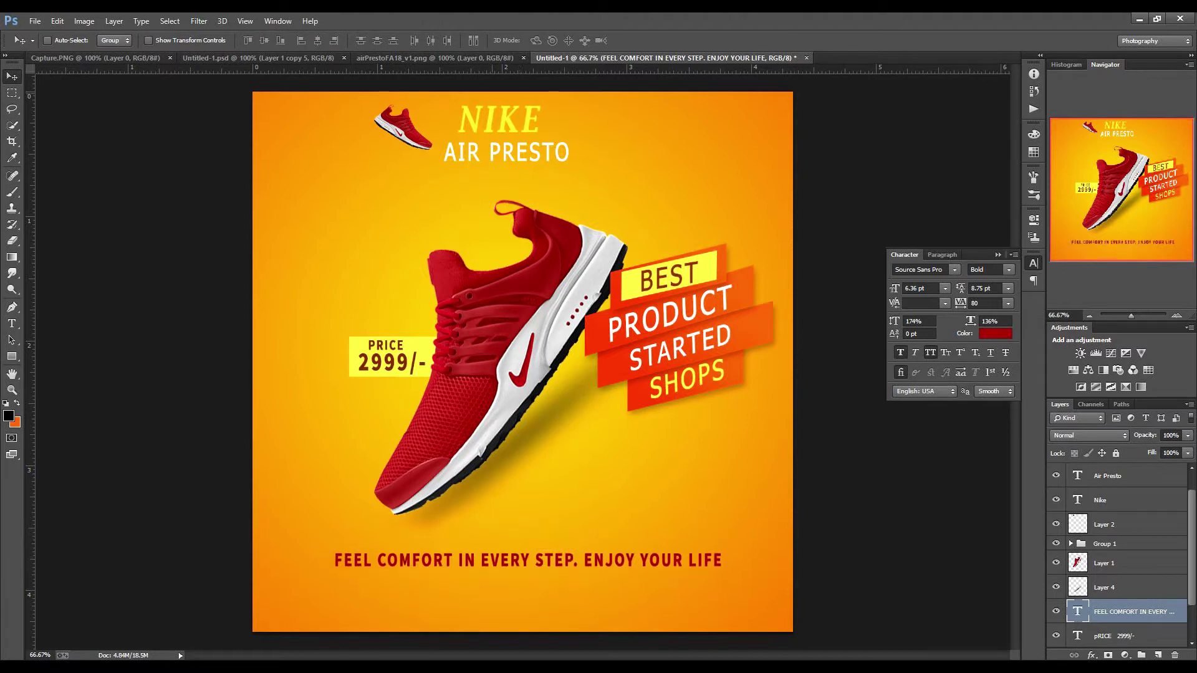
# Skew and widen the shoe's shadow layer, shifting it left and up.
pyautogui.hotkey('alt', ']')
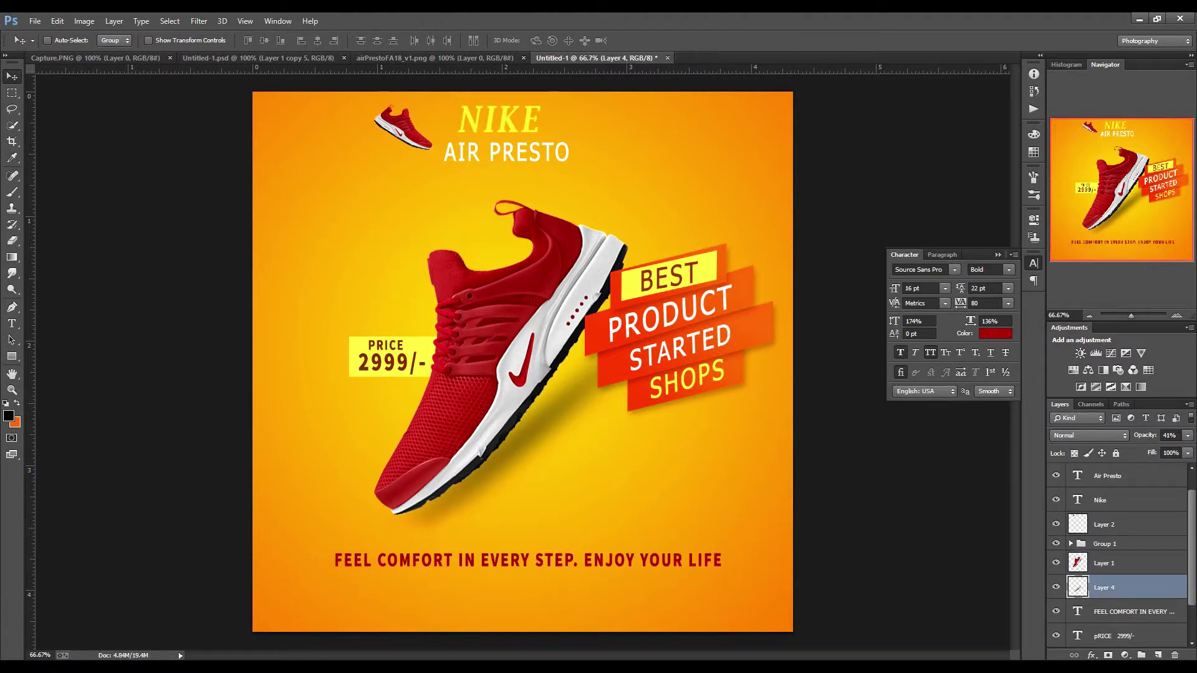
pyautogui.hotkey('ctrl', 't')
pyautogui.moveTo(784, 405); pyautogui.dragTo(881, 493)
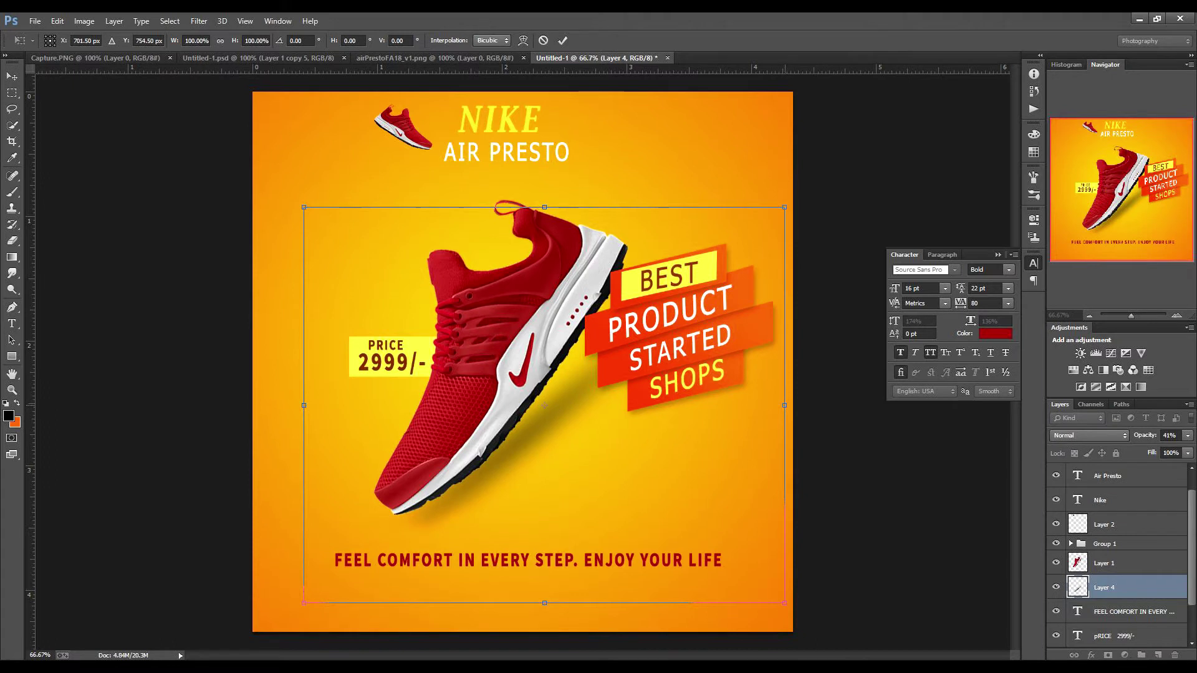
pyautogui.moveTo(674, 508); pyautogui.dragTo(636, 482)
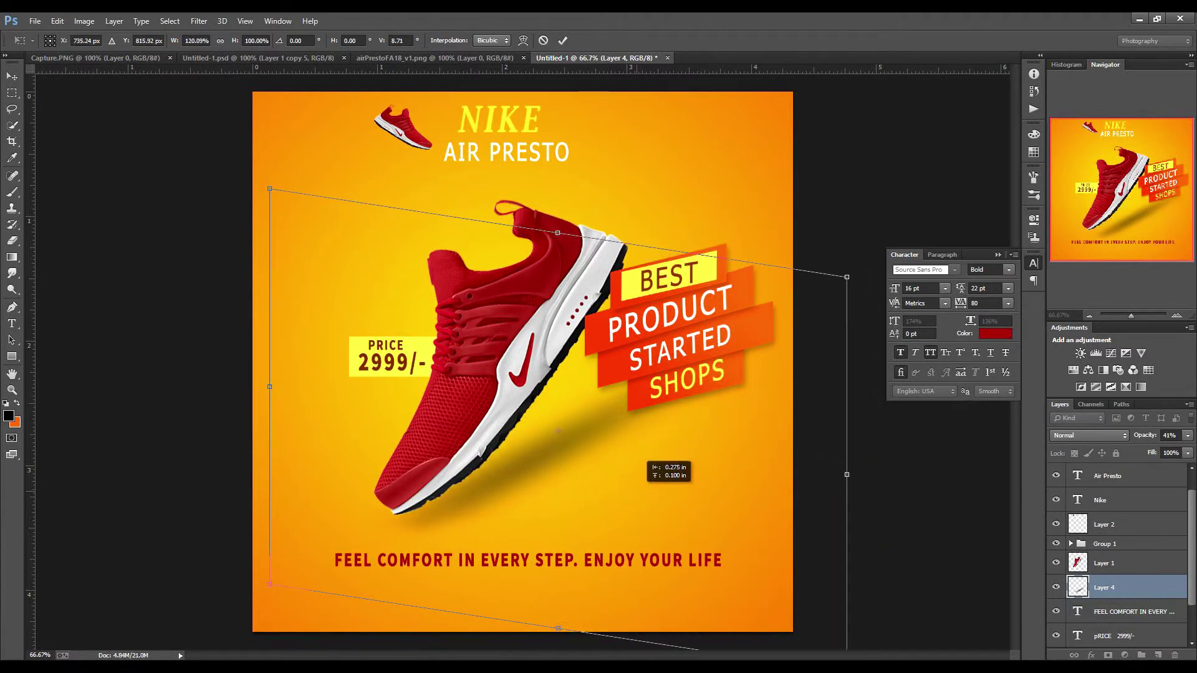
pyautogui.click(562, 41)
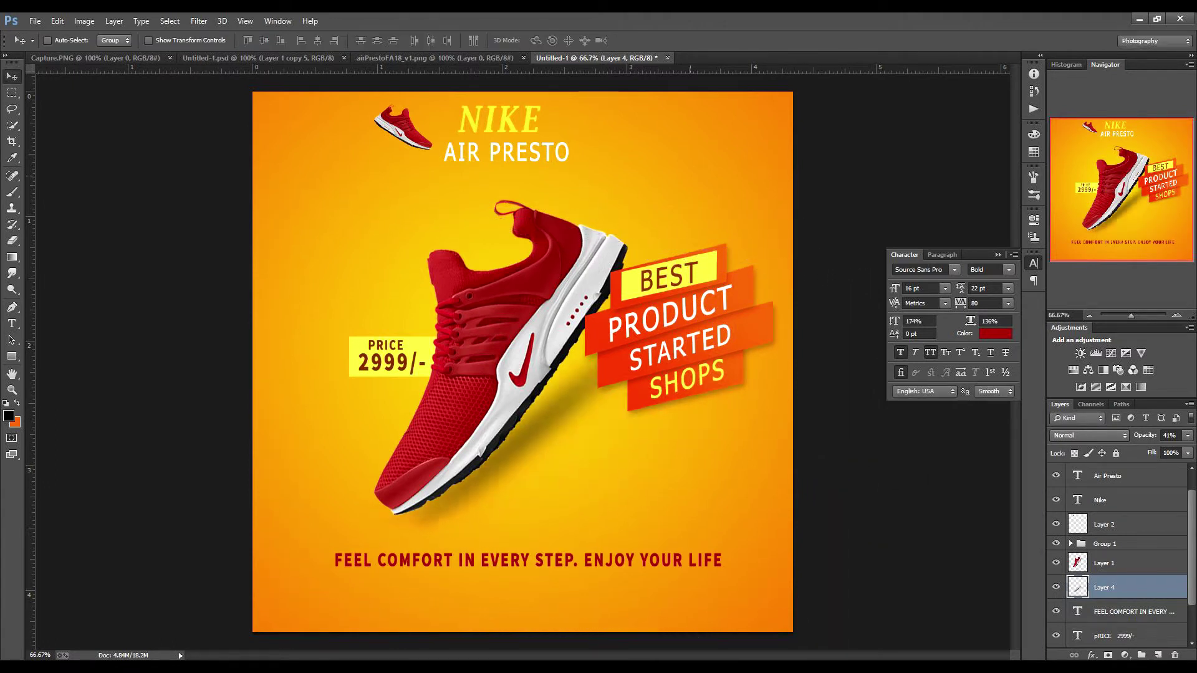
# Tilt the shadow about 6 degrees, nudge it into place, and lower its opacity to 26%.
pyautogui.hotkey('ctrl', 't')
pyautogui.moveTo(898, 406); pyautogui.dragTo(723, 437)
pyautogui.moveTo(577, 442); pyautogui.dragTo(572, 437)
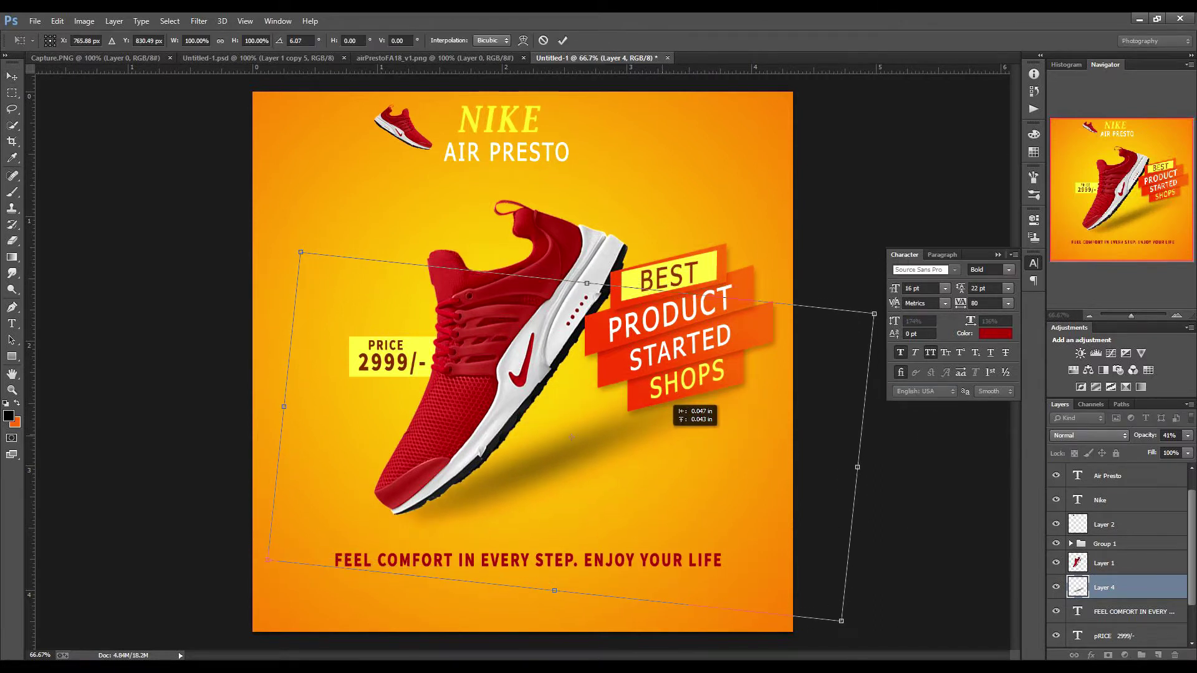
pyautogui.press('Return')
pyautogui.hotkey('ctrl', '-')
pyautogui.press('2')
pyautogui.press('6')
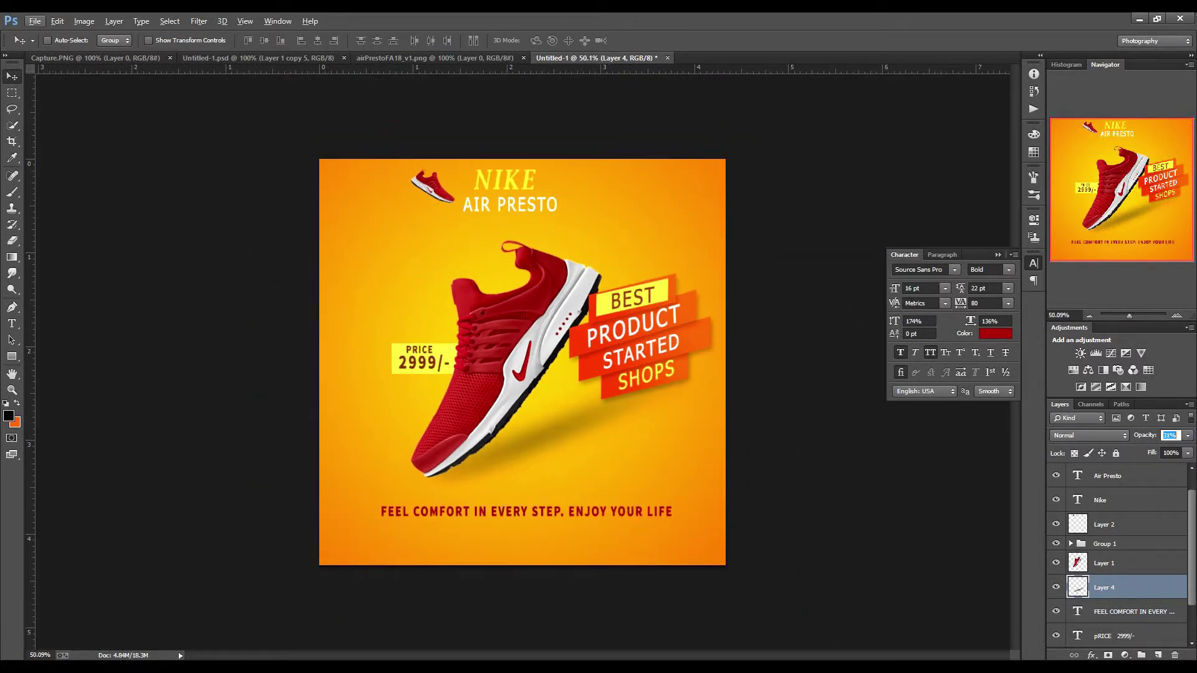
pyautogui.scroll(1, 522, 362)
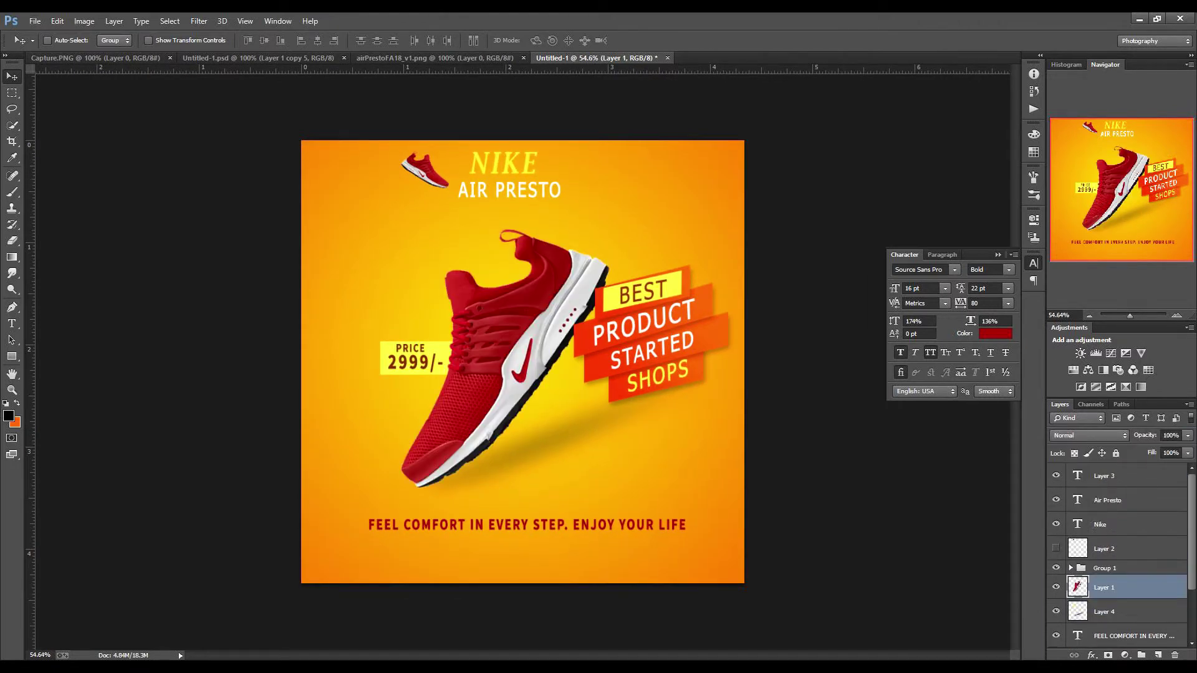
# Re-angle the small shoe logo beside NIKE and nudge it into place.
pyautogui.hotkey('ctrl', 't')
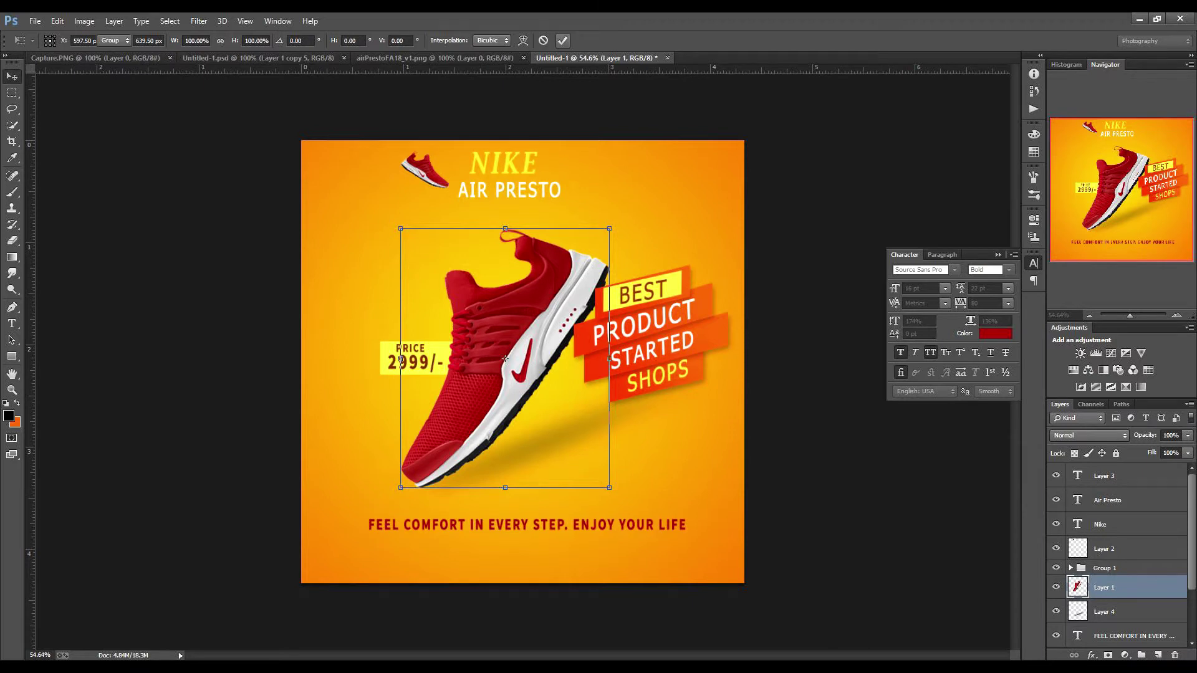
pyautogui.click(1104, 548)
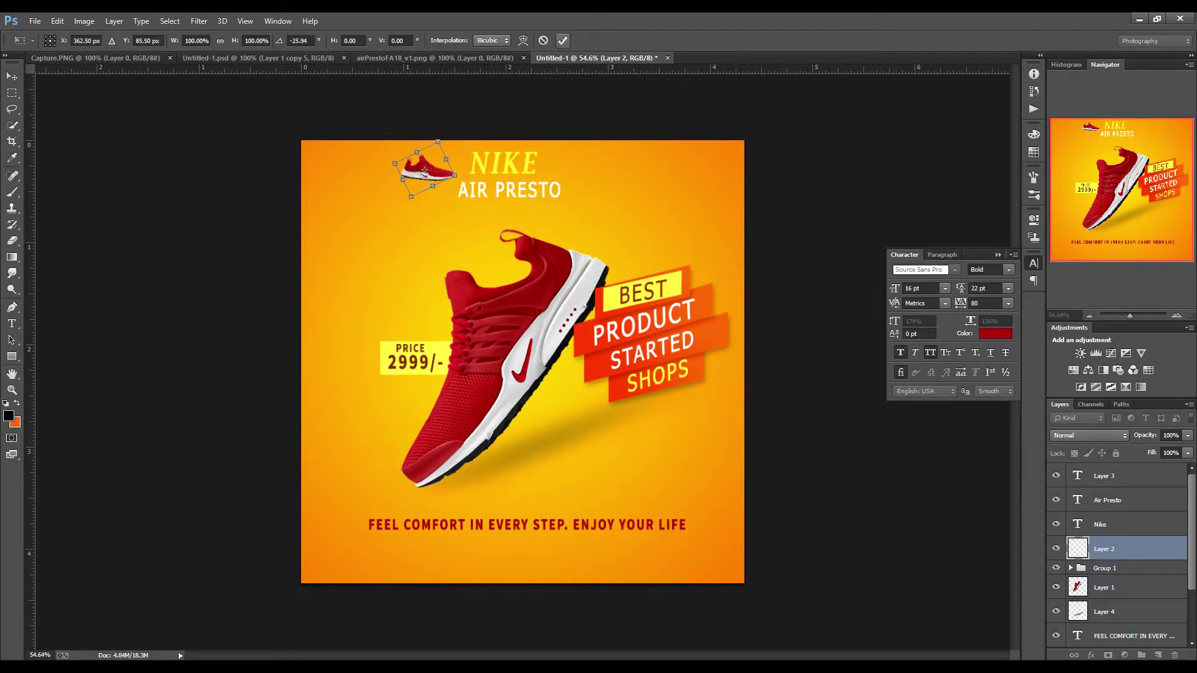
pyautogui.press('Return')
pyautogui.moveTo(436, 154); pyautogui.dragTo(441, 156)
pyautogui.hotkey('alt', ']')
pyautogui.hotkey('alt', ']')
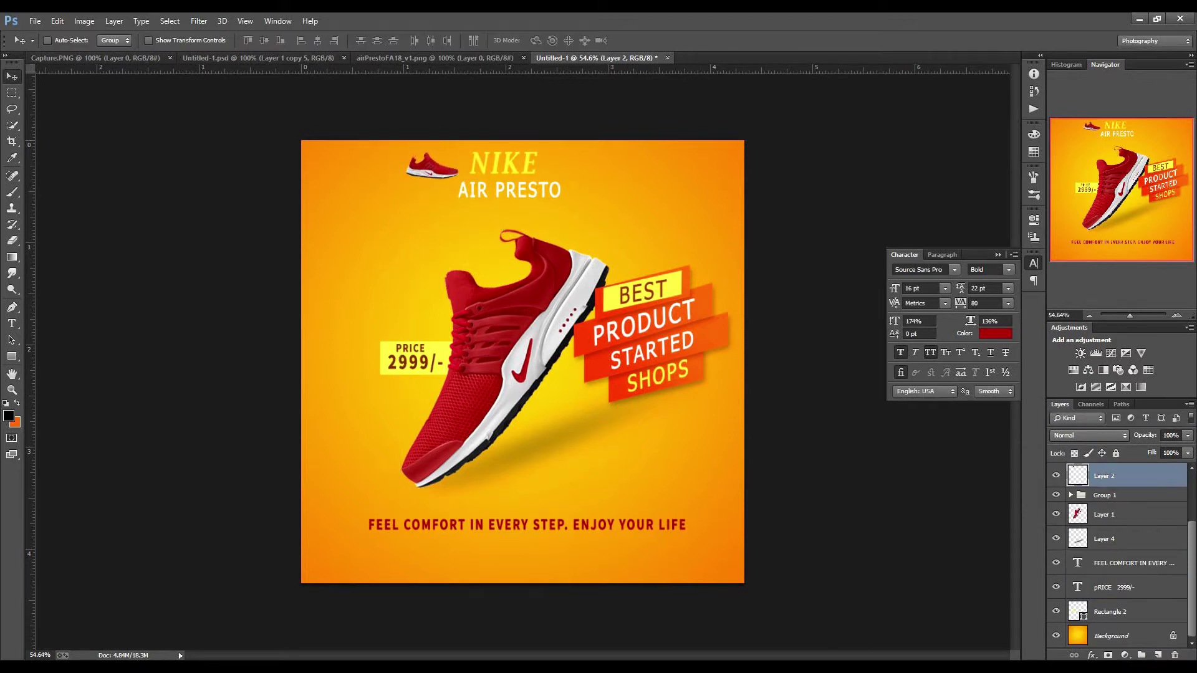
# Try a red-orange colour and Rockwell Extra Bold on AIR PRESTO, shifting it slightly up-right.
pyautogui.doubleClick(495, 197)
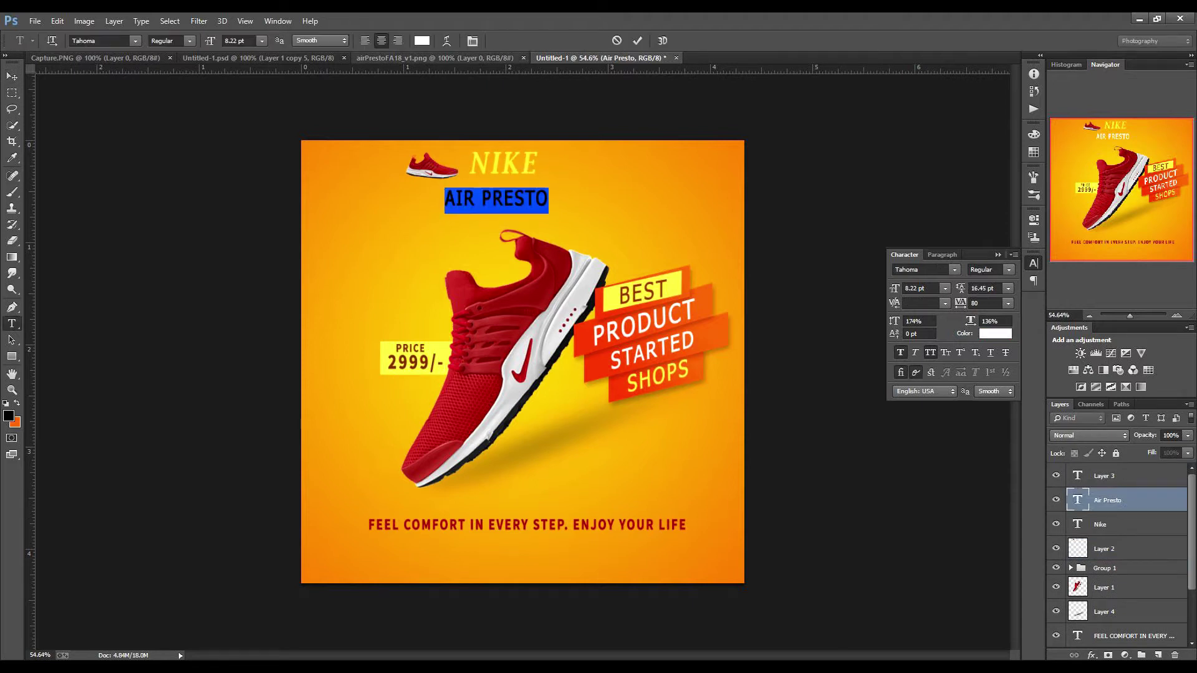
pyautogui.click(422, 40)
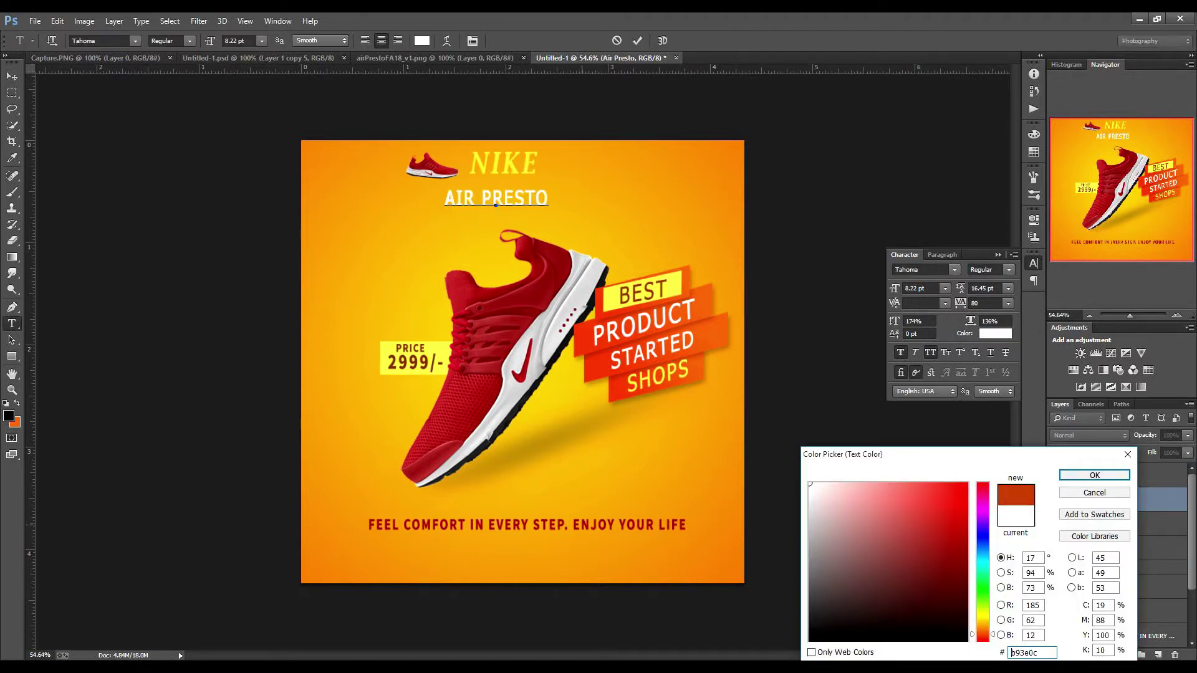
pyautogui.press('Tab')
pyautogui.press('Return')
pyautogui.click(93, 41)
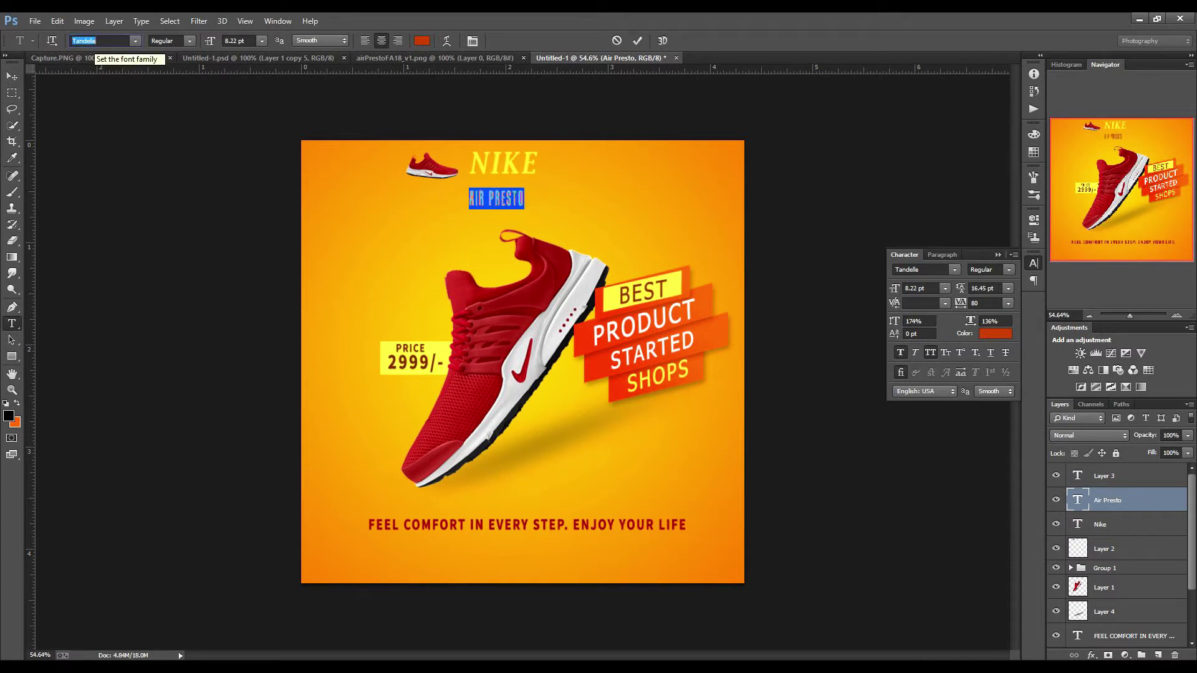
pyautogui.click(135, 41)
pyautogui.press('Up')
pyautogui.press('Up')
pyautogui.press('Up')
pyautogui.press('Up')
pyautogui.press('Up')
pyautogui.press('Up')
pyautogui.press('Up')
pyautogui.press('Up')
pyautogui.press('Up')
pyautogui.press('Return')
pyautogui.moveTo(533, 188); pyautogui.dragTo(549, 182)
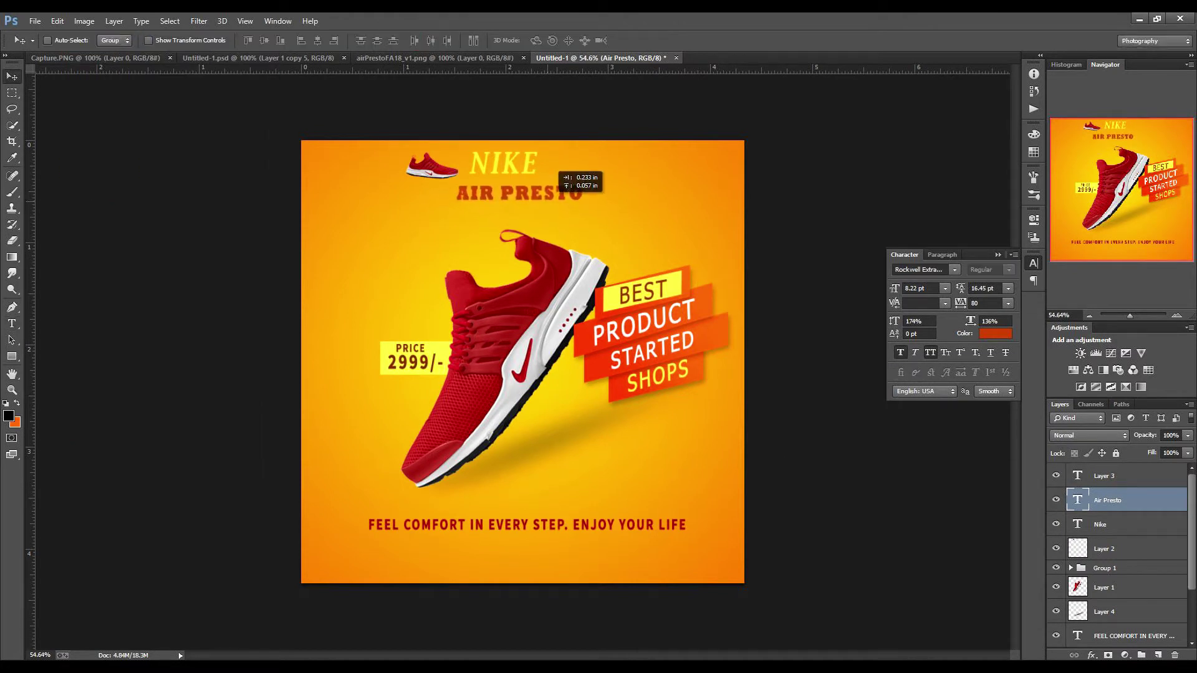
# Make AIR PRESTO white and set its font to Eras Bold ITC.
pyautogui.click(422, 40)
pyautogui.moveTo(902, 499)
pyautogui.mouseDown()
pyautogui.moveTo(921, 614)
pyautogui.moveTo(810, 483)
pyautogui.mouseUp()
pyautogui.press('Return')
pyautogui.press('Down')
pyautogui.press('Up')
pyautogui.press('Up')
pyautogui.press('Up')
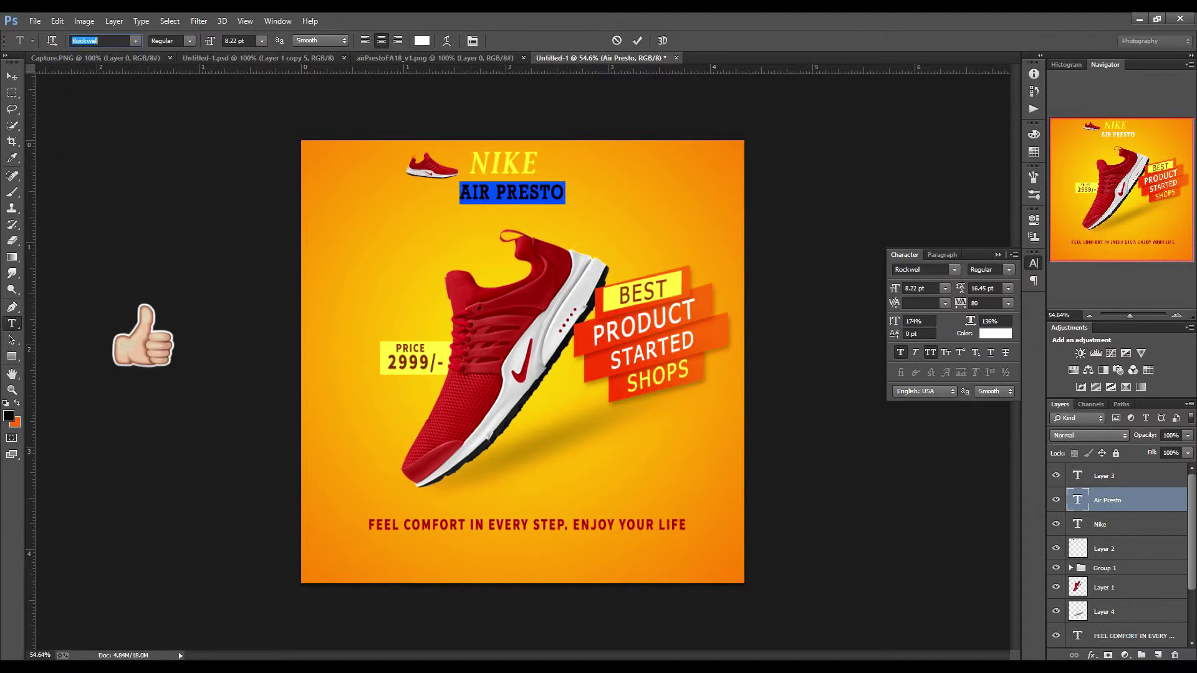
pyautogui.write('Kr')
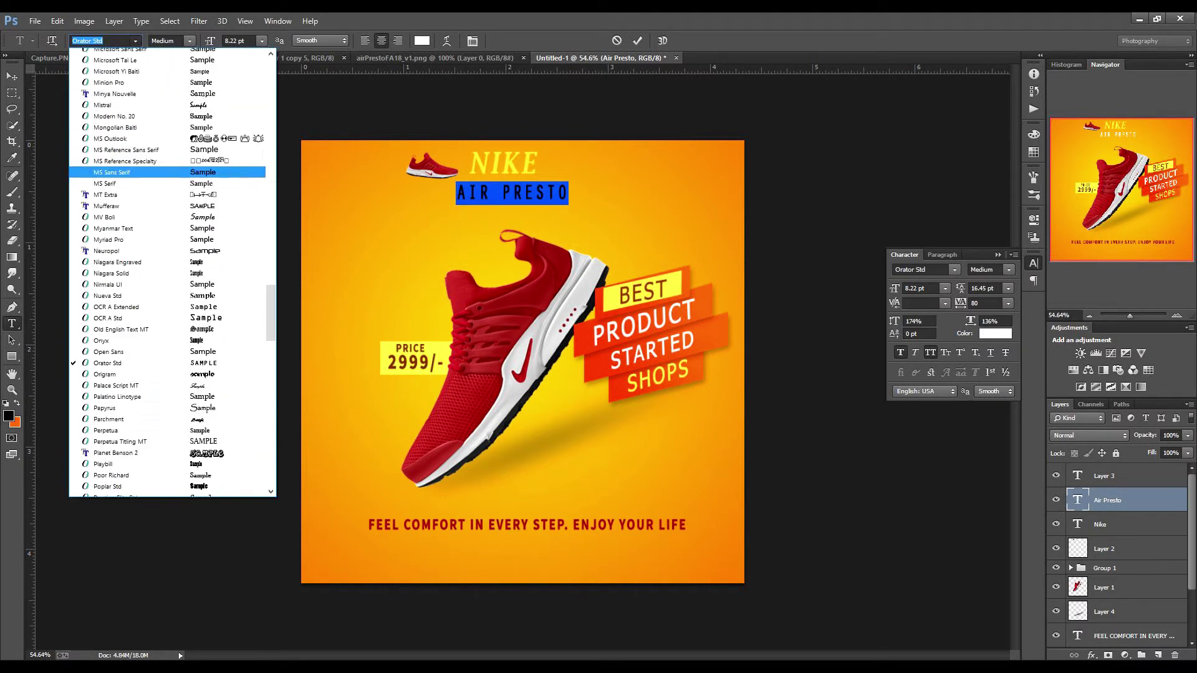
pyautogui.press('Return')
pyautogui.write('Er')
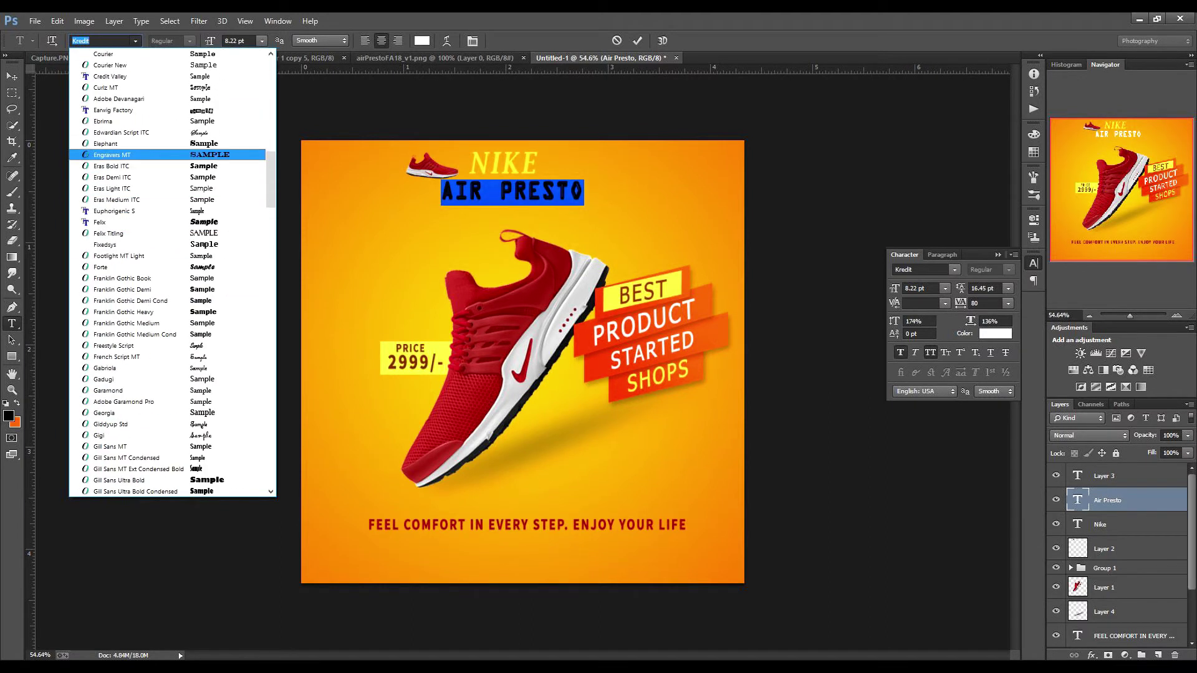
pyautogui.press('Return')
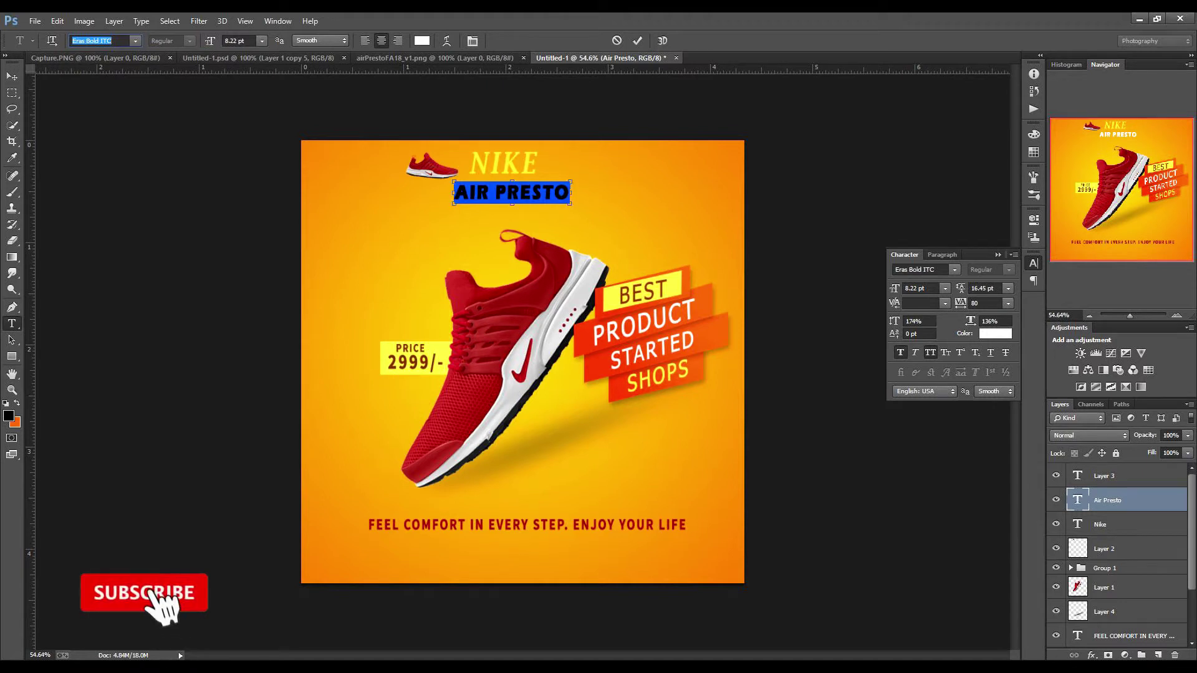
# Enlarge AIR PRESTO to 10.94 pt and shift it left under NIKE.
pyautogui.hotkey('ctrl', 'shift', '.')
pyautogui.hotkey('ctrl', 'shift', '.')
pyautogui.hotkey('ctrl', 'Return')
pyautogui.press('v')
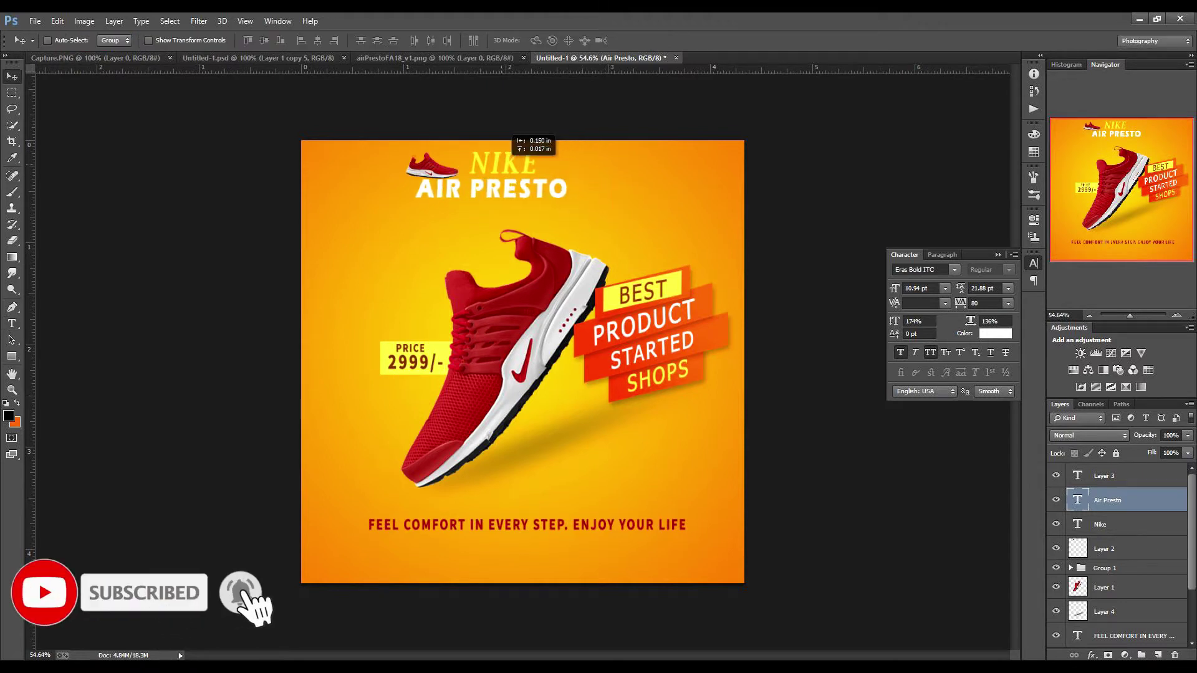
pyautogui.moveTo(530, 195); pyautogui.dragTo(498, 194)
# Colour the NIKE text dark red #a91420 and nudge it right.
pyautogui.doubleClick(1077, 524)
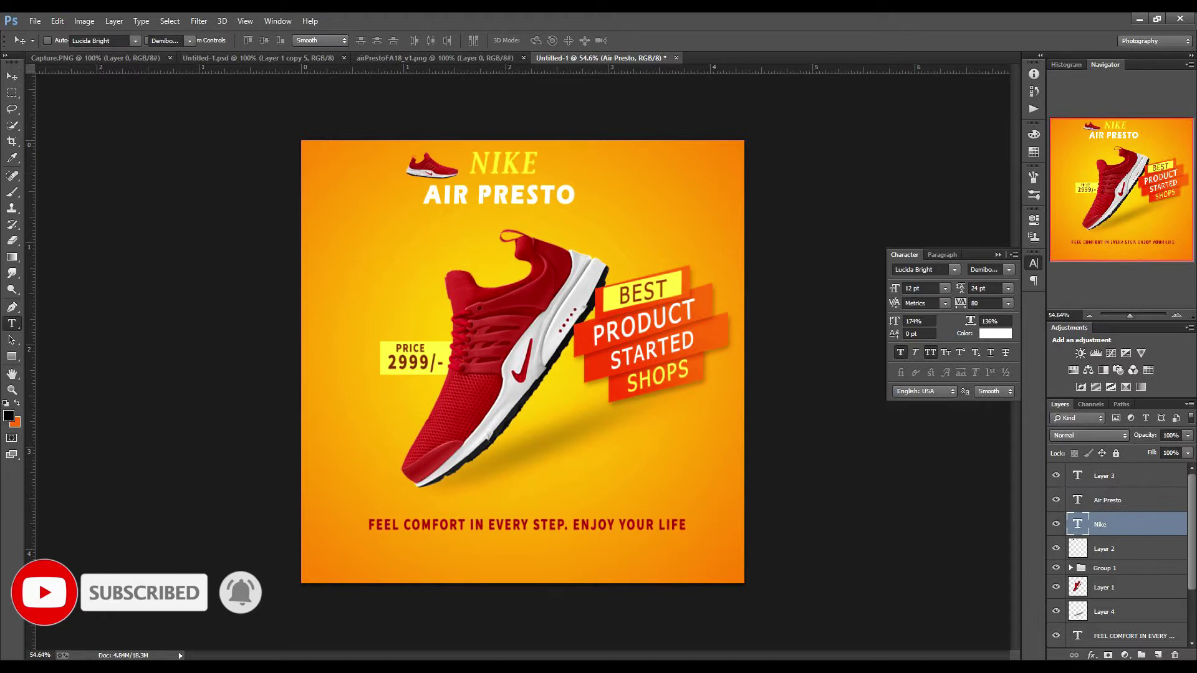
pyautogui.click(422, 40)
pyautogui.write('a91420')
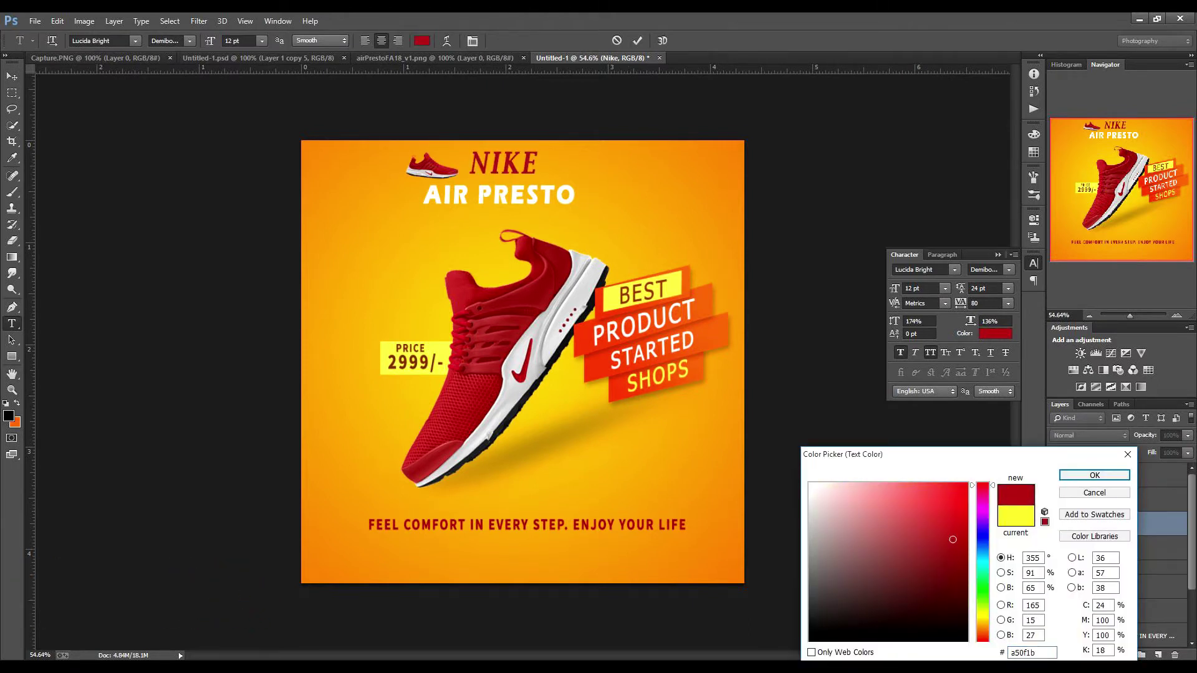
pyautogui.click(1095, 475)
pyautogui.hotkey('ctrl', 'Return')
pyautogui.press('v')
pyautogui.moveTo(504, 164); pyautogui.dragTo(538, 195)
# Reselect the Nike layer and move NIKE right and down.
pyautogui.click(1106, 499)
pyautogui.click(1104, 475)
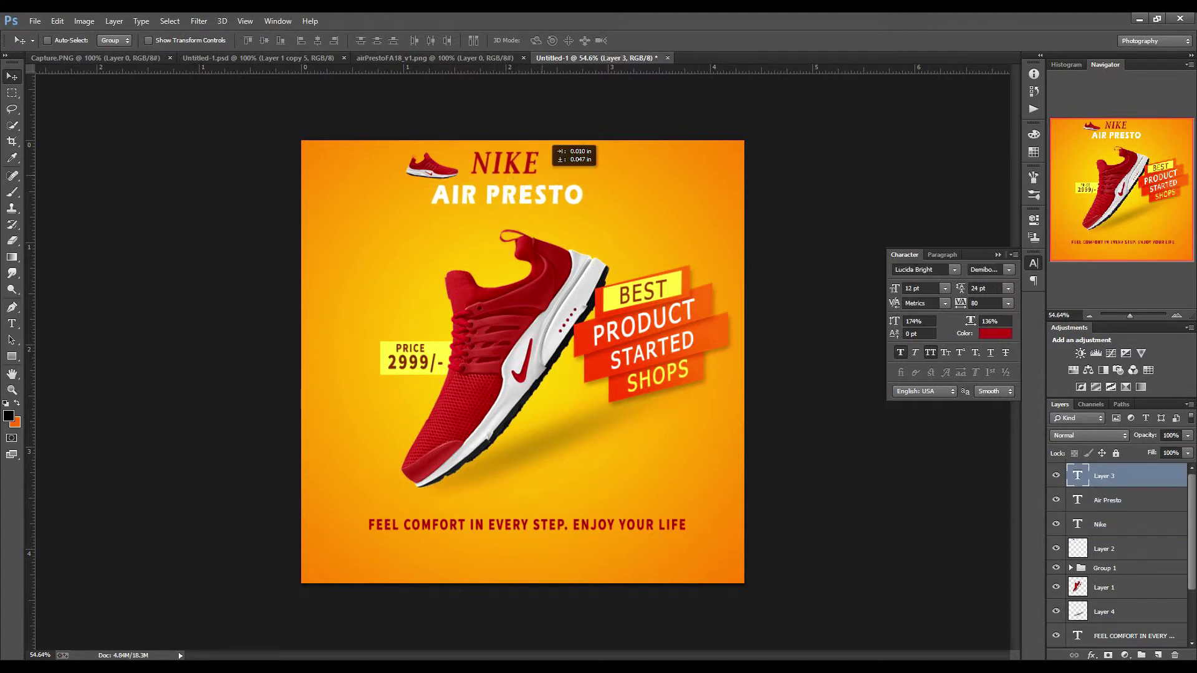
pyautogui.click(1099, 524)
pyautogui.click(1107, 500)
pyautogui.click(1099, 524)
pyautogui.moveTo(520, 157); pyautogui.dragTo(567, 193)
# Enlarge NIKE to about 142%, then select the shoe logo, Nike and Air Presto layers together.
pyautogui.hotkey('ctrl', 't')
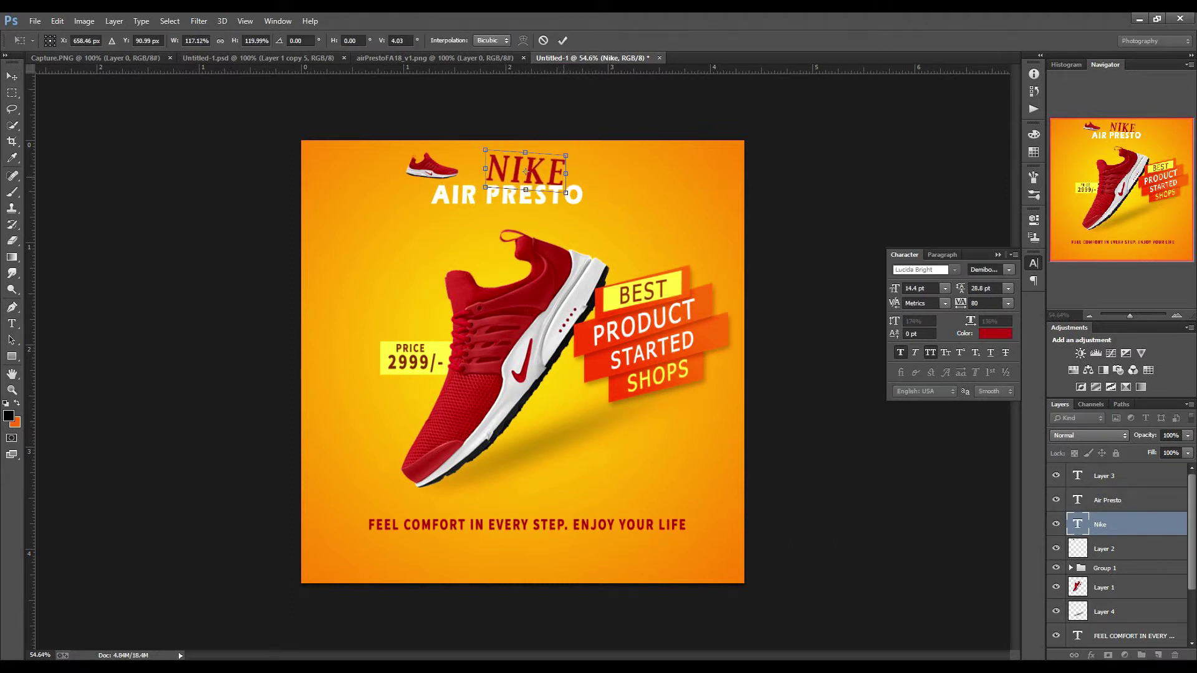
pyautogui.click(543, 41)
pyautogui.hotkey('ctrl', 't')
pyautogui.moveTo(561, 185); pyautogui.dragTo(575, 191)
pyautogui.moveTo(559, 150); pyautogui.dragTo(567, 156)
pyautogui.press('Return')
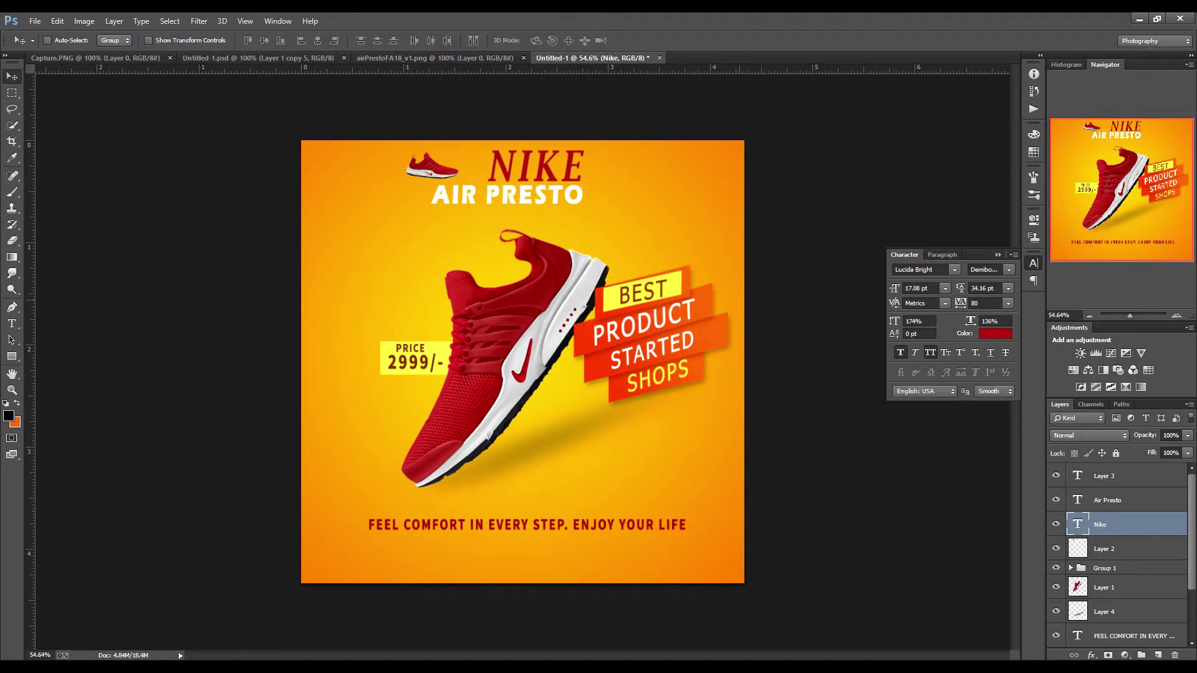
pyautogui.click(1104, 549)
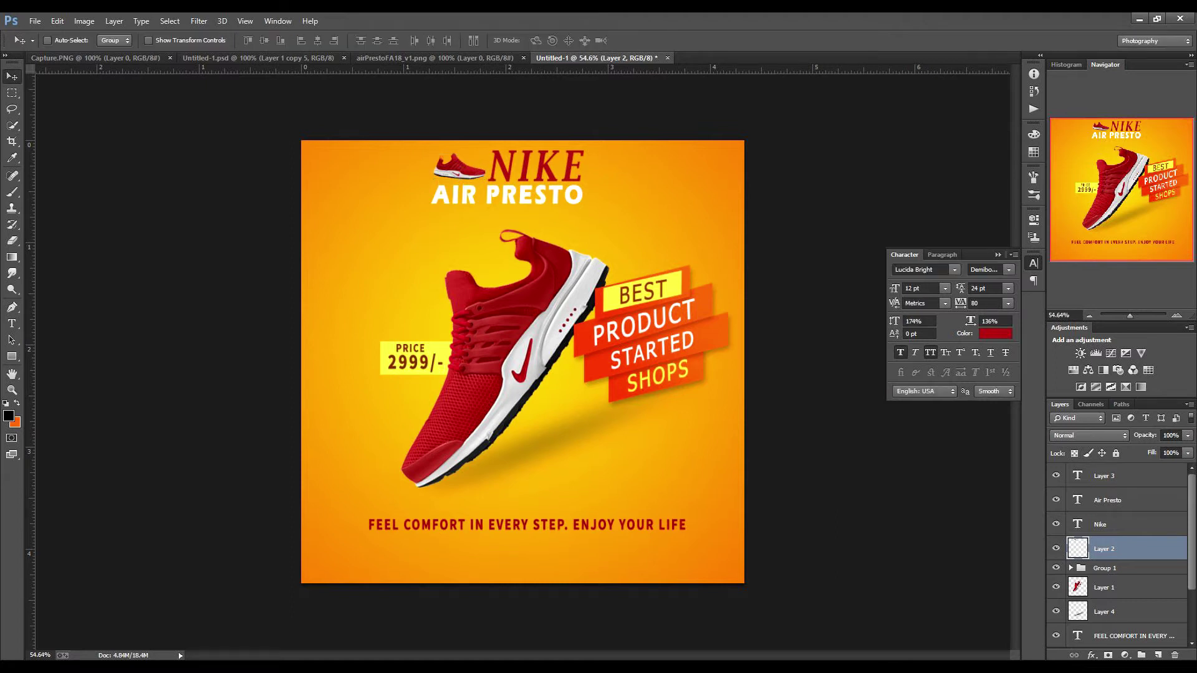
pyautogui.keyDown('shift'); pyautogui.click(1104, 525); pyautogui.keyUp('shift')
pyautogui.keyDown('shift'); pyautogui.click(1107, 500); pyautogui.keyUp('shift')
# Scale the shoe logo, NIKE and AIR PRESTO block to about 135%, then duplicate and group those layers.
pyautogui.hotkey('ctrl', 't')
pyautogui.moveTo(584, 177)
pyautogui.mouseDown()
pyautogui.moveTo(609, 181)
pyautogui.moveTo(516, 172)
pyautogui.mouseUp()
pyautogui.press('Return')
pyautogui.rightClick(1109, 524)
pyautogui.click(954, 133)
pyautogui.hotkey('ctrl', 'g')
# Give the group a drop shadow with Distance 11, Spread 9 and Size 16.
pyautogui.rightClick(1108, 475)
pyautogui.click(1047, 130)
pyautogui.click(807, 511)
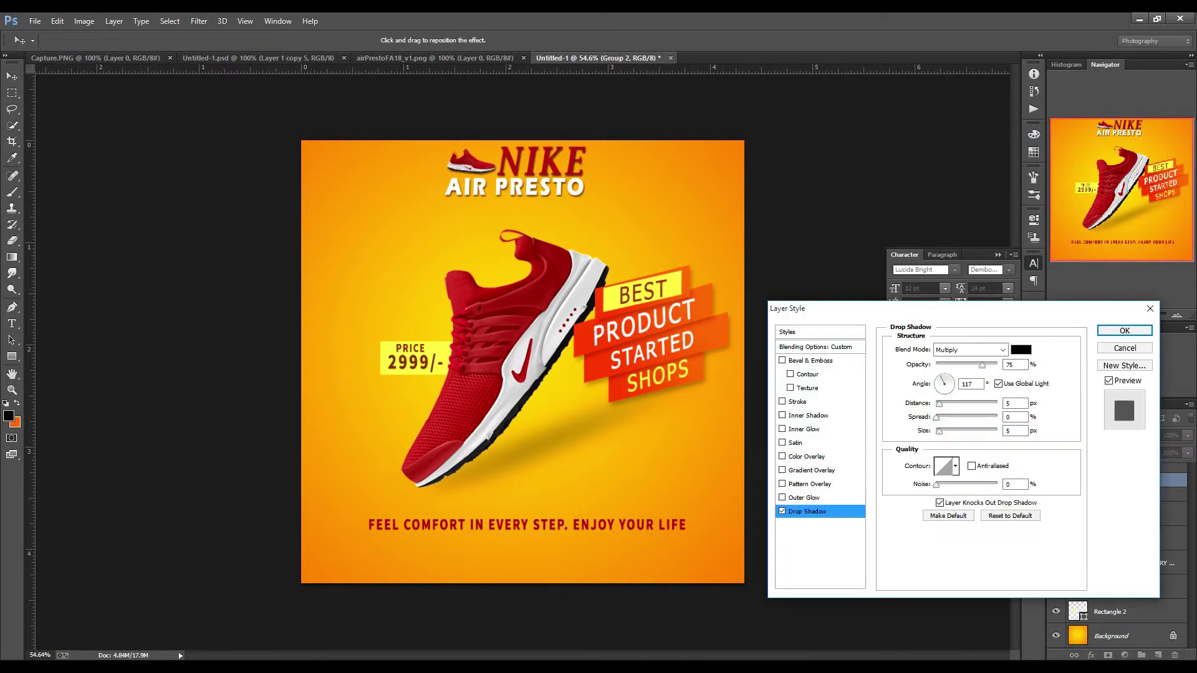
pyautogui.write('11')
pyautogui.press('Tab')
pyautogui.write('9')
pyautogui.press('Tab')
pyautogui.write('1615')
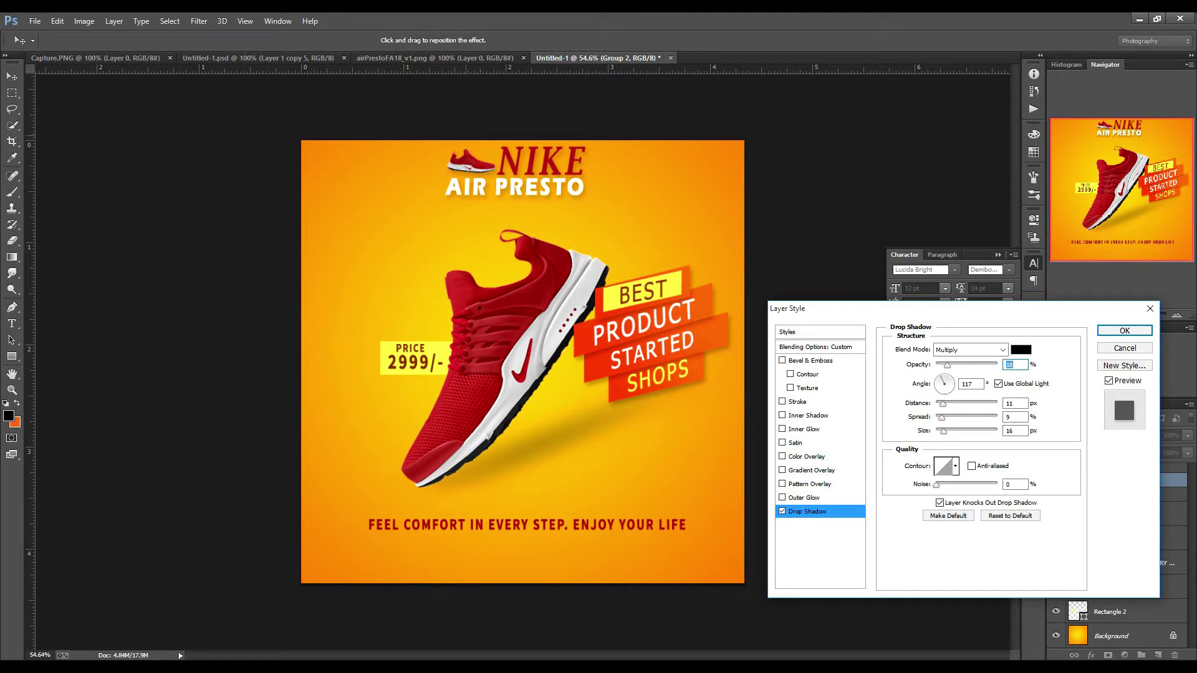
pyautogui.press('Return')
pyautogui.press('t')
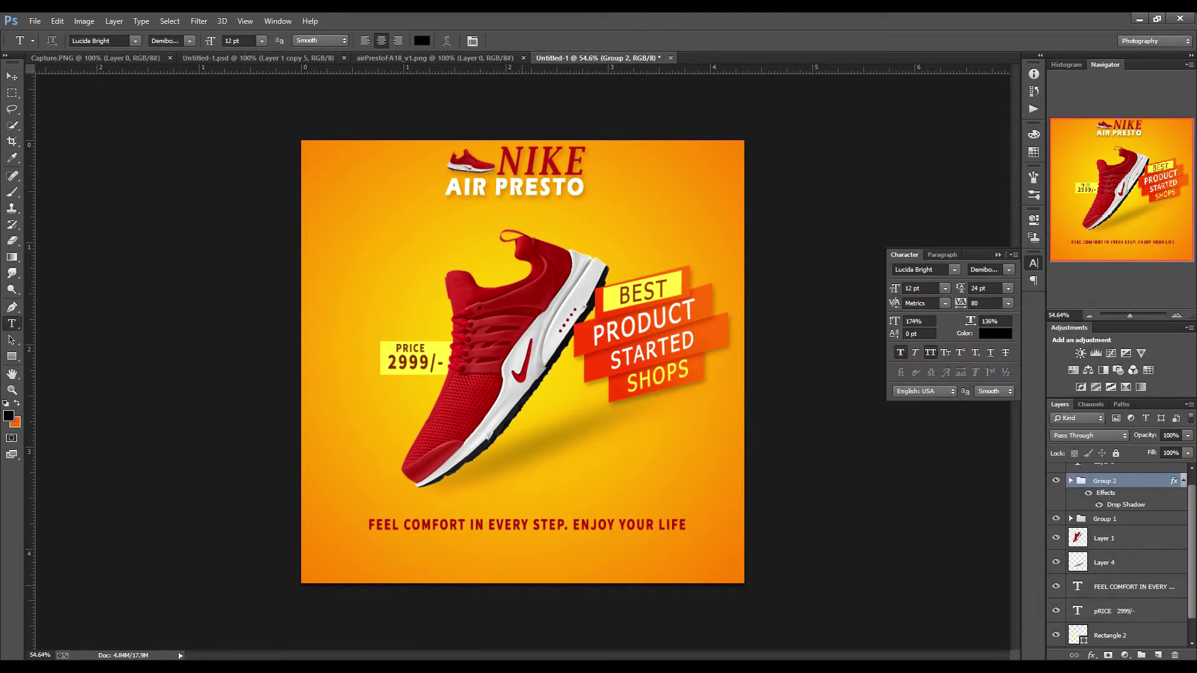
pyautogui.click(537, 558)
pyautogui.hotkey('alt', 'Tab')
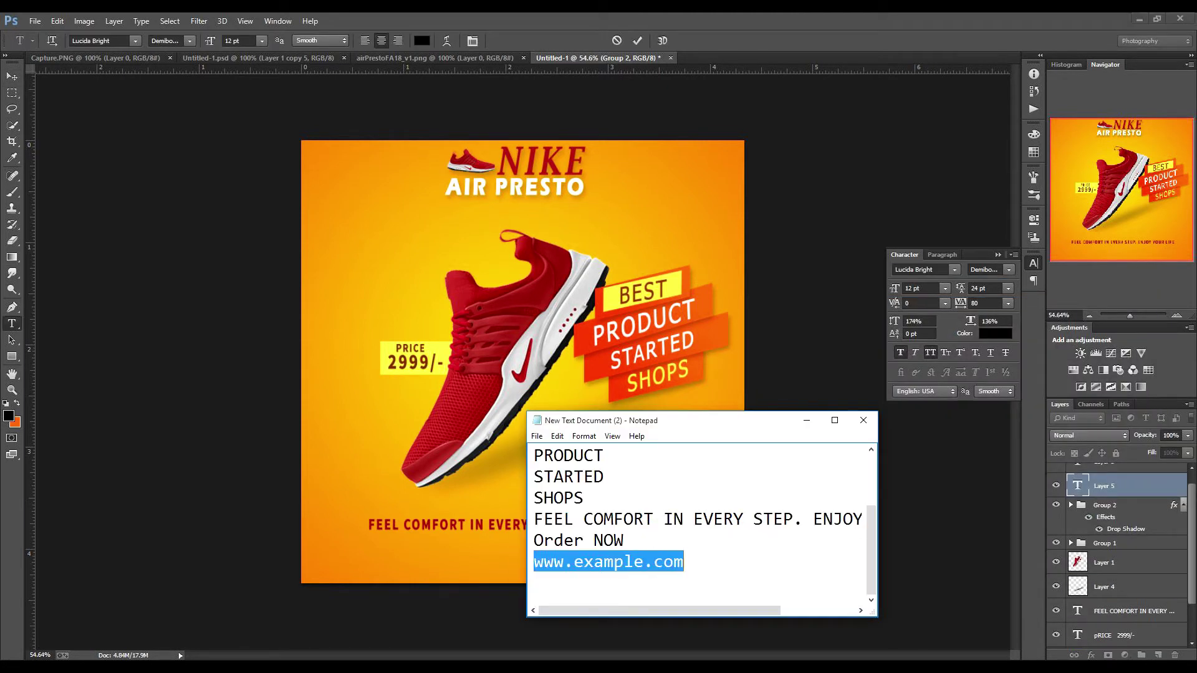
pyautogui.hotkey('ctrl', 'c')
pyautogui.hotkey('alt', 'Tab')
pyautogui.hotkey('ctrl', 'v')
pyautogui.moveTo(397, 554); pyautogui.dragTo(679, 561)
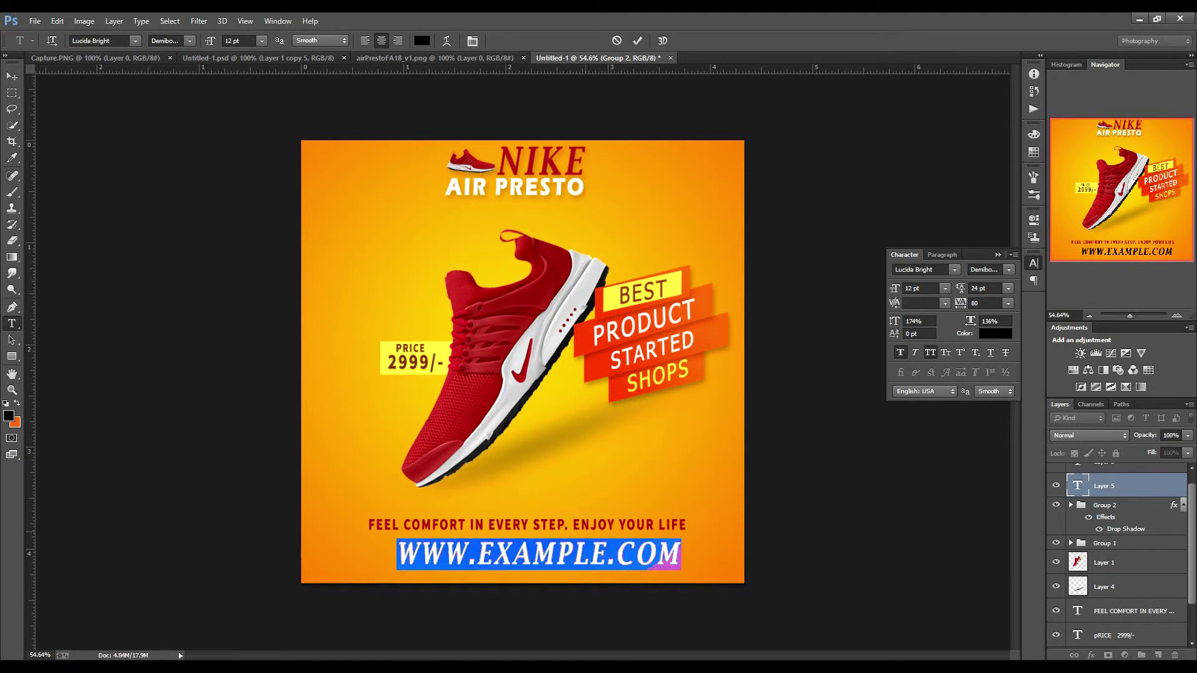
# Set the URL font to Lucida Sans Regular after trying other Lucida fonts.
pyautogui.click(135, 40)
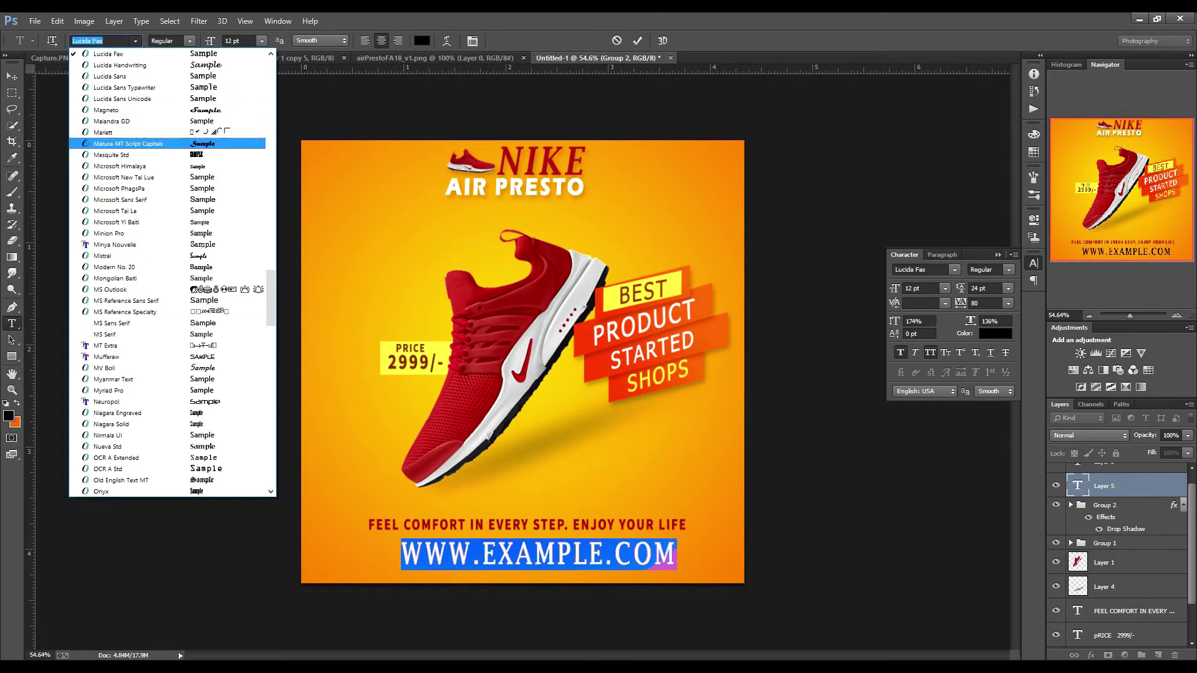
pyautogui.click(100, 144)
pyautogui.click(135, 40)
pyautogui.click(100, 121)
pyautogui.click(135, 41)
pyautogui.click(100, 144)
pyautogui.click(135, 40)
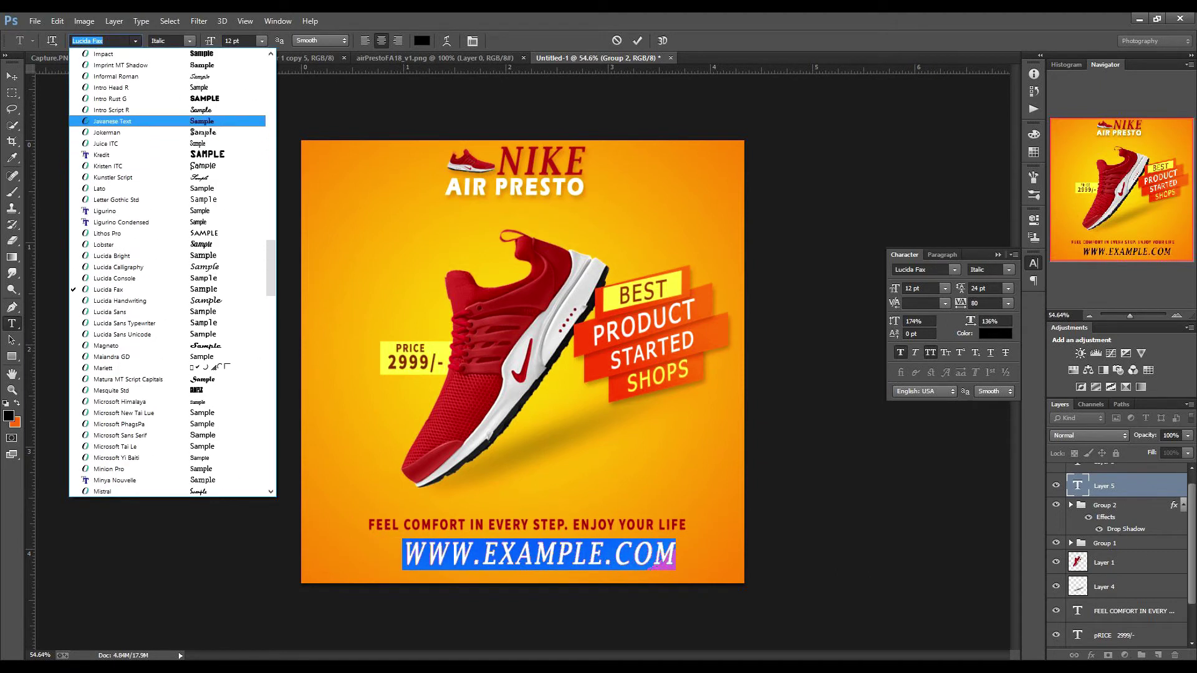
pyautogui.click(100, 312)
pyautogui.click(189, 41)
pyautogui.click(165, 70)
pyautogui.click(188, 40)
# Shrink the URL, place it bottom-right, and colour it white #ffffff.
pyautogui.moveTo(626, 537)
pyautogui.mouseDown()
pyautogui.moveTo(543, 539)
pyautogui.moveTo(663, 567)
pyautogui.mouseUp()
pyautogui.click(994, 333)
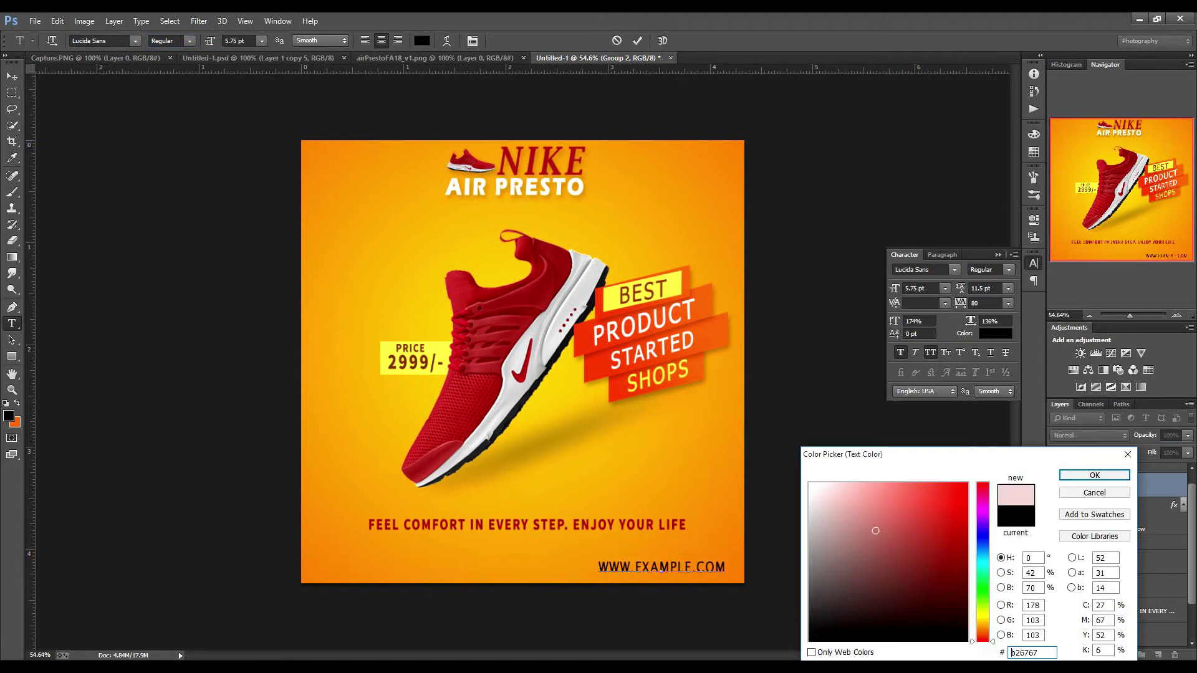
pyautogui.write('ffffff')
pyautogui.press('Return')
pyautogui.click(221, 339)
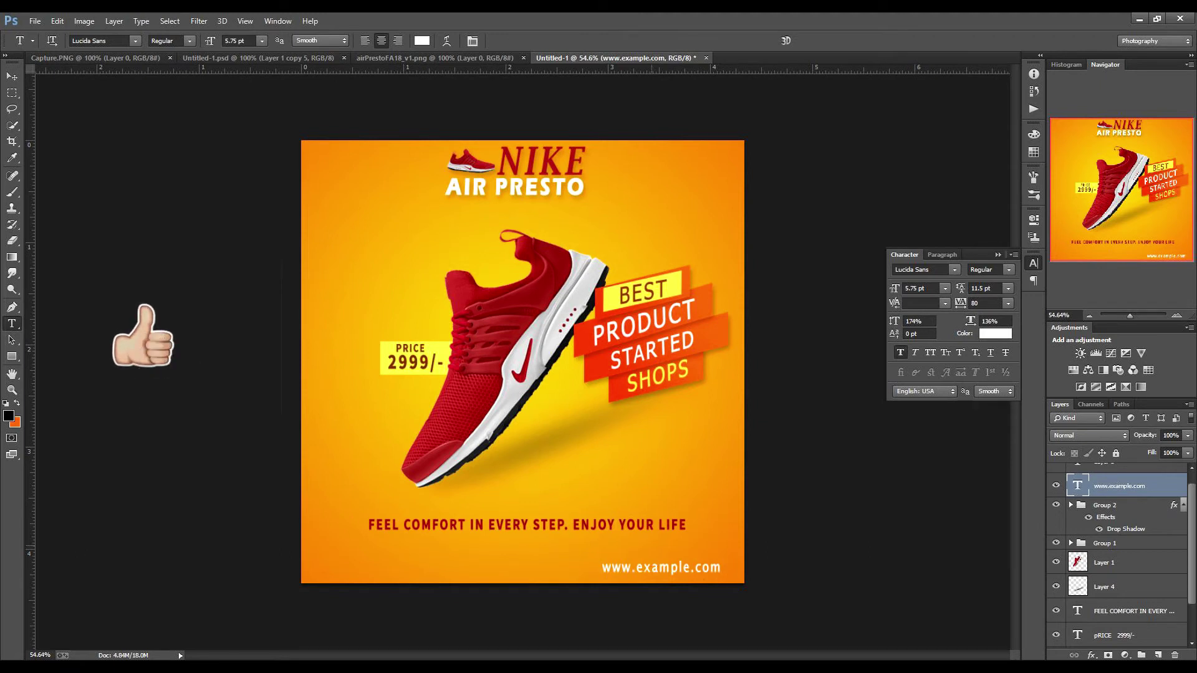
# Draw a rectangle beside the shoe and fill it yellow.
pyautogui.click(12, 355)
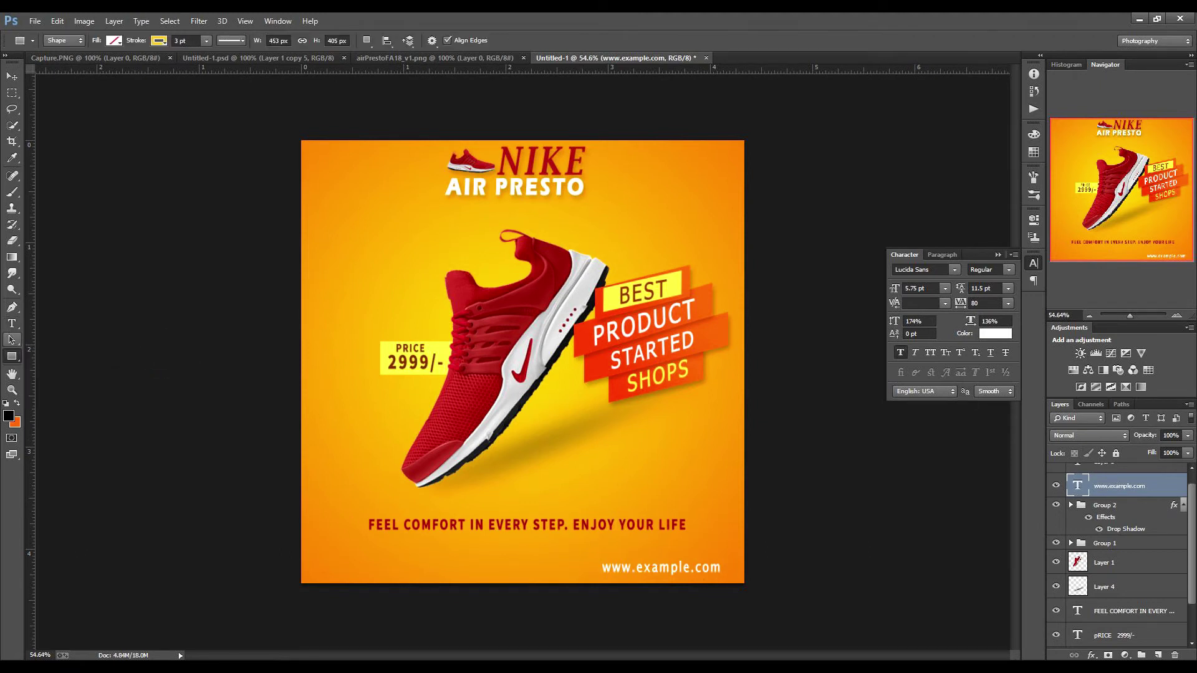
pyautogui.moveTo(611, 447); pyautogui.dragTo(703, 471)
pyautogui.click(703, 472)
pyautogui.click(558, 267)
pyautogui.click(113, 40)
pyautogui.click(173, 65)
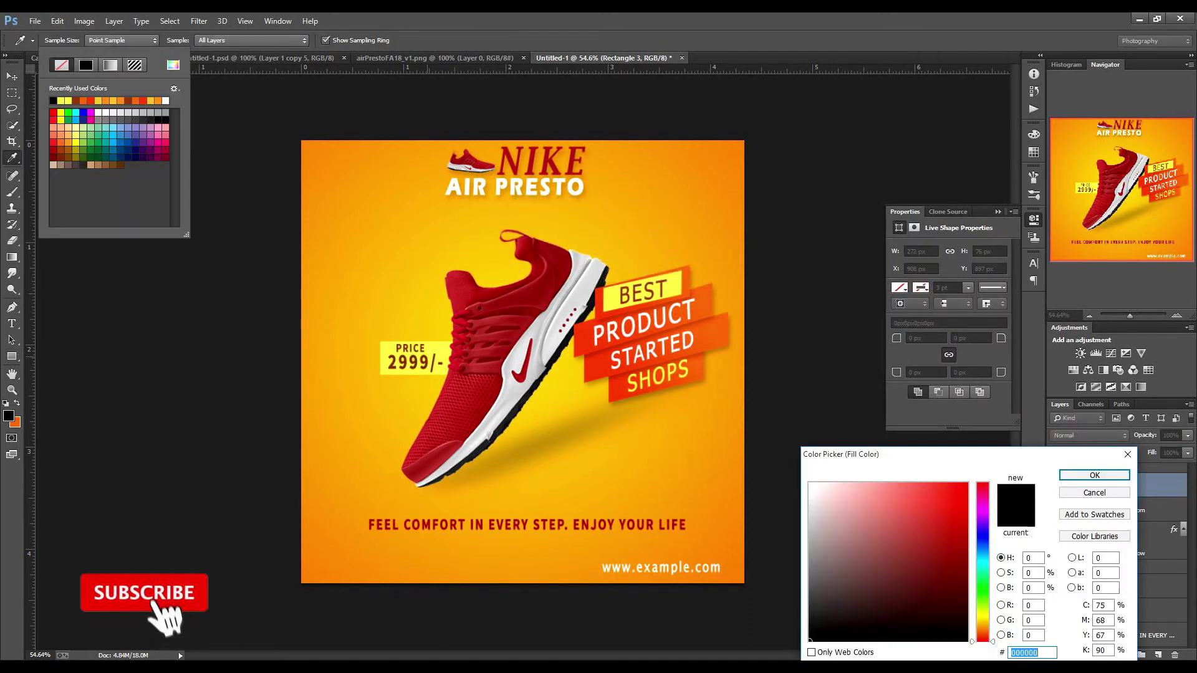
pyautogui.press('Return')
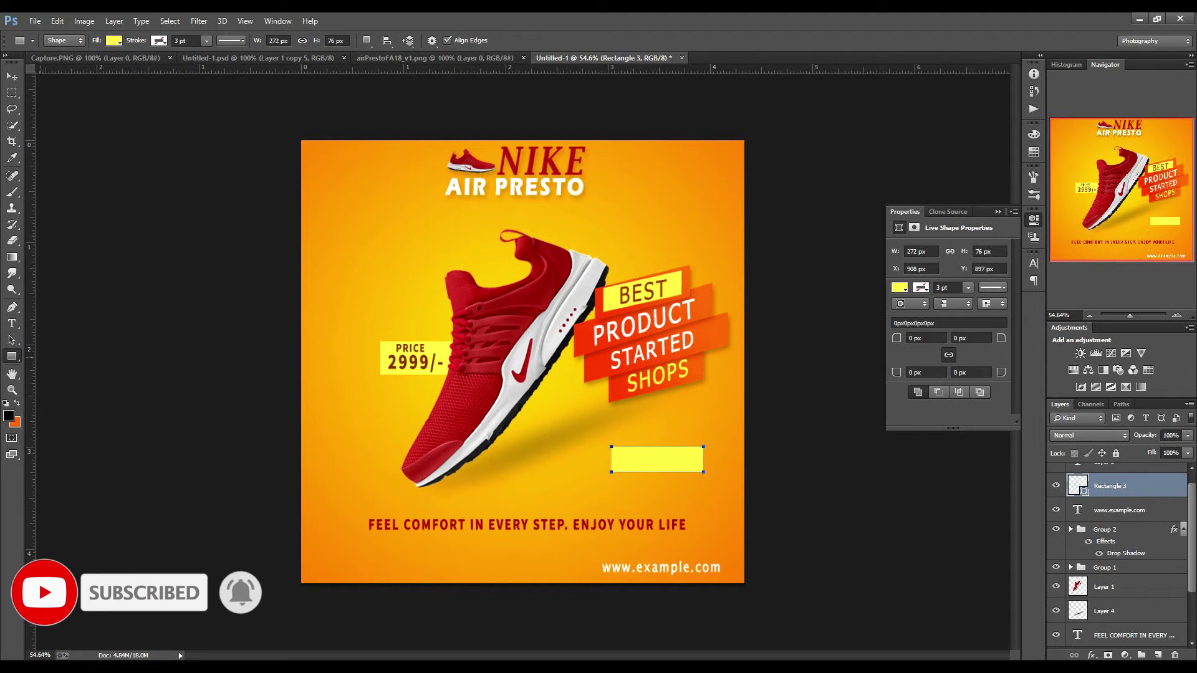
# Paste 'Order NOW' text from the notes and resize it to fit the yellow rectangle.
pyautogui.press('t')
pyautogui.click(621, 429)
pyautogui.hotkey('alt', 'Tab')
pyautogui.moveTo(534, 537); pyautogui.dragTo(628, 538)
pyautogui.hotkey('ctrl', 'c')
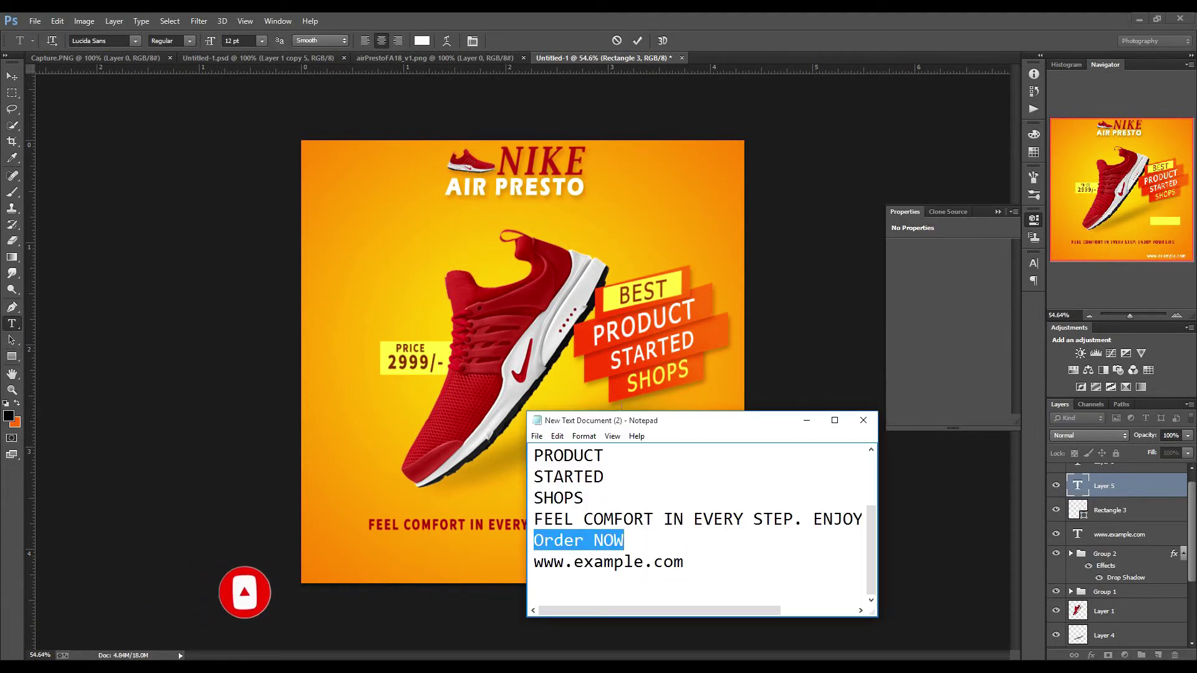
pyautogui.hotkey('alt', 'Tab')
pyautogui.hotkey('ctrl', 'v')
pyautogui.moveTo(697, 402)
pyautogui.mouseDown()
pyautogui.moveTo(667, 413)
pyautogui.moveTo(653, 462)
pyautogui.moveTo(690, 468)
pyautogui.mouseUp()
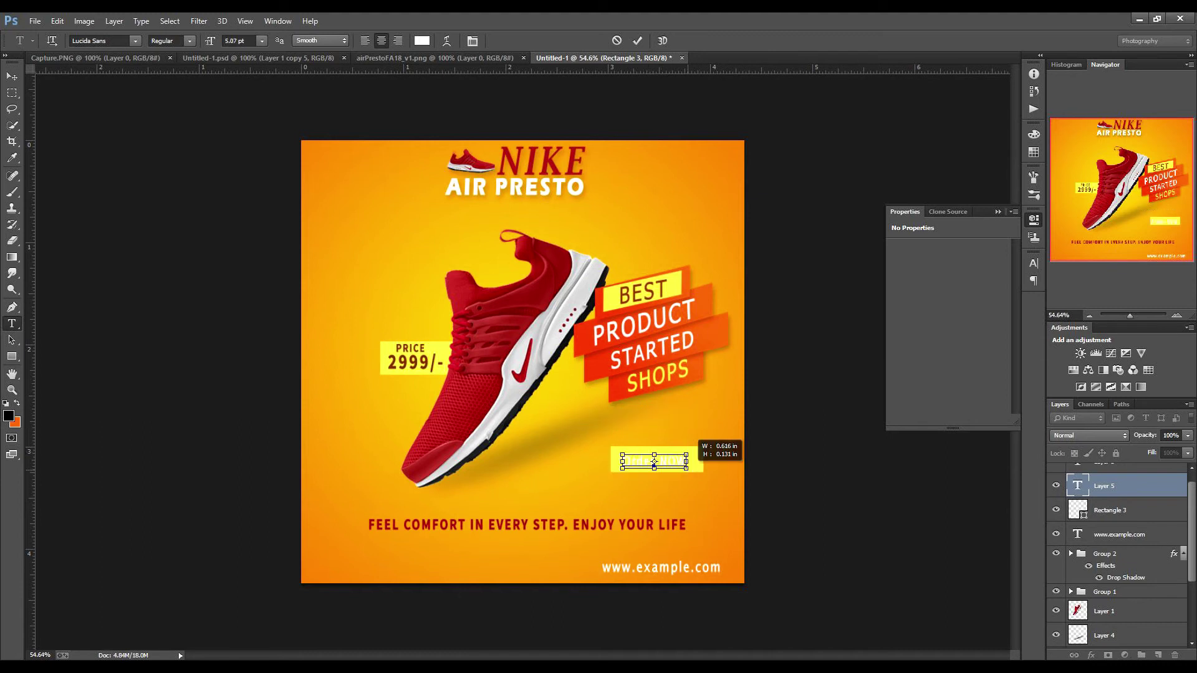
# Colour the Order Now text red and try the Intro Rust G font.
pyautogui.click(421, 40)
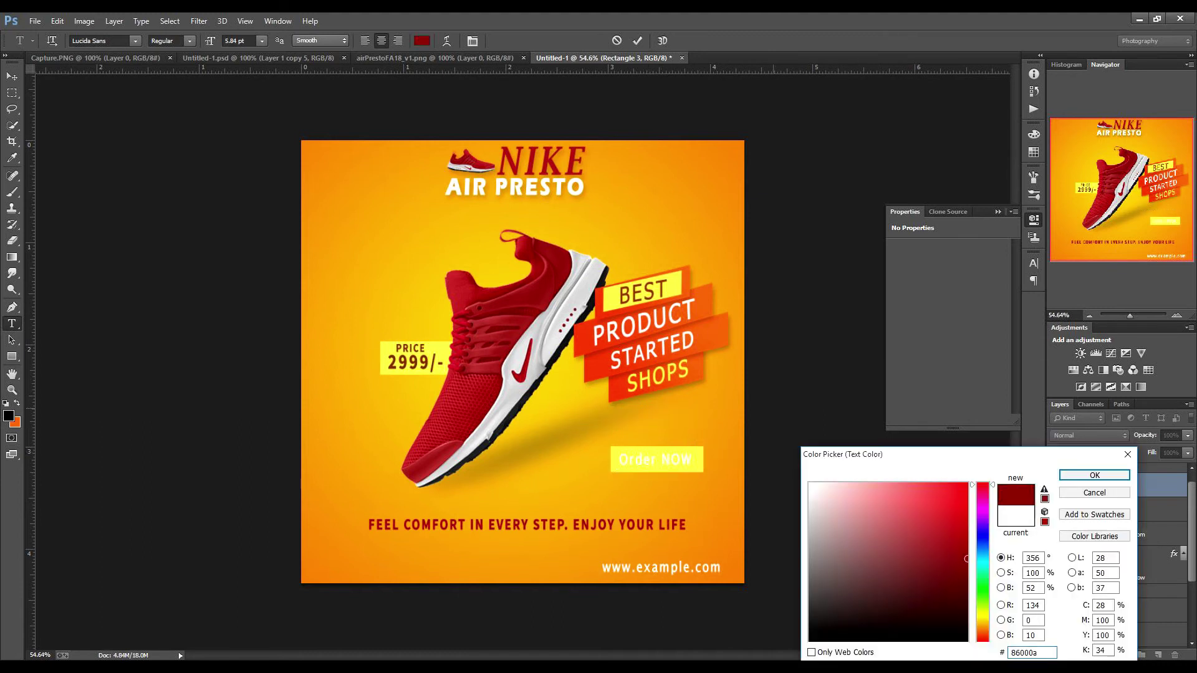
pyautogui.moveTo(966, 559); pyautogui.dragTo(945, 551)
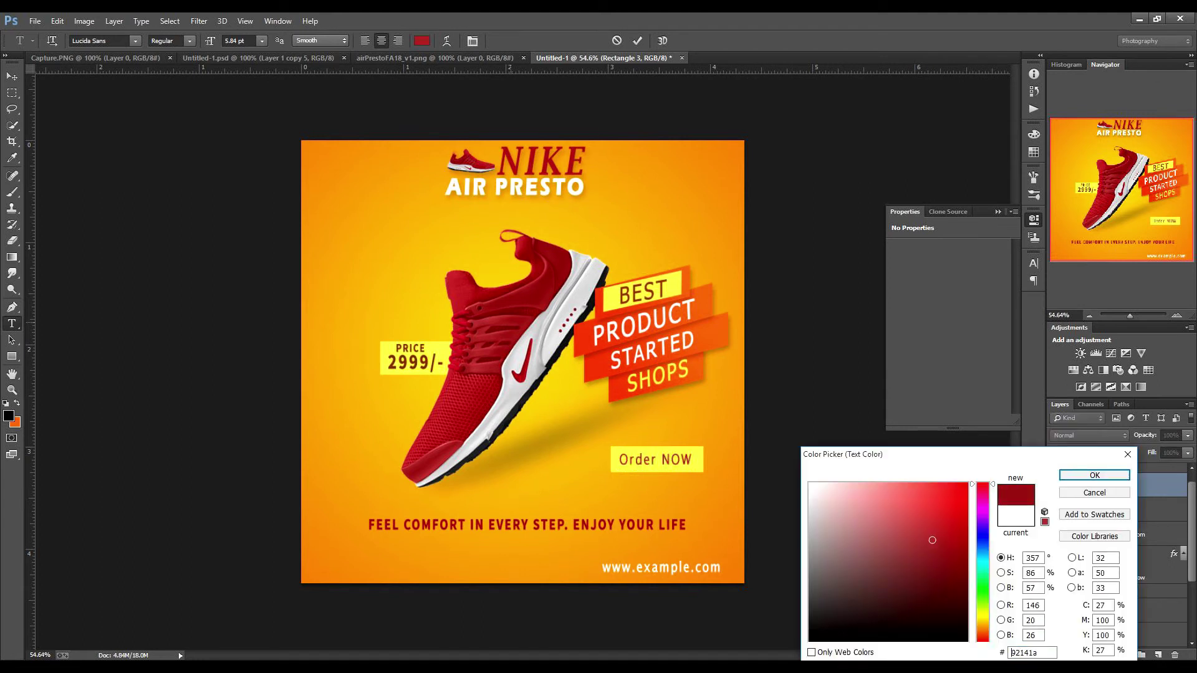
pyautogui.click(1094, 475)
pyautogui.press('Up')
pyautogui.press('Up')
pyautogui.press('Up')
pyautogui.press('Up')
pyautogui.press('Up')
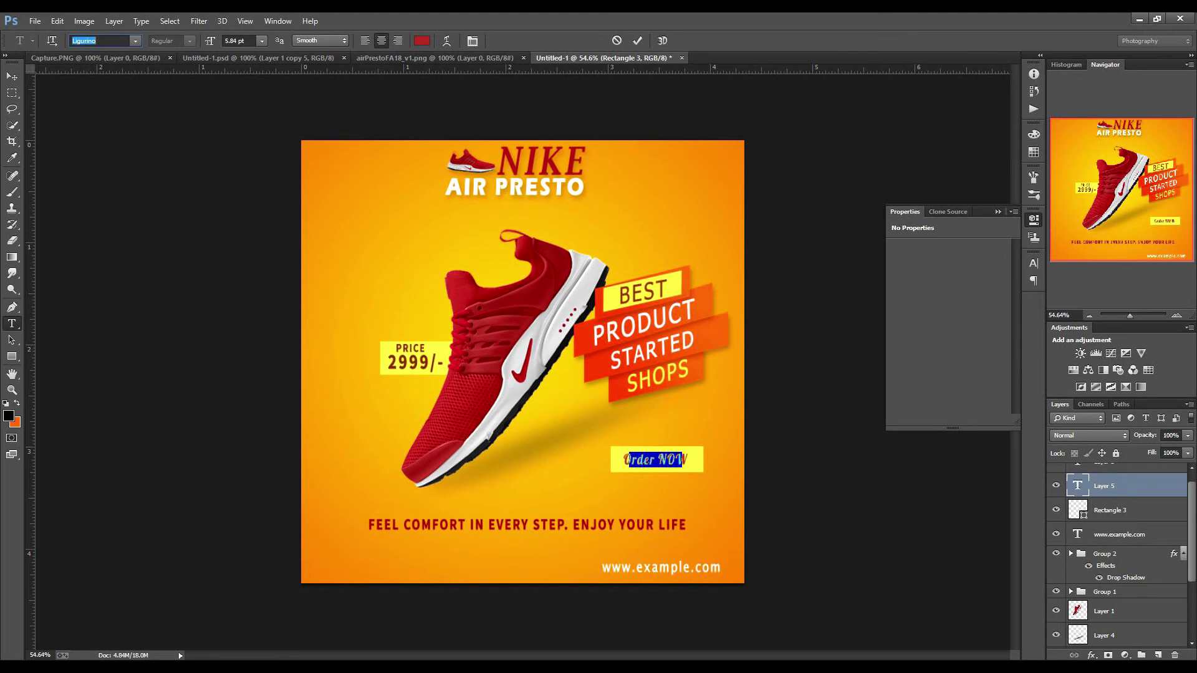
pyautogui.write('Intro')
pyautogui.press('Return')
# Set the Order Now text font to Rockwell Bold after trying Magneto.
pyautogui.write('Magneto')
pyautogui.press('Return')
pyautogui.scroll(-2, 172, 274)
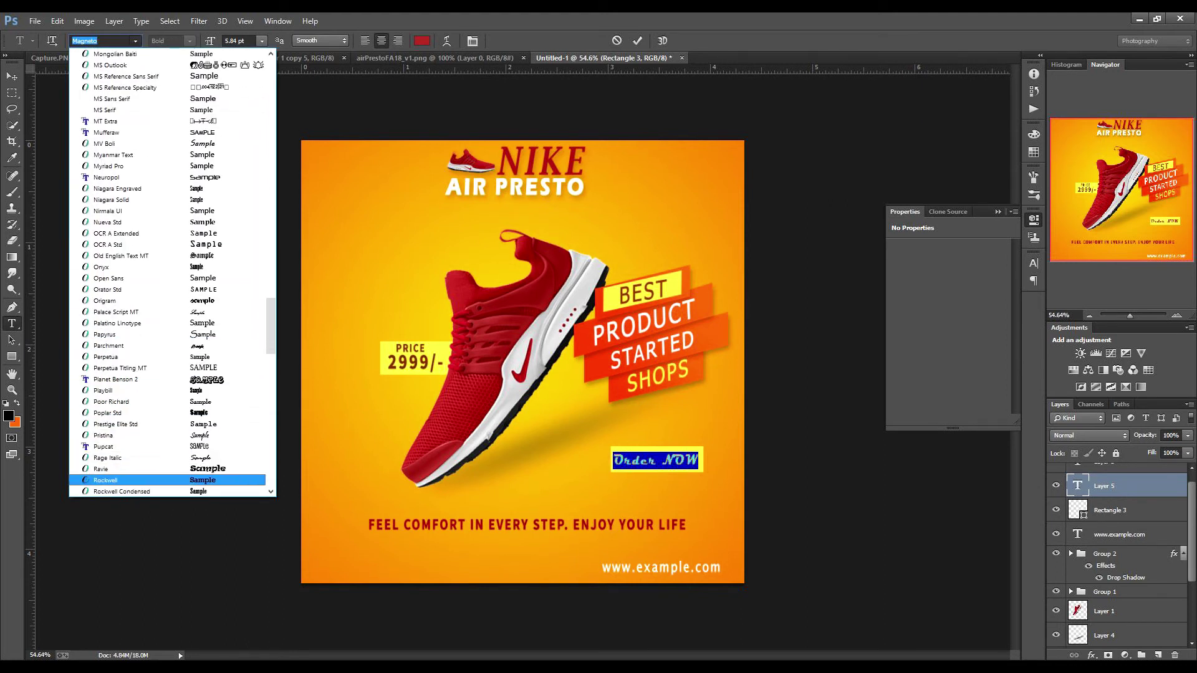
pyautogui.click(125, 479)
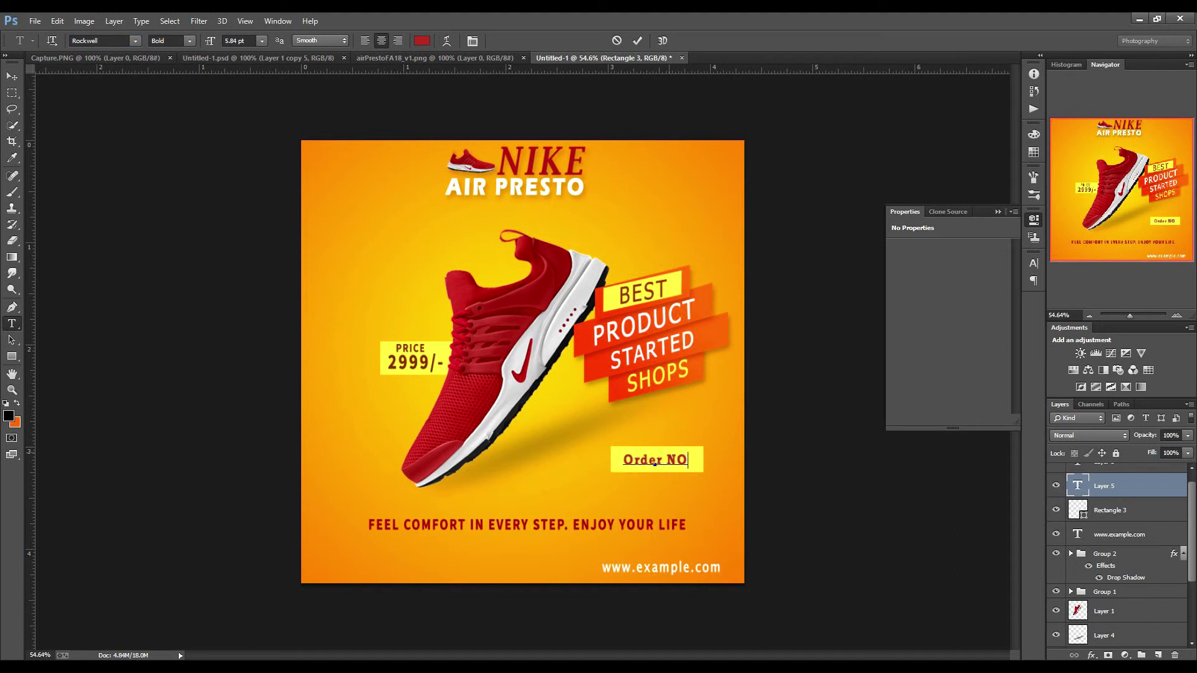
pyautogui.hotkey('ctrl', 't')
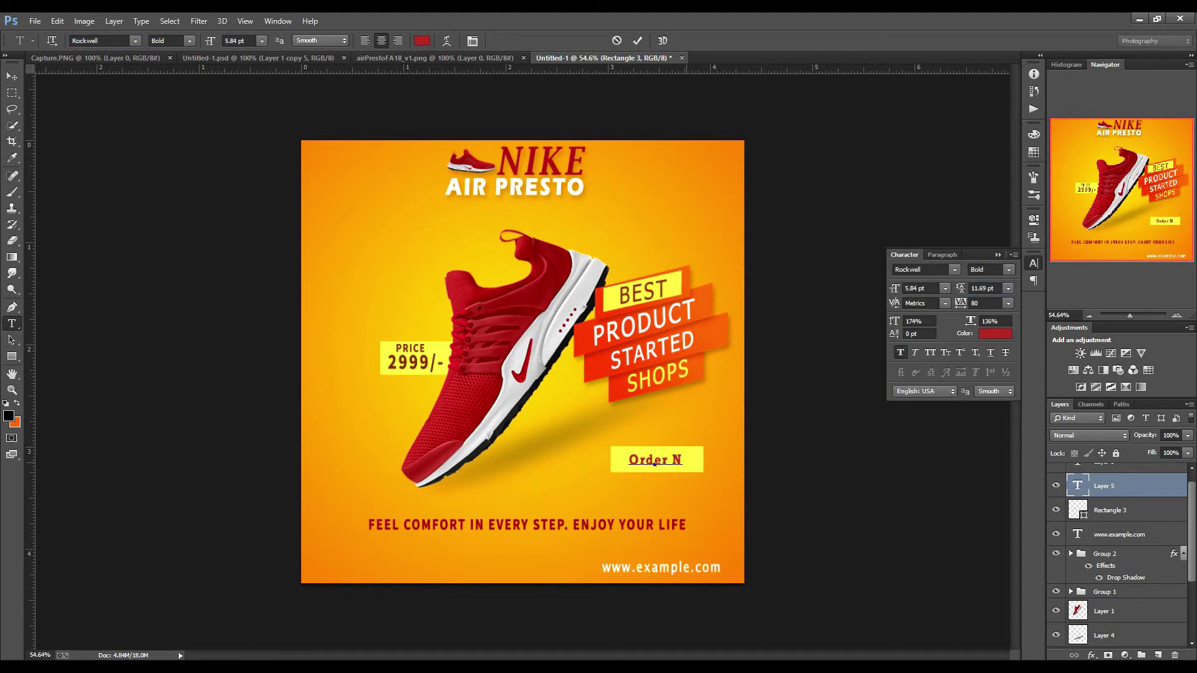
pyautogui.click(637, 40)
pyautogui.keyDown('alt'); pyautogui.scroll(-1, 521, 366); pyautogui.keyUp('alt')
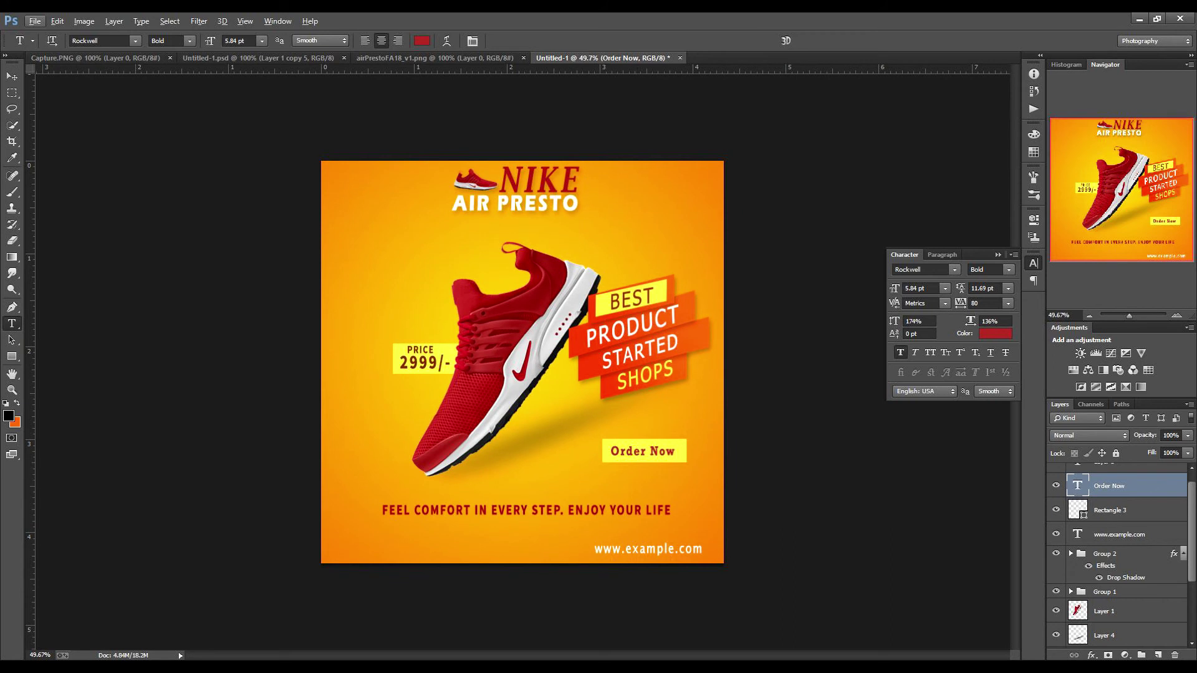
# Give the yellow Order Now button rectangle a red outline.
pyautogui.press('u')
pyautogui.click(1109, 510)
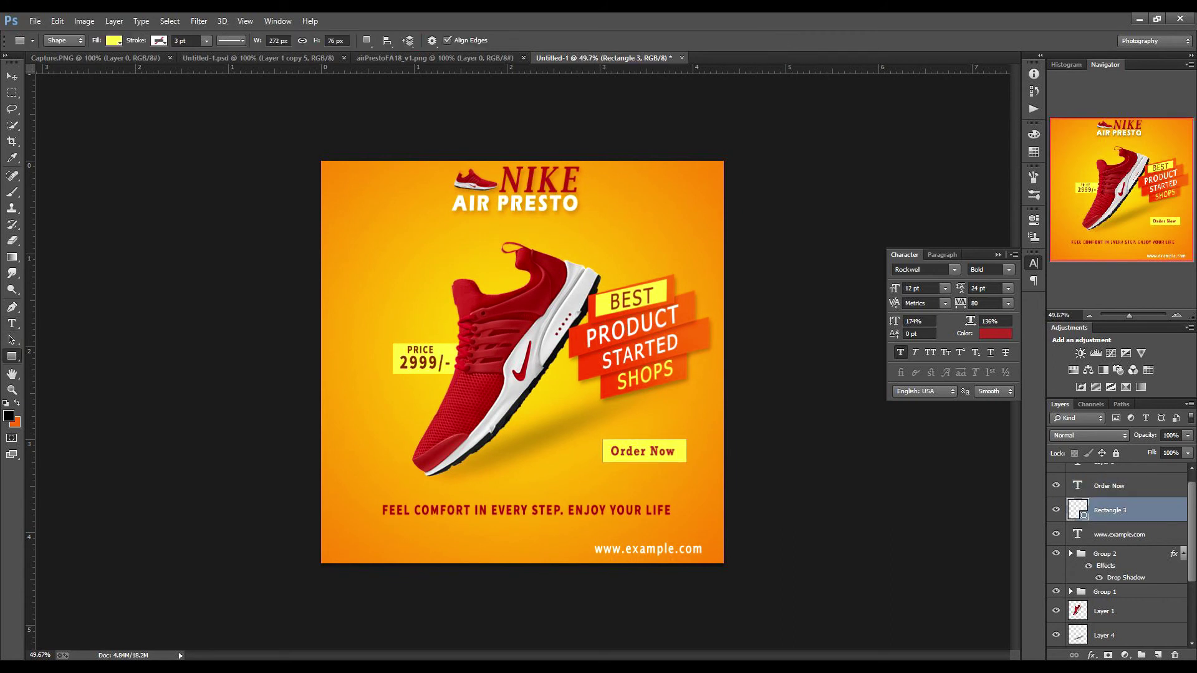
pyautogui.click(159, 40)
pyautogui.click(218, 65)
pyautogui.press('Return')
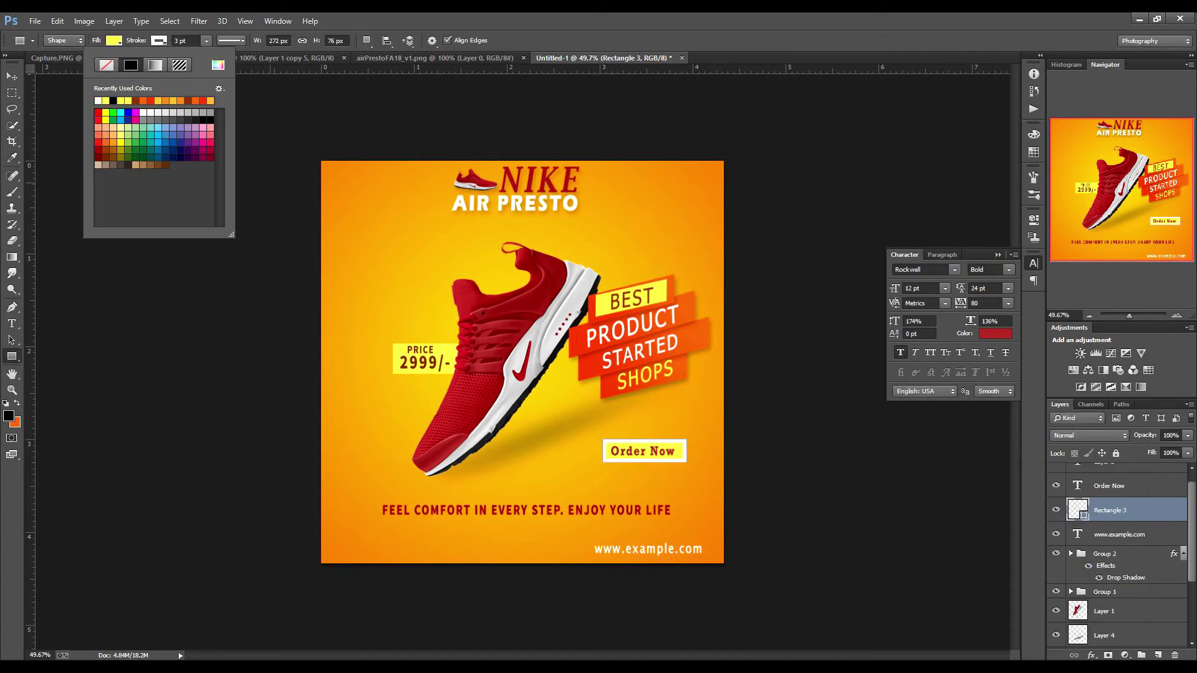
pyautogui.press('Return')
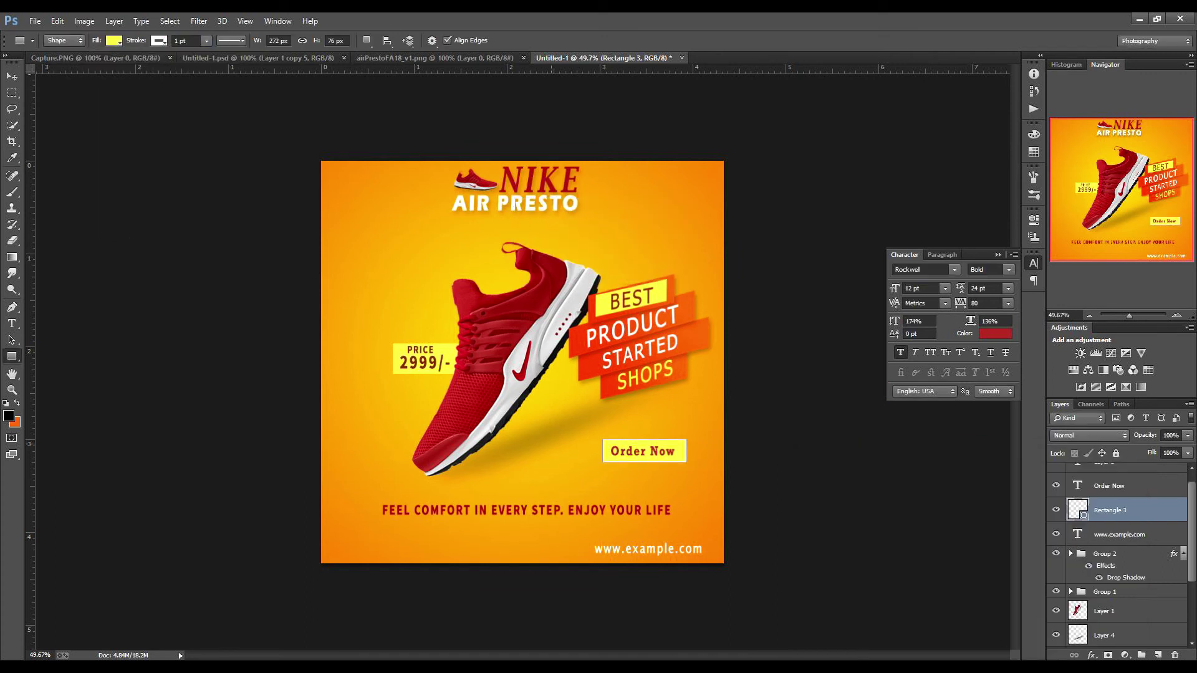
pyautogui.click(159, 40)
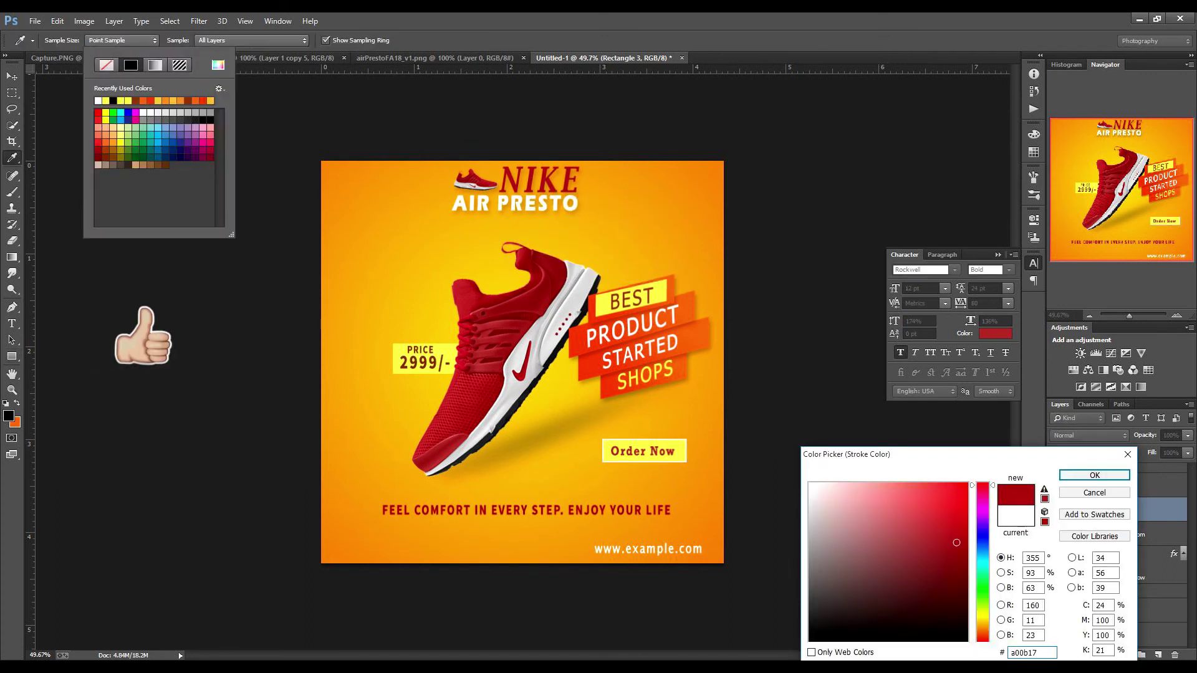
pyautogui.click(153, 342)
# Recolour the FEEL COMFORT tagline to white (ffffff) and shrink its font size.
pyautogui.scroll(-1, 152, 342)
pyautogui.doubleClick(1077, 563)
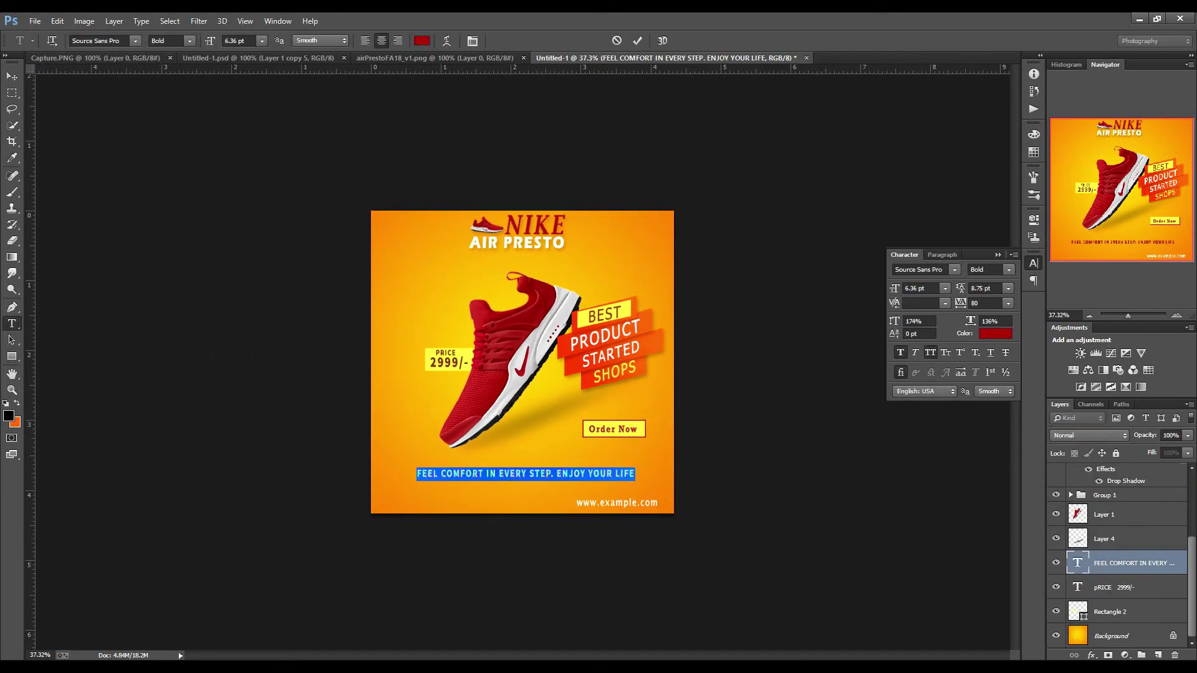
pyautogui.click(421, 41)
pyautogui.write('ffffff')
pyautogui.click(1094, 475)
pyautogui.click(919, 288)
pyautogui.press('Up')
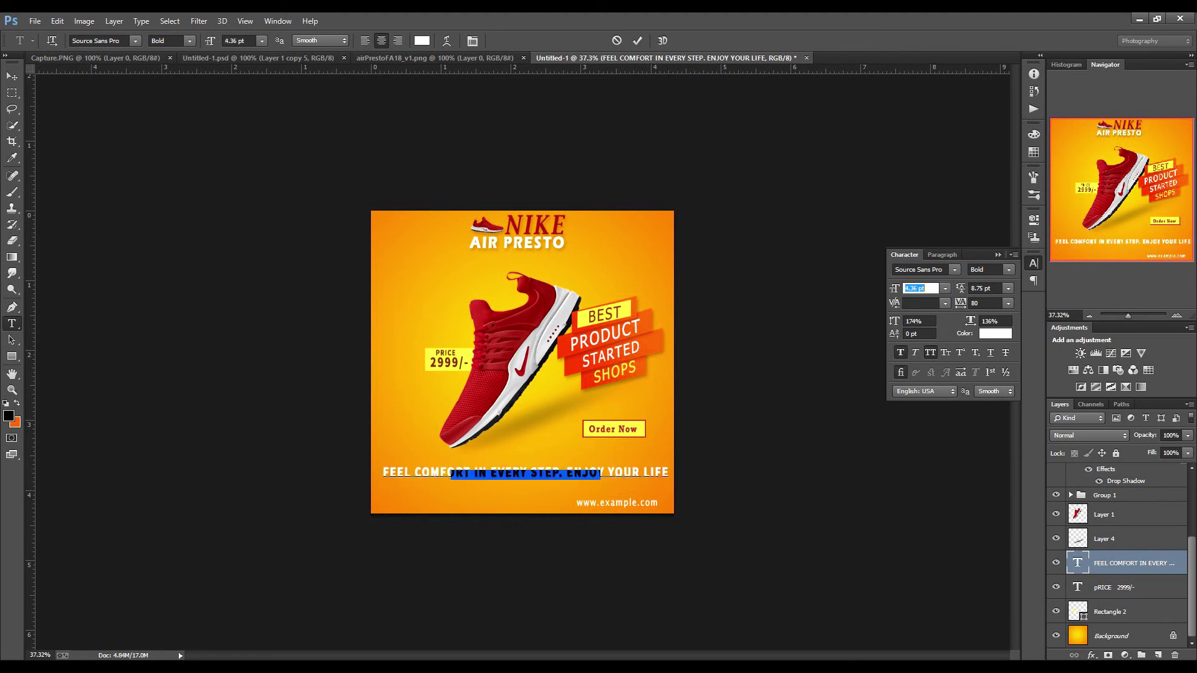
pyautogui.press('Down')
pyautogui.press('Down')
pyautogui.click(12, 356)
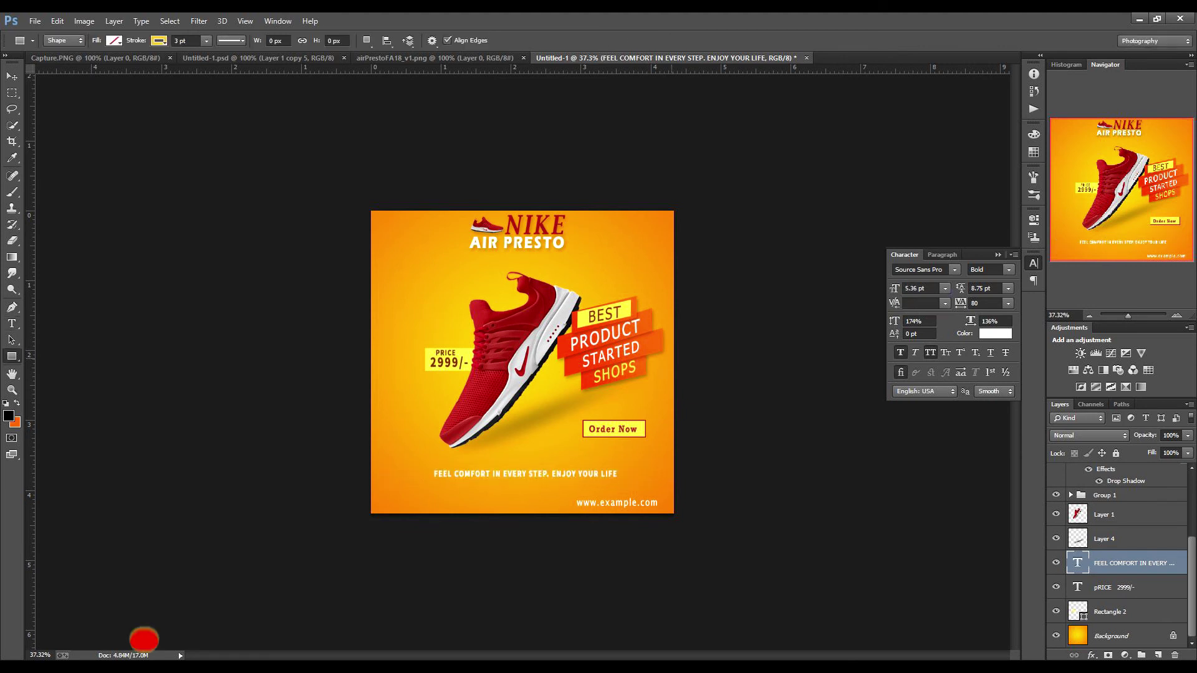
pyautogui.scroll(1, 523, 362)
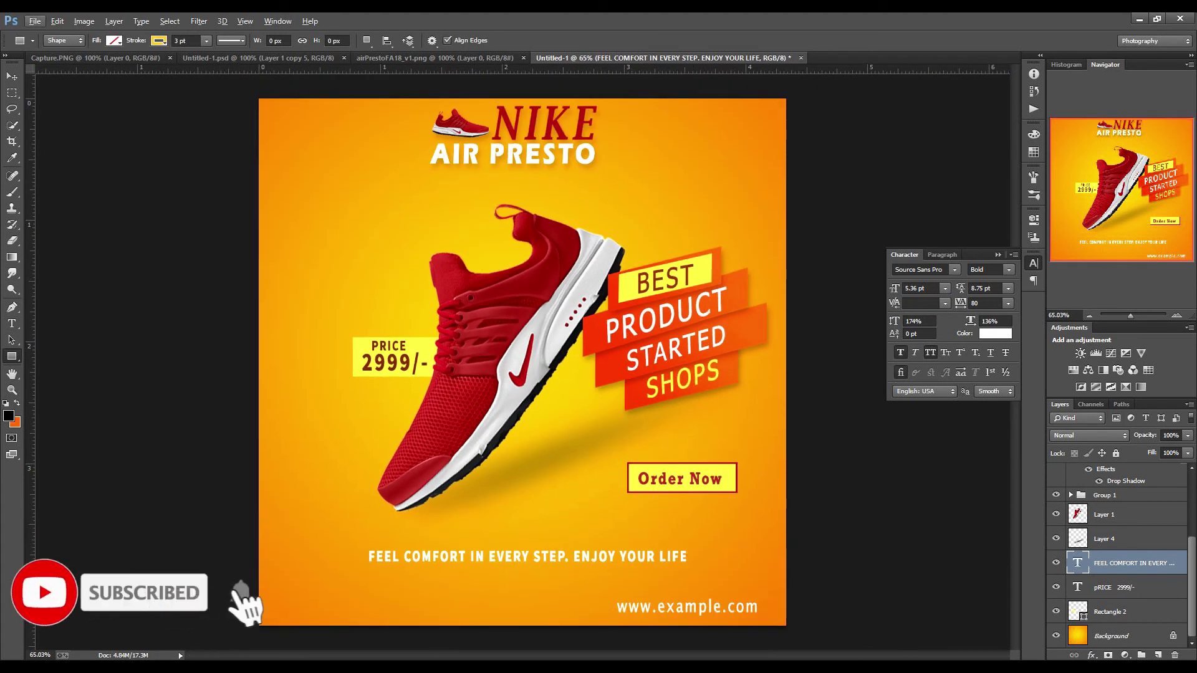
# Add a Levels adjustment with black input 22 and white input 230.
pyautogui.click(1095, 353)
pyautogui.click(919, 353)
pyautogui.write('22')
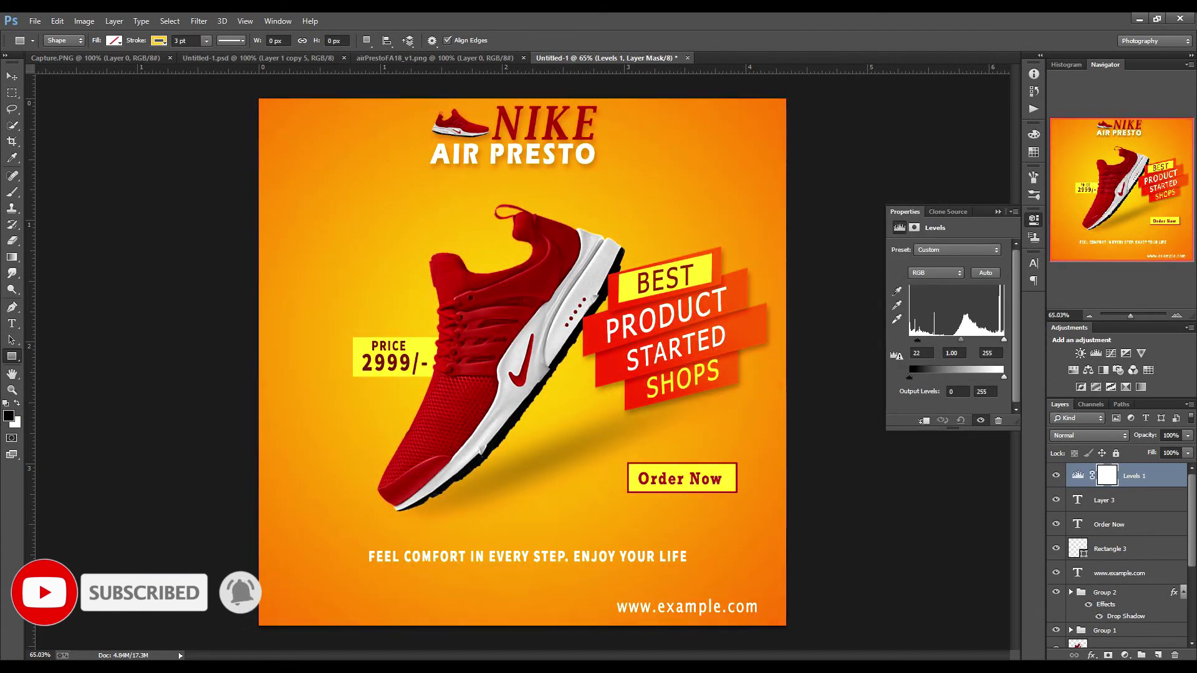
pyautogui.press('Tab')
pyautogui.press('Tab')
pyautogui.write('230')
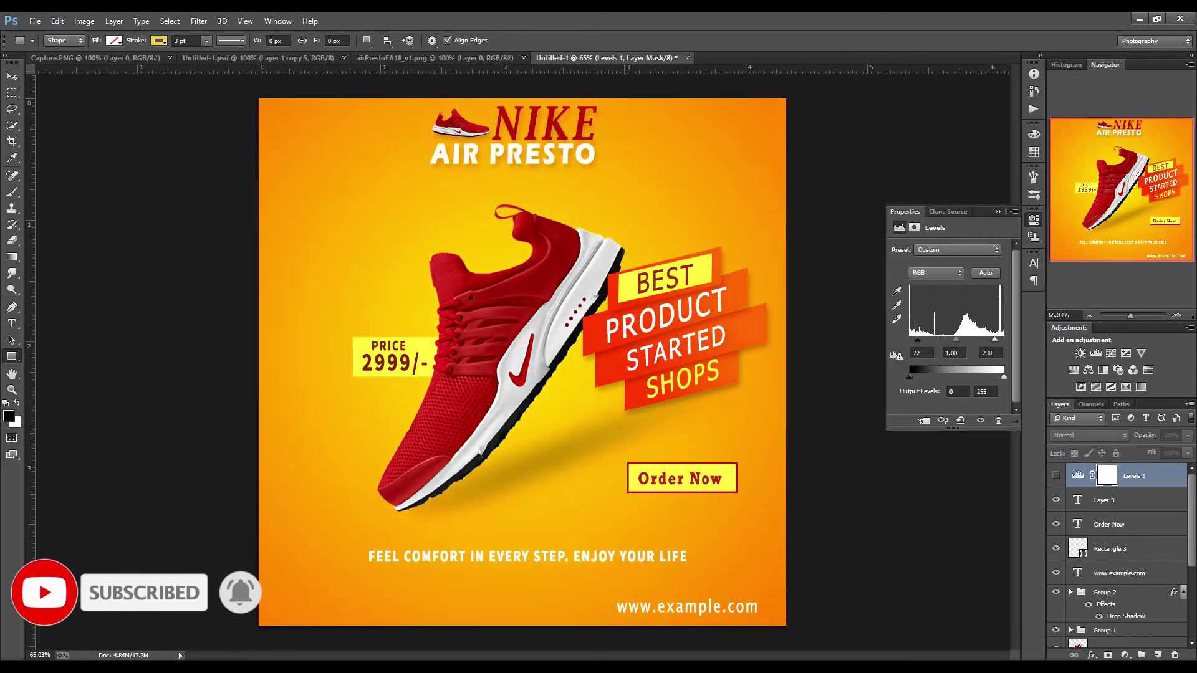
pyautogui.click(1033, 219)
# Save the poster as a JPEG named 'Banner' in the PS Images folder.
pyautogui.click(35, 20)
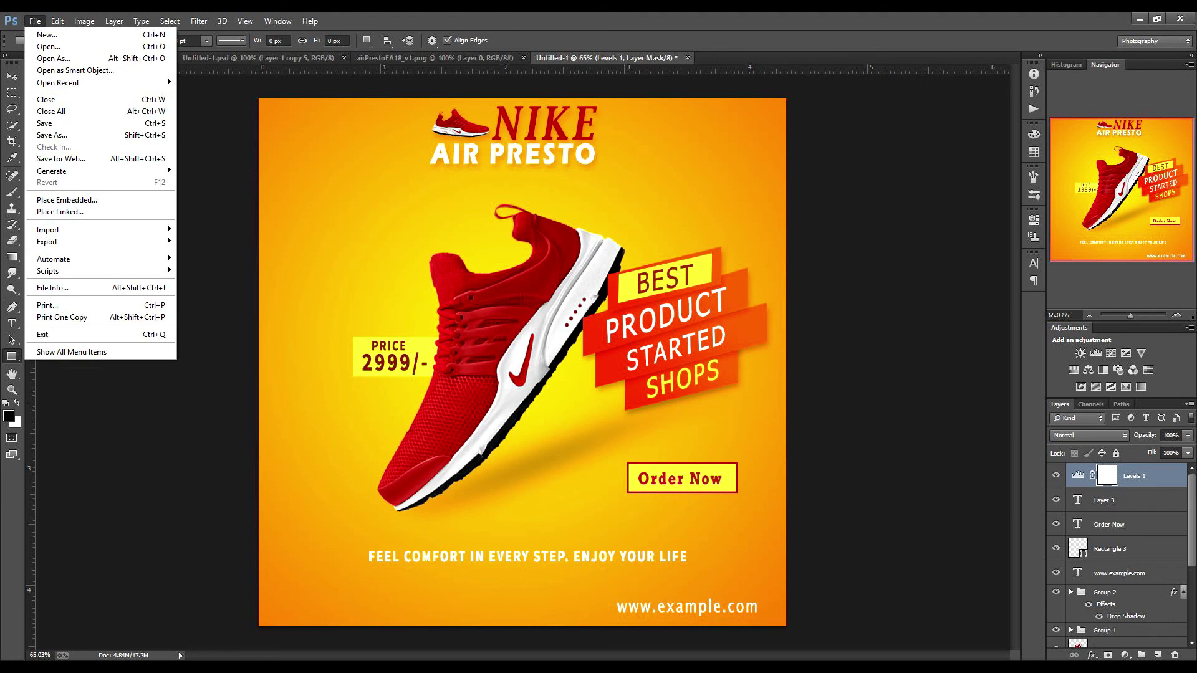
pyautogui.click(53, 134)
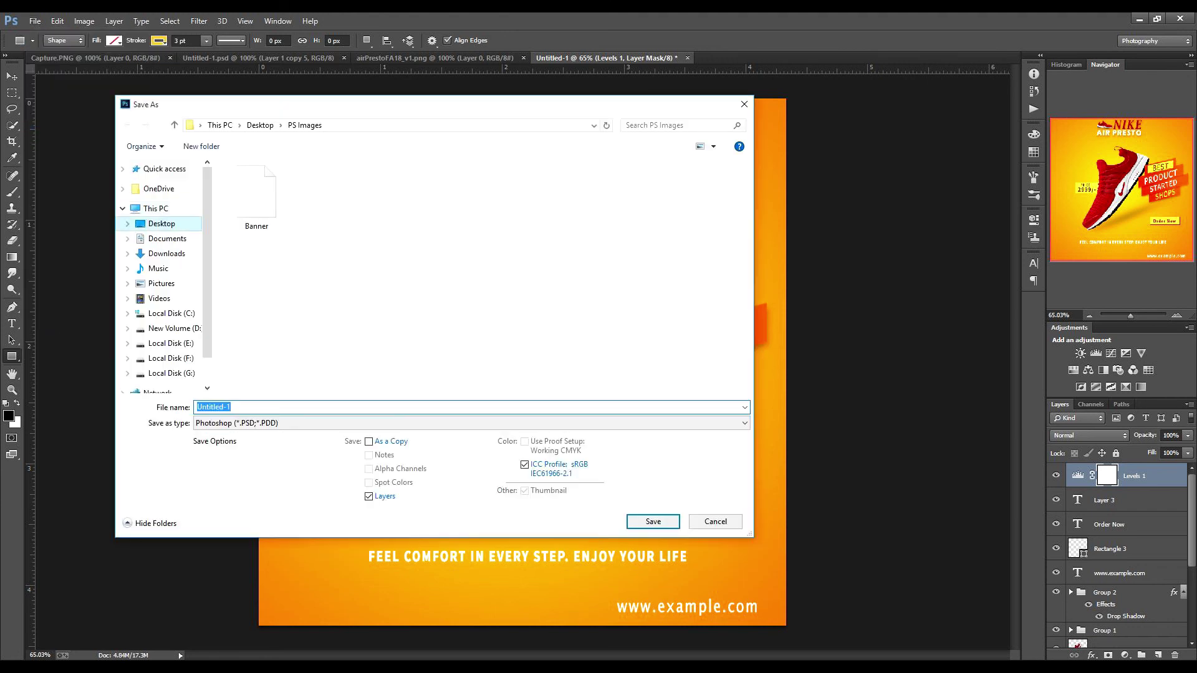
pyautogui.doubleClick(256, 268)
pyautogui.click(468, 423)
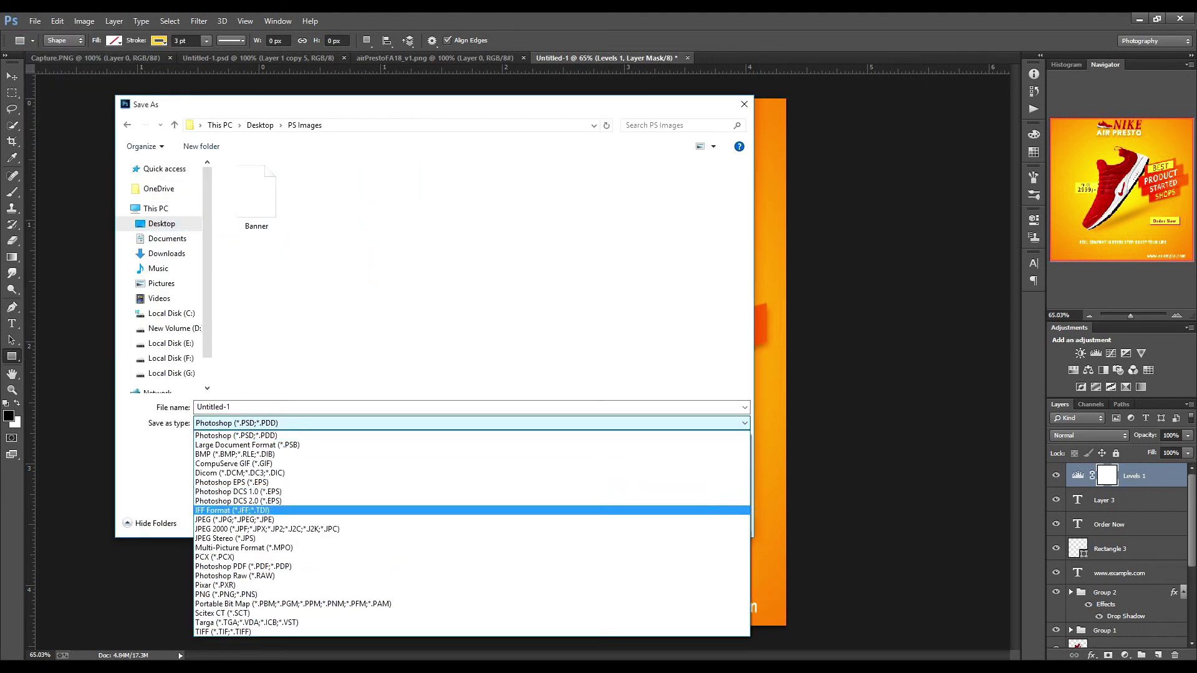
pyautogui.click(235, 519)
pyautogui.write('Banner')
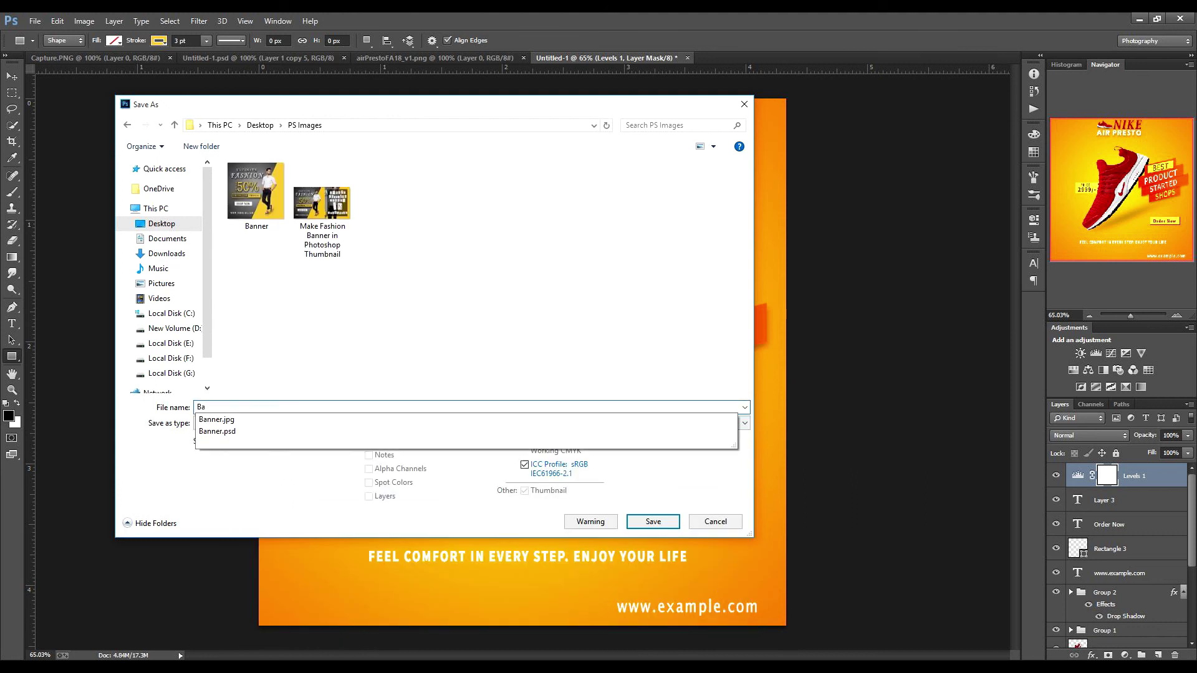